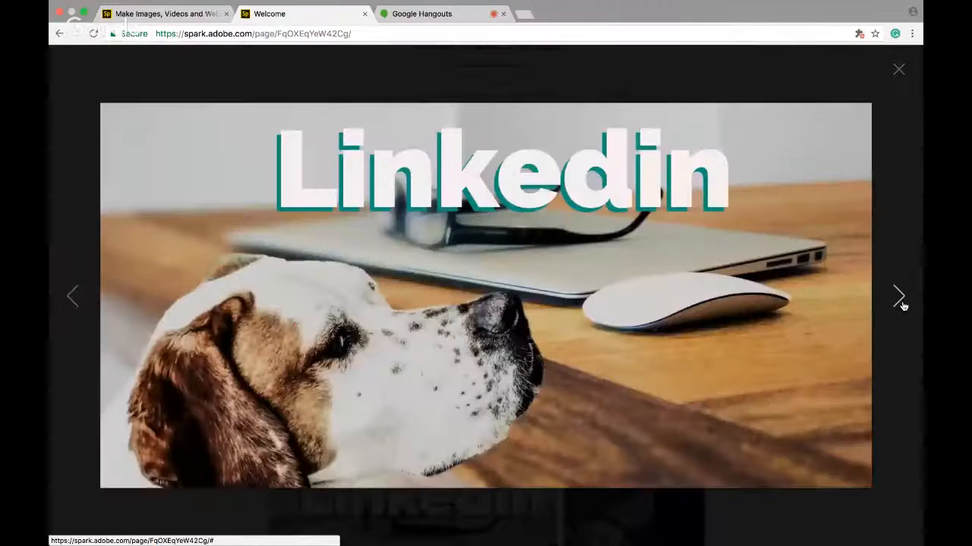
Page through the social media graphic examples in the slideshow viewer and close it
{"action": "left_click", "coordinate": [900, 298]}
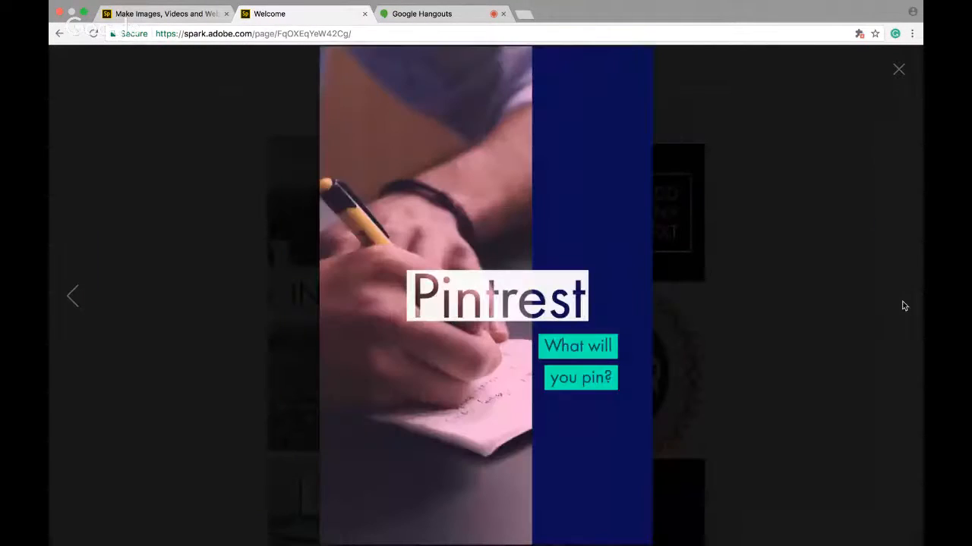
{"action": "left_click", "coordinate": [660, 286]}
{"action": "left_click", "coordinate": [660, 285]}
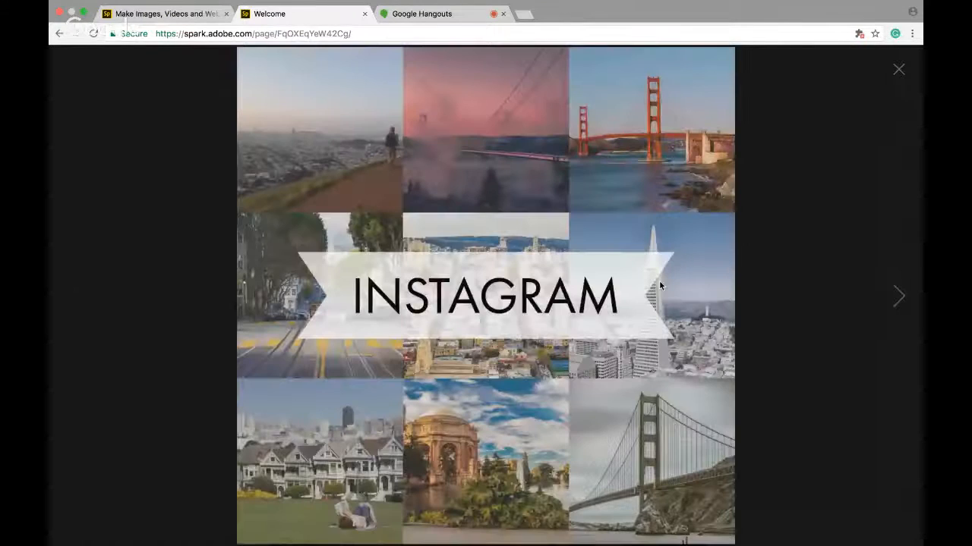
{"action": "left_click", "coordinate": [903, 73]}
Scroll down to review the list of design categories under Design any of these
{"action": "scroll", "coordinate": [684, 316], "scroll_direction": "down", "scroll_amount": 7}
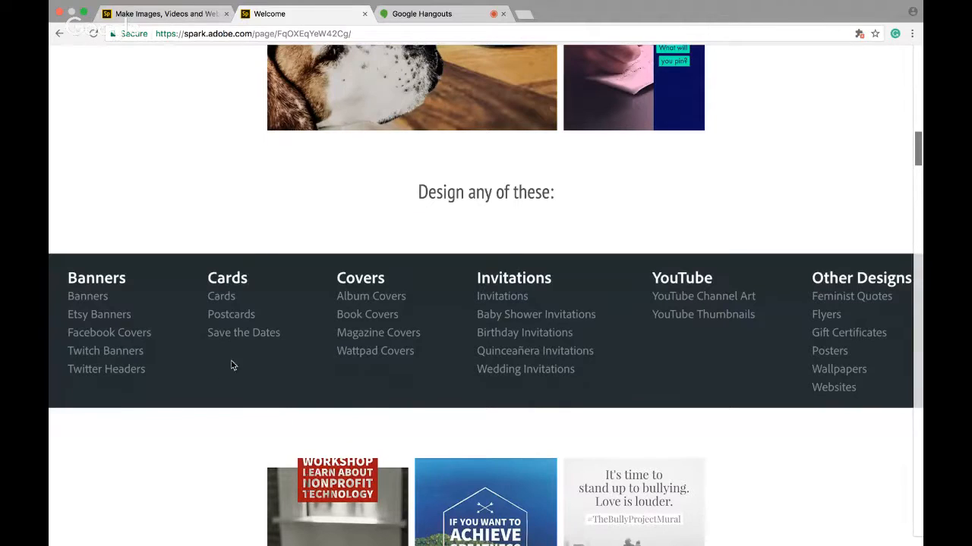
{"action": "scroll", "coordinate": [272, 370], "scroll_direction": "down", "scroll_amount": 1}
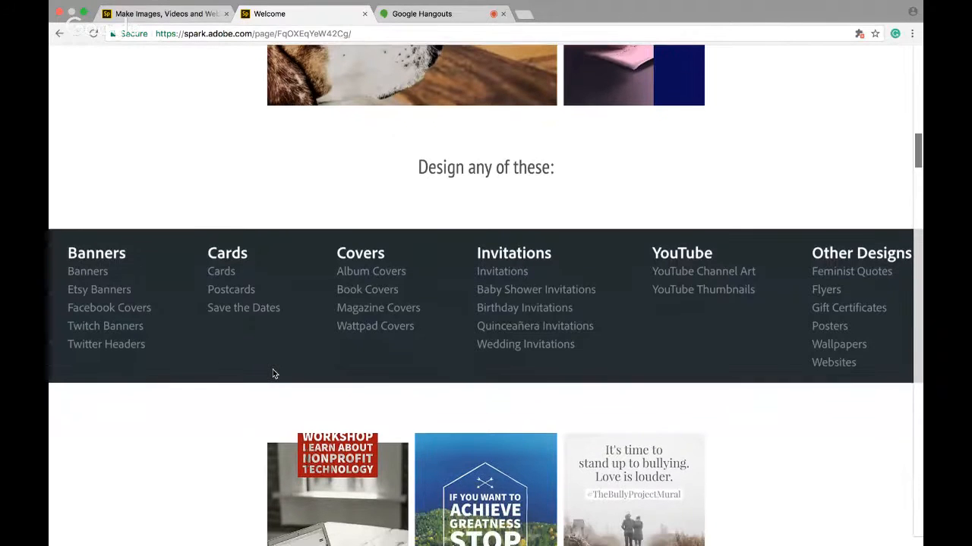
{"action": "scroll", "coordinate": [274, 374], "scroll_direction": "down", "scroll_amount": 1}
{"action": "scroll", "coordinate": [415, 358], "scroll_direction": "down", "scroll_amount": 1}
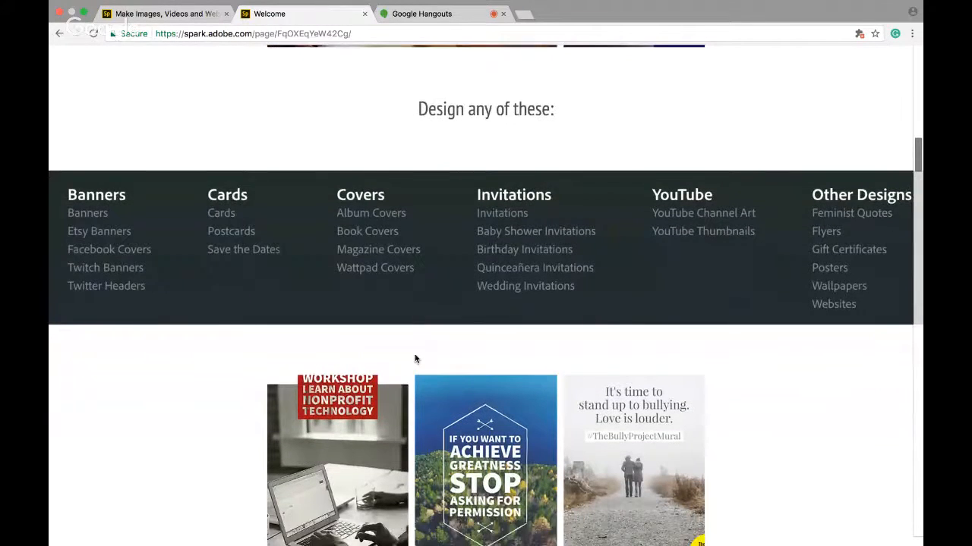
{"action": "scroll", "coordinate": [415, 359], "scroll_direction": "down", "scroll_amount": 1}
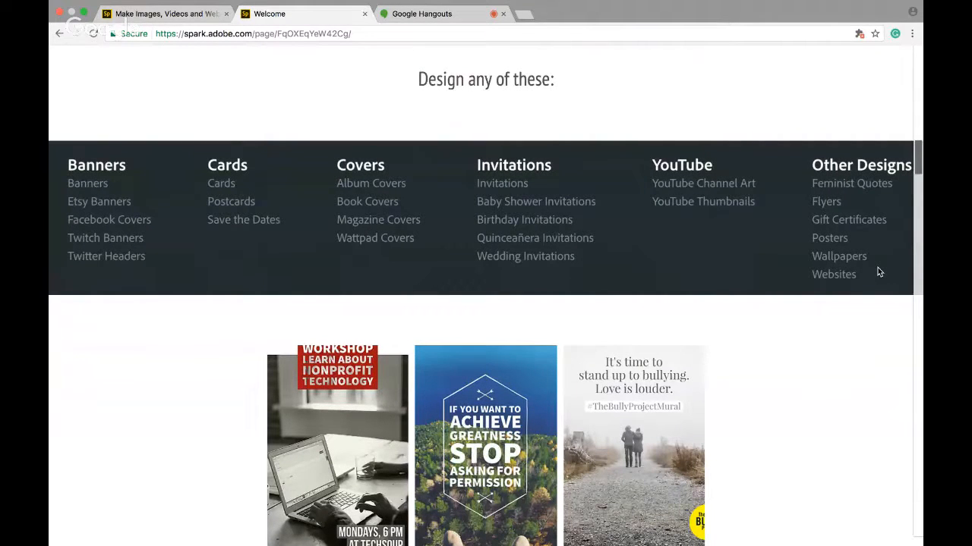
{"action": "scroll", "coordinate": [773, 275], "scroll_direction": "up", "scroll_amount": 2}
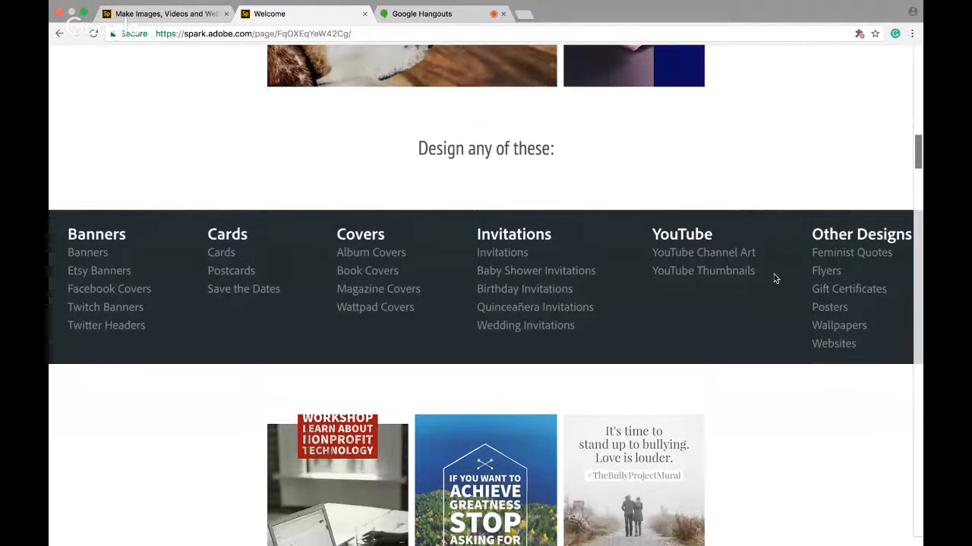
{"action": "scroll", "coordinate": [773, 274], "scroll_direction": "down", "scroll_amount": 1}
{"action": "scroll", "coordinate": [773, 274], "scroll_direction": "down", "scroll_amount": 5}
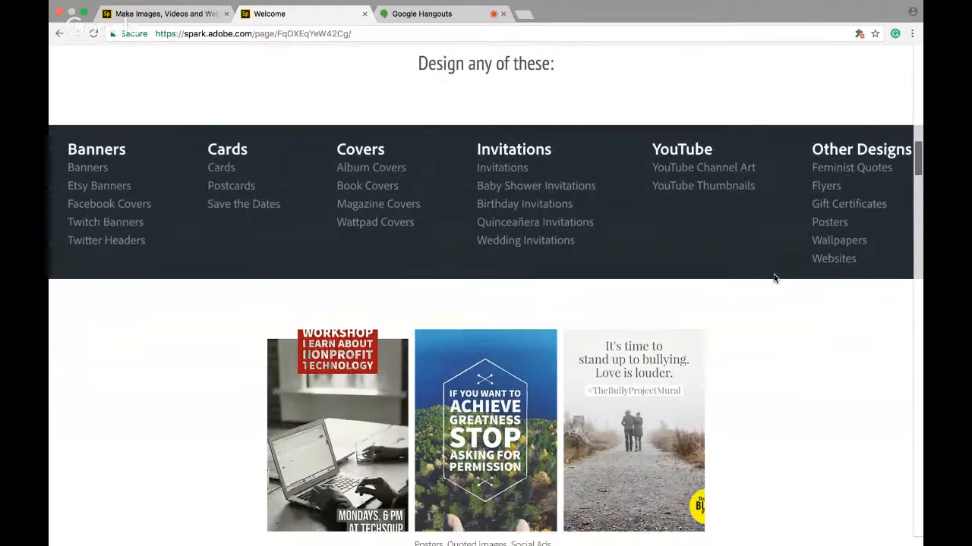
Open the poster examples and page through the workshop, greatness quote and bullying posters, then close the viewer
{"action": "left_click", "coordinate": [371, 346]}
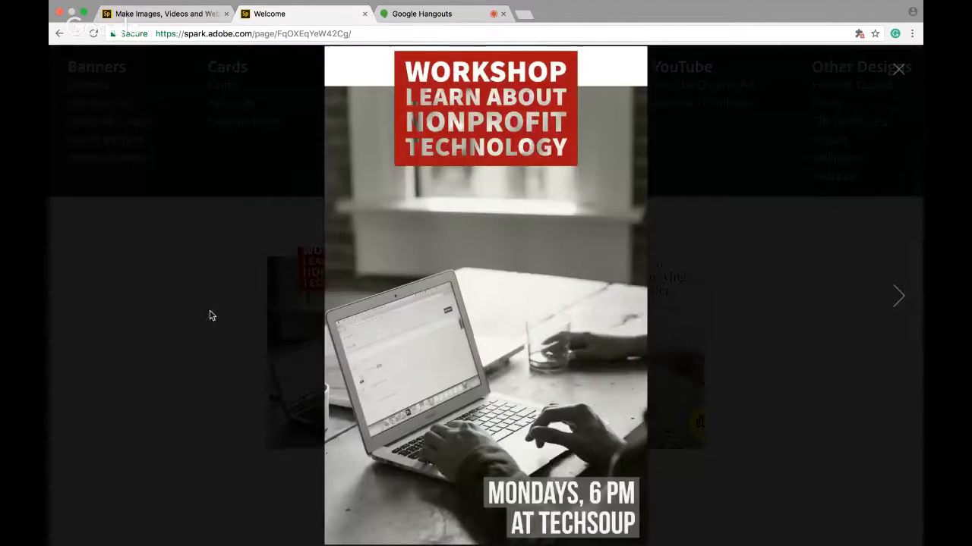
{"action": "left_click", "coordinate": [899, 298]}
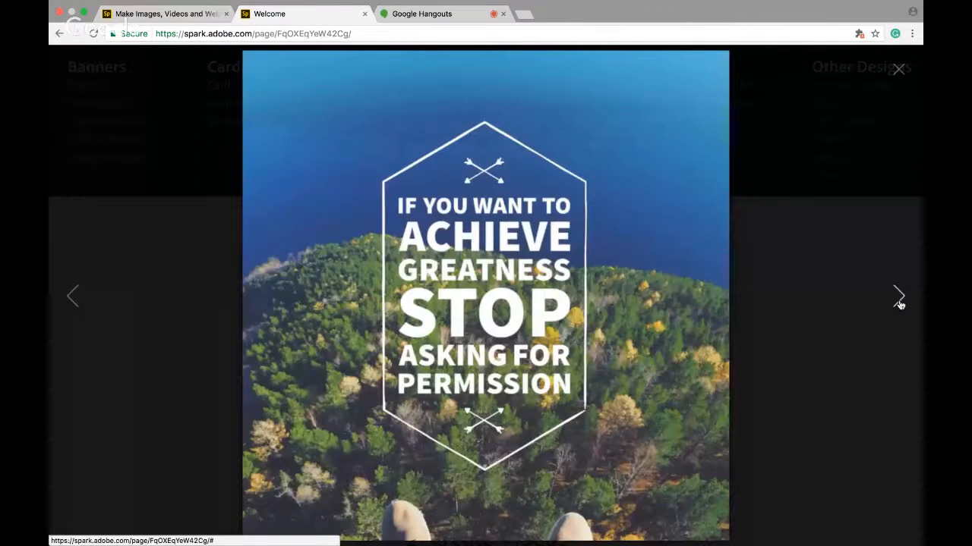
{"action": "left_click", "coordinate": [900, 300]}
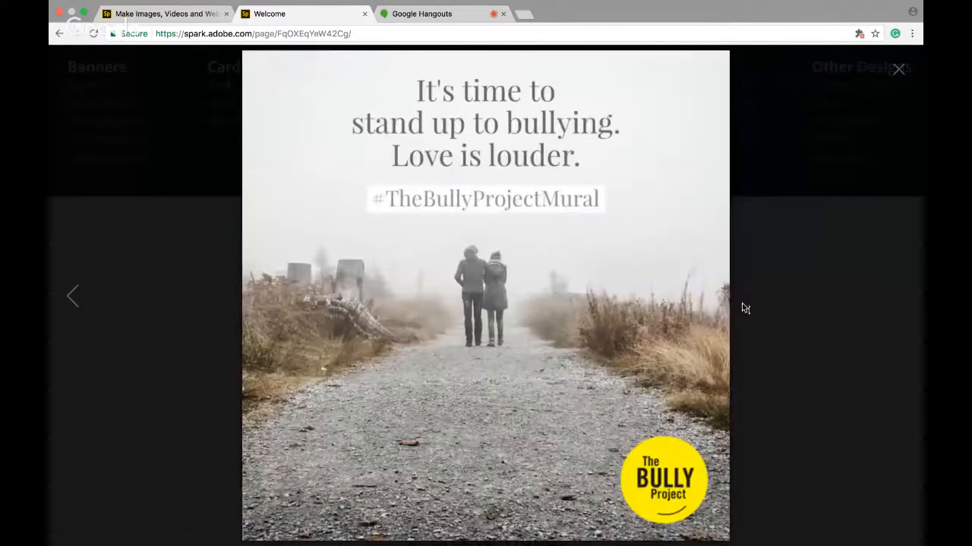
{"action": "left_click", "coordinate": [899, 72]}
{"action": "left_click", "coordinate": [899, 72]}
Scroll down to the Create Videos section and its example videos
{"action": "scroll", "coordinate": [775, 254], "scroll_direction": "down", "scroll_amount": 2}
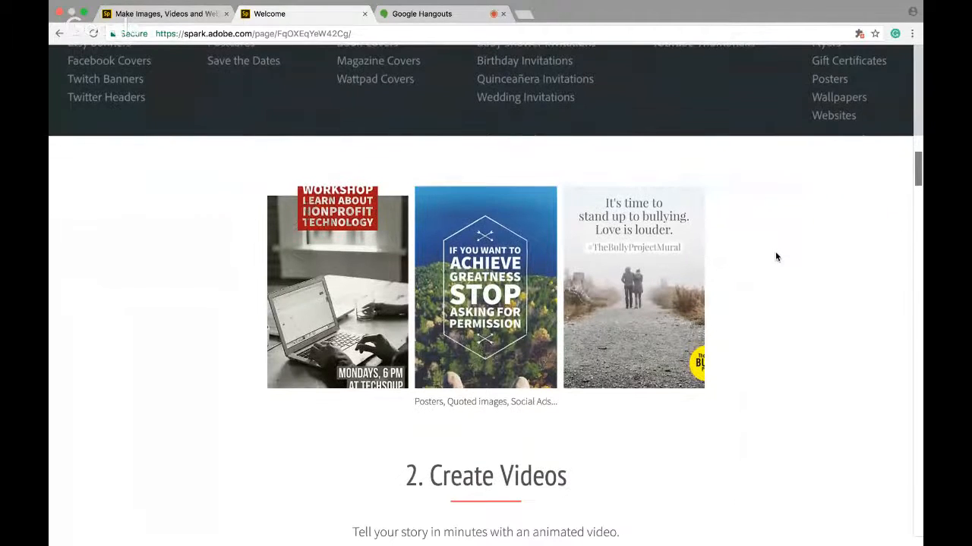
{"action": "scroll", "coordinate": [776, 257], "scroll_direction": "down", "scroll_amount": 4}
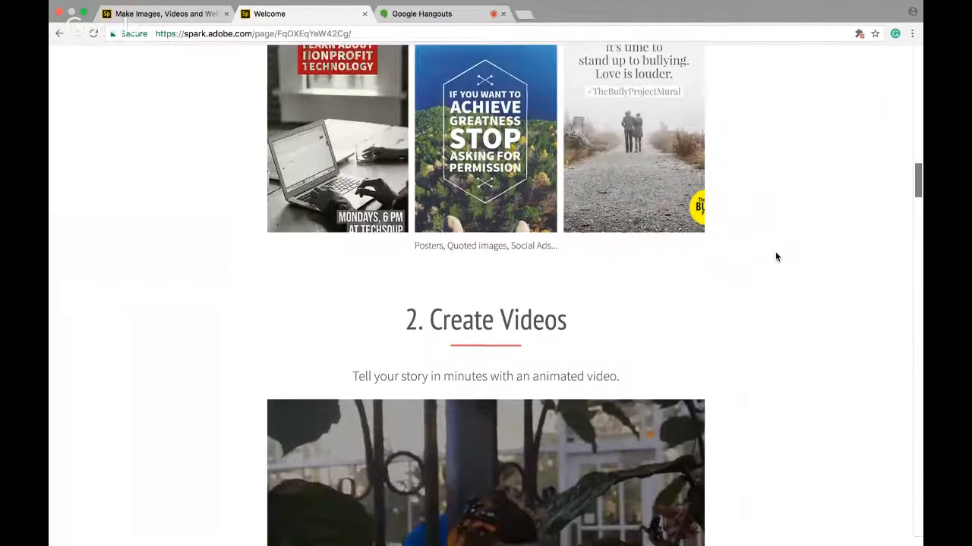
{"action": "scroll", "coordinate": [776, 256], "scroll_direction": "down", "scroll_amount": 2}
{"action": "scroll", "coordinate": [776, 256], "scroll_direction": "down", "scroll_amount": 5}
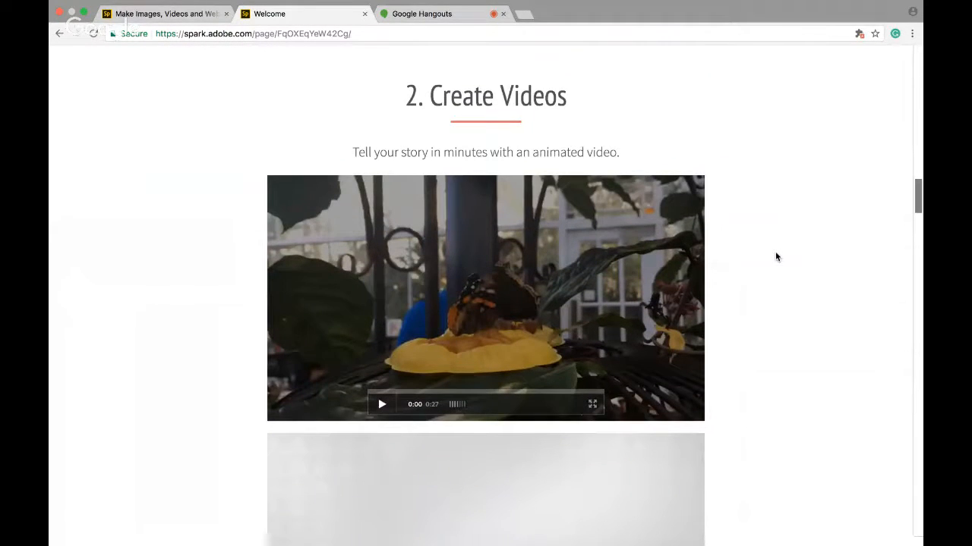
{"action": "scroll", "coordinate": [753, 345], "scroll_direction": "down", "scroll_amount": 5}
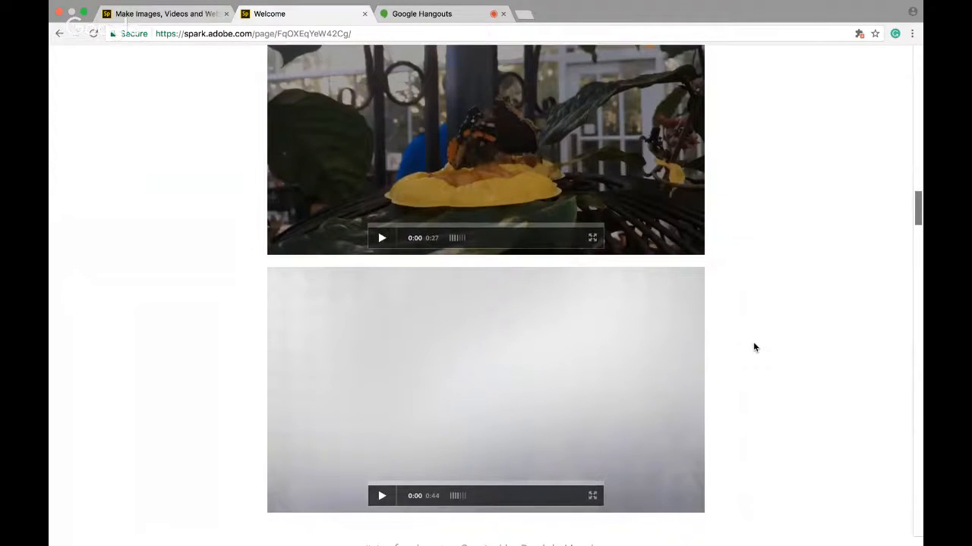
{"action": "scroll", "coordinate": [753, 347], "scroll_direction": "down", "scroll_amount": 1}
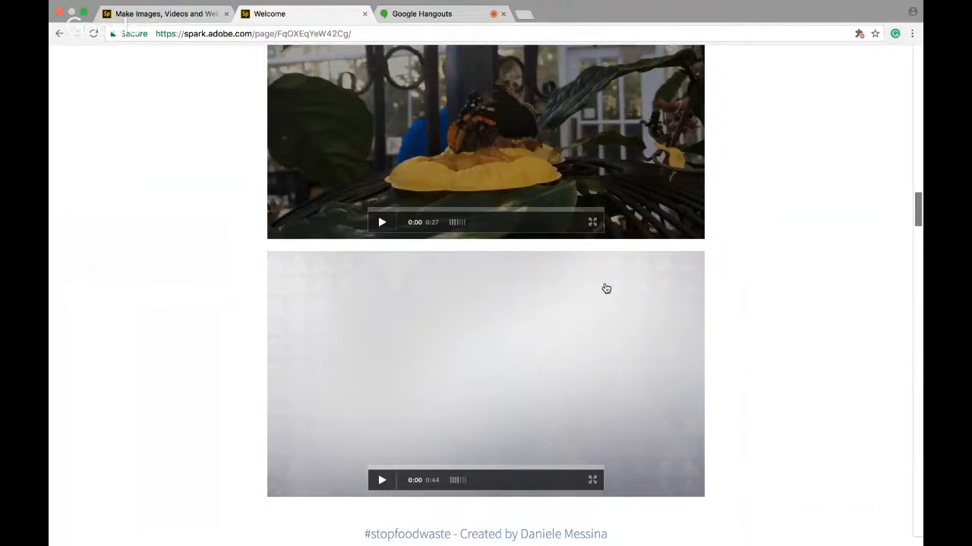
{"action": "scroll", "coordinate": [605, 289], "scroll_direction": "down", "scroll_amount": 3}
{"action": "scroll", "coordinate": [580, 196], "scroll_direction": "up", "scroll_amount": 1}
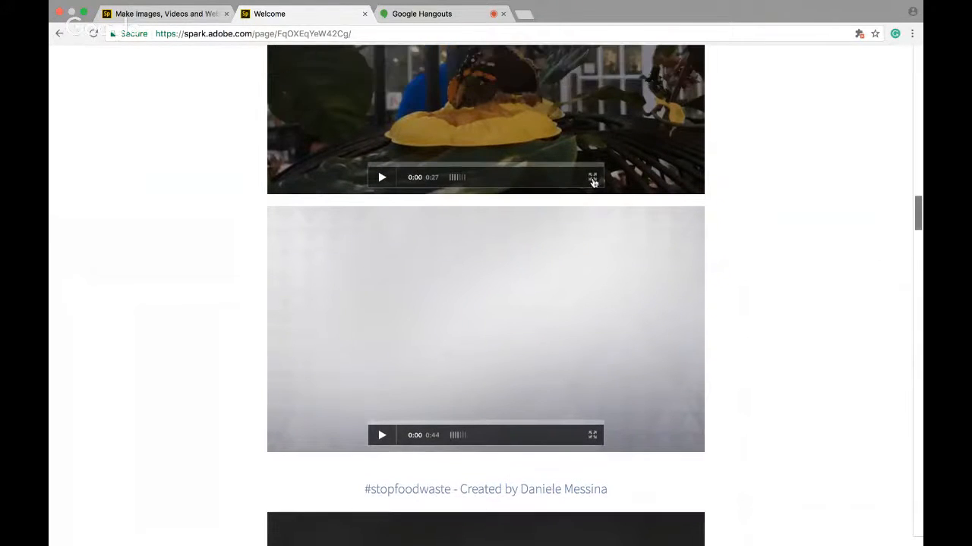
Play the butterfly example video in full view and close it
{"action": "left_click", "coordinate": [592, 178]}
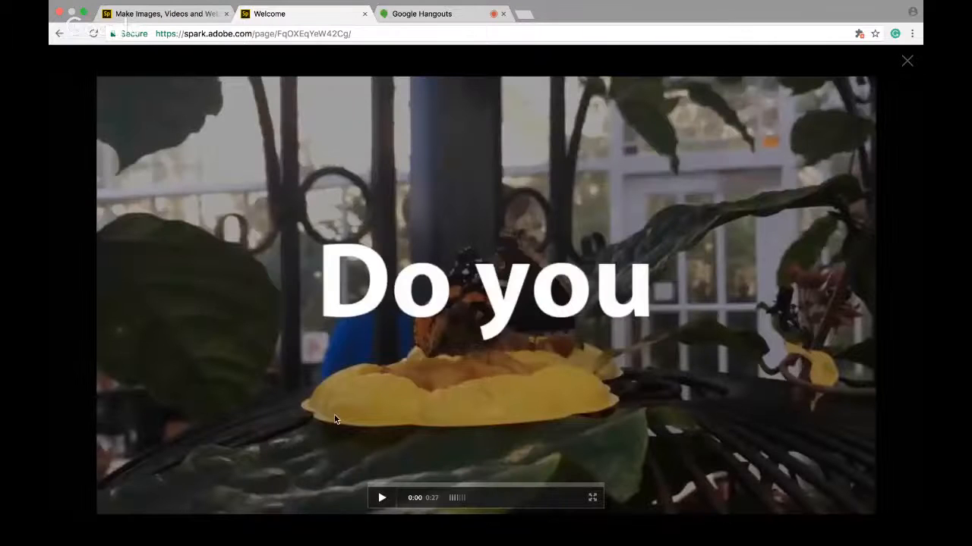
{"action": "left_click", "coordinate": [384, 498]}
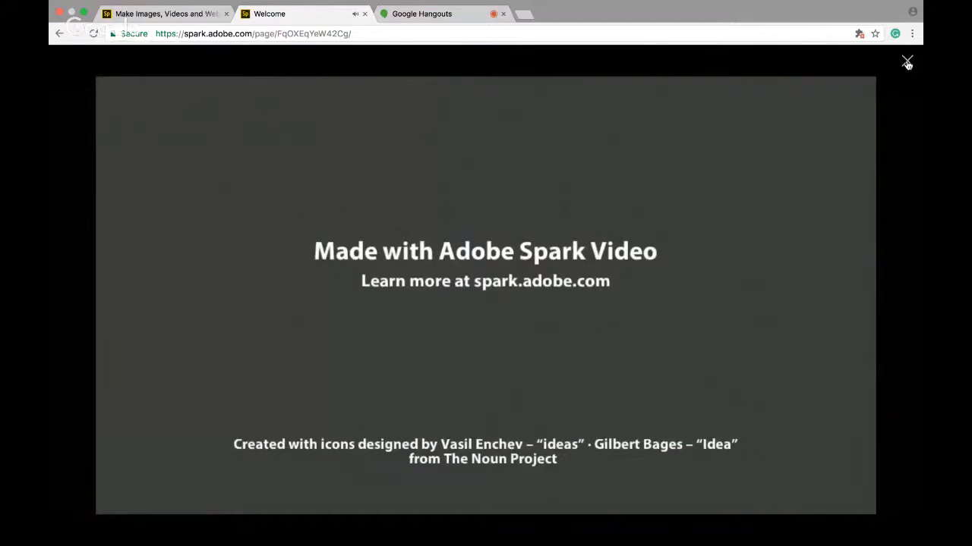
{"action": "left_click", "coordinate": [907, 64]}
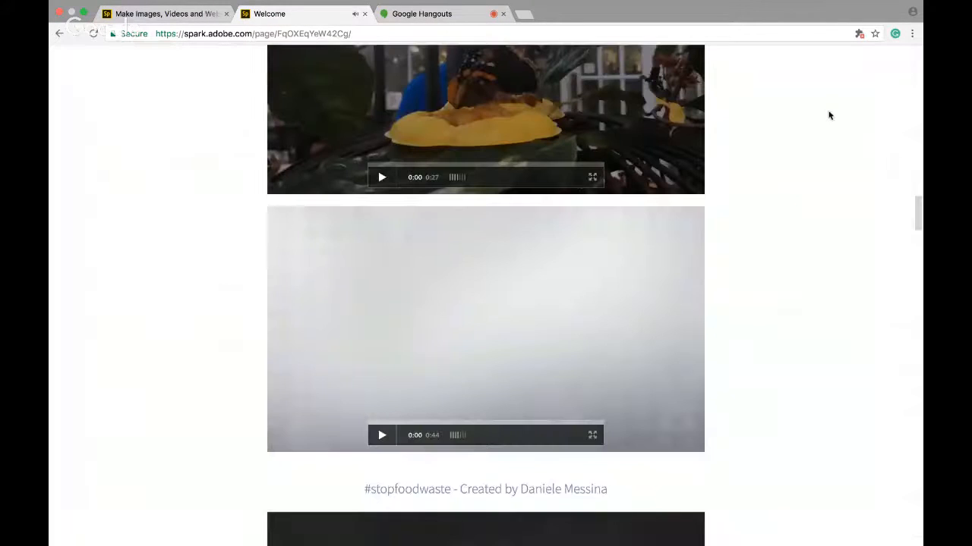
Play the #stopfoodwaste example video in full view with the volume raised, then close it
{"action": "scroll", "coordinate": [731, 231], "scroll_direction": "up", "scroll_amount": 3}
{"action": "scroll", "coordinate": [731, 231], "scroll_direction": "up", "scroll_amount": 1}
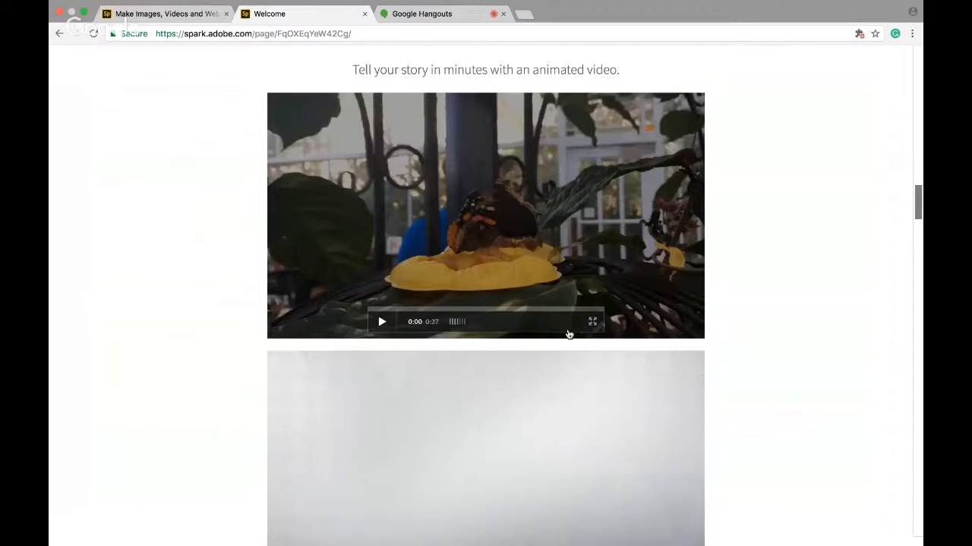
{"action": "scroll", "coordinate": [667, 263], "scroll_direction": "up", "scroll_amount": 1}
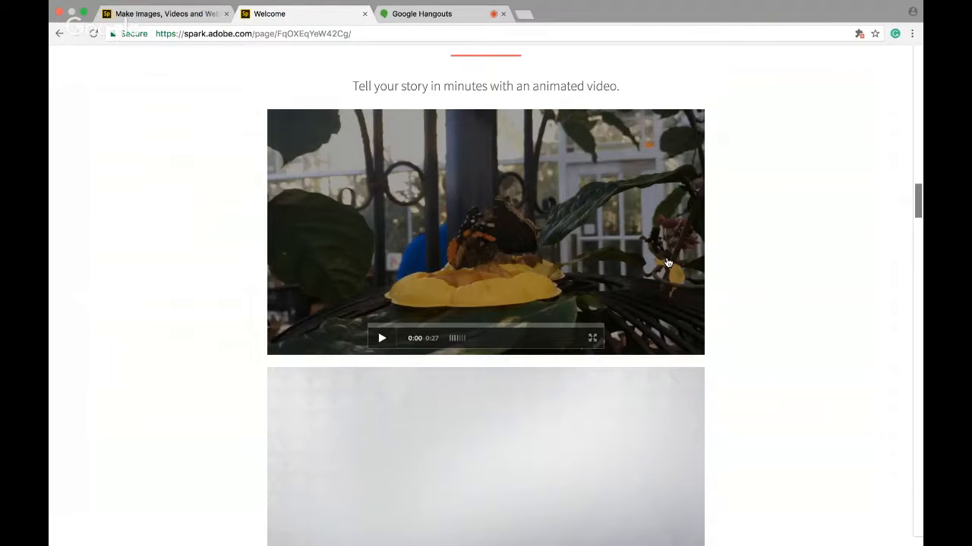
{"action": "scroll", "coordinate": [660, 272], "scroll_direction": "down", "scroll_amount": 1}
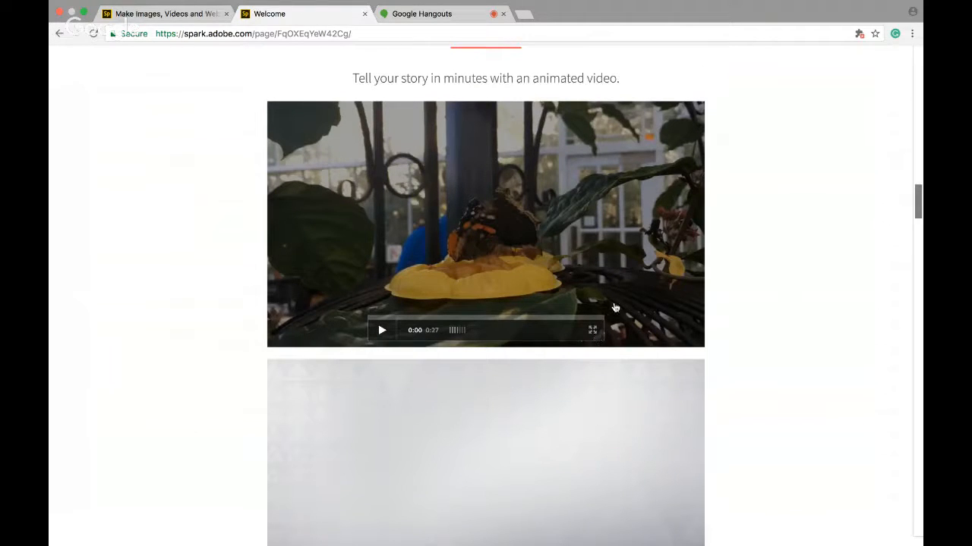
{"action": "scroll", "coordinate": [598, 334], "scroll_direction": "down", "scroll_amount": 3}
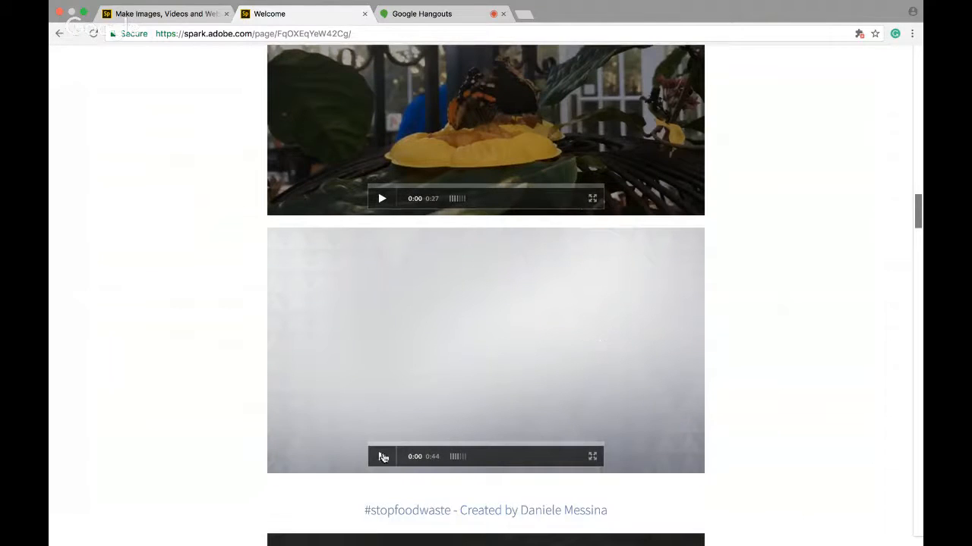
{"action": "scroll", "coordinate": [382, 459], "scroll_direction": "down", "scroll_amount": 1}
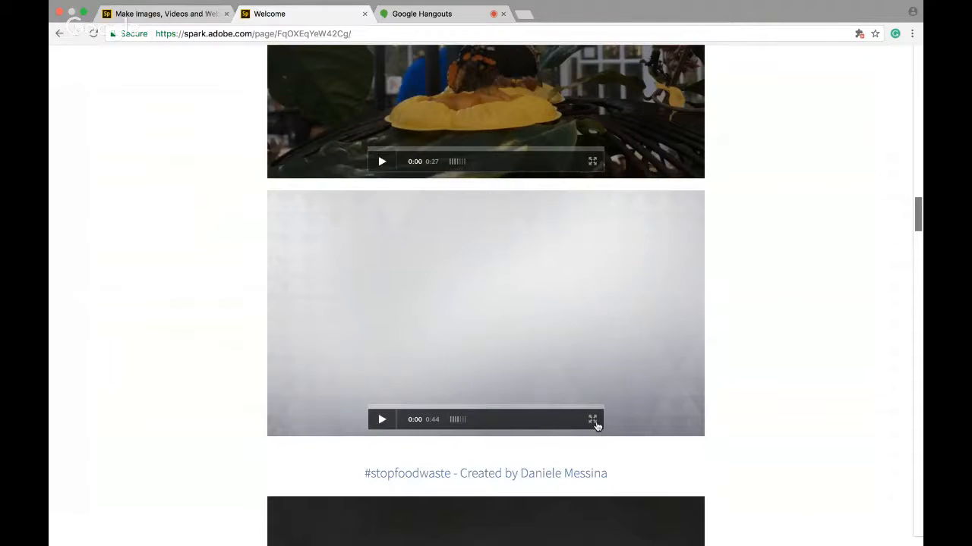
{"action": "left_click", "coordinate": [593, 421]}
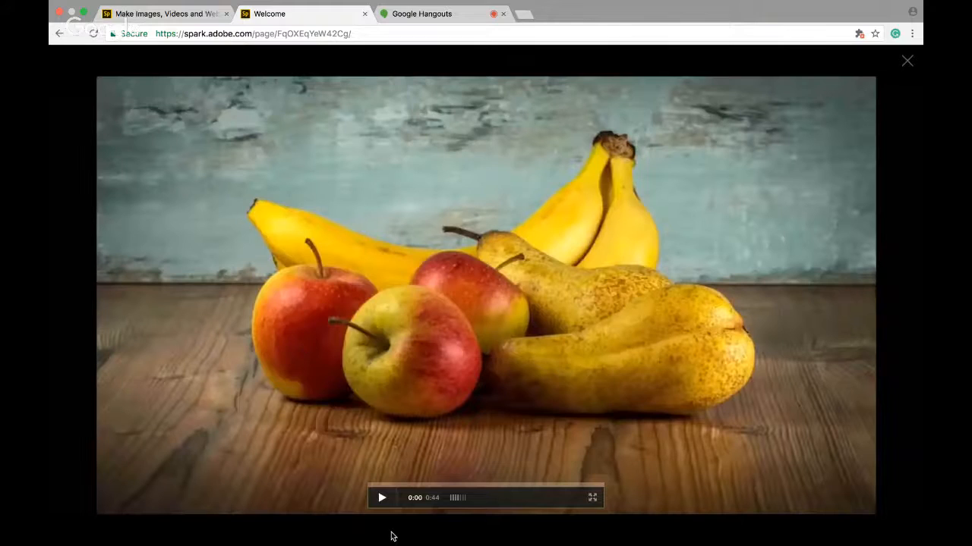
{"action": "left_click", "coordinate": [381, 497]}
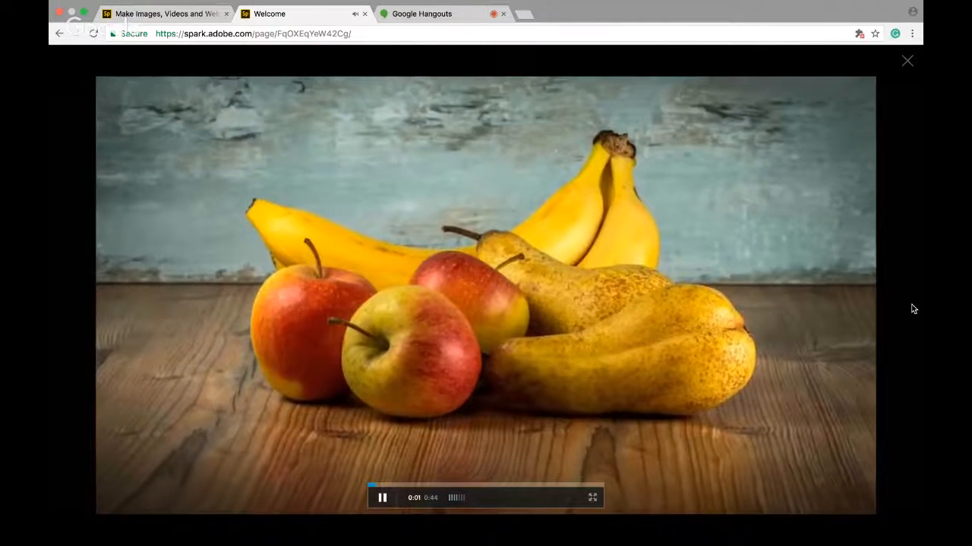
{"action": "key", "text": "XF86AudioRaiseVolume"}
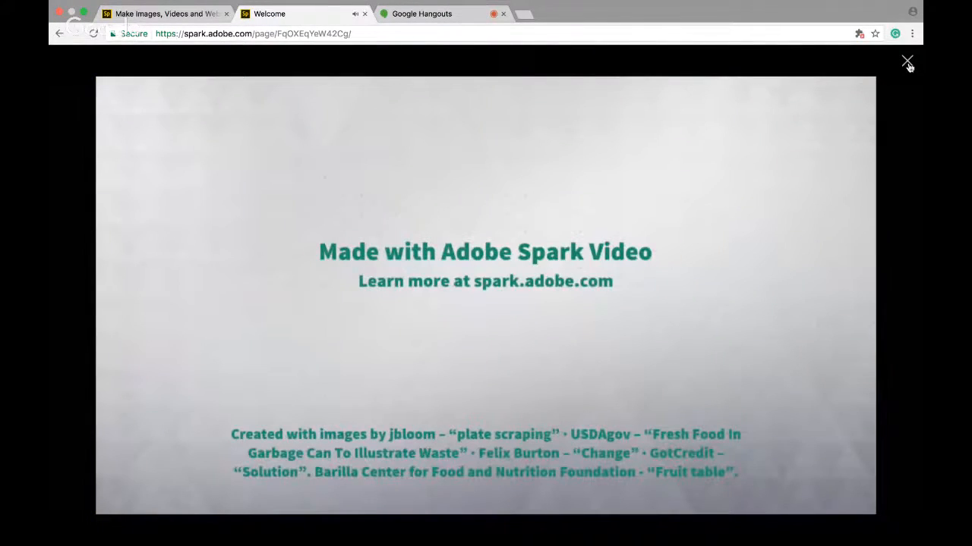
{"action": "left_click", "coordinate": [908, 64]}
Play The KEY to A Clean World example video in full view and close it
{"action": "scroll", "coordinate": [710, 284], "scroll_direction": "down", "scroll_amount": 1}
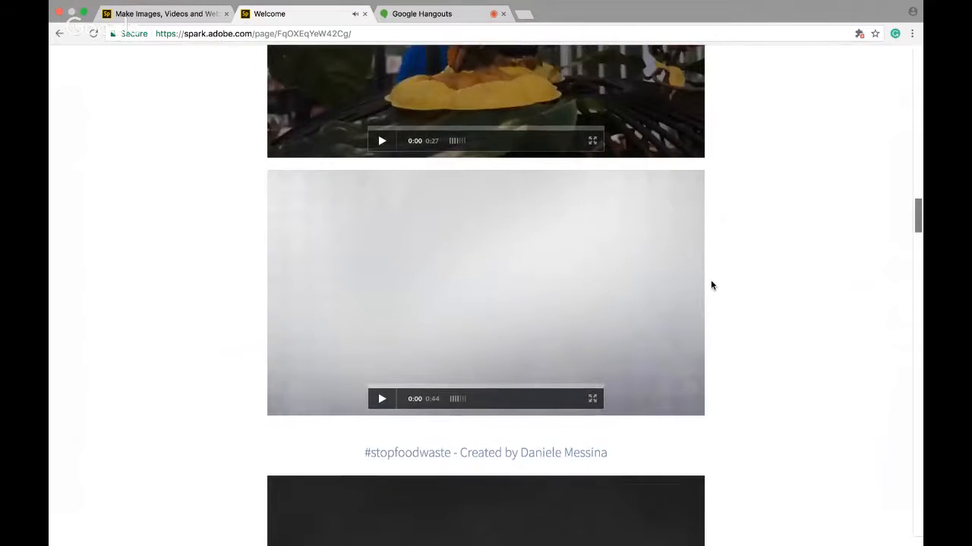
{"action": "scroll", "coordinate": [709, 284], "scroll_direction": "up", "scroll_amount": 1}
{"action": "scroll", "coordinate": [711, 286], "scroll_direction": "up", "scroll_amount": 1}
{"action": "scroll", "coordinate": [711, 285], "scroll_direction": "down", "scroll_amount": 4}
{"action": "scroll", "coordinate": [711, 286], "scroll_direction": "down", "scroll_amount": 5}
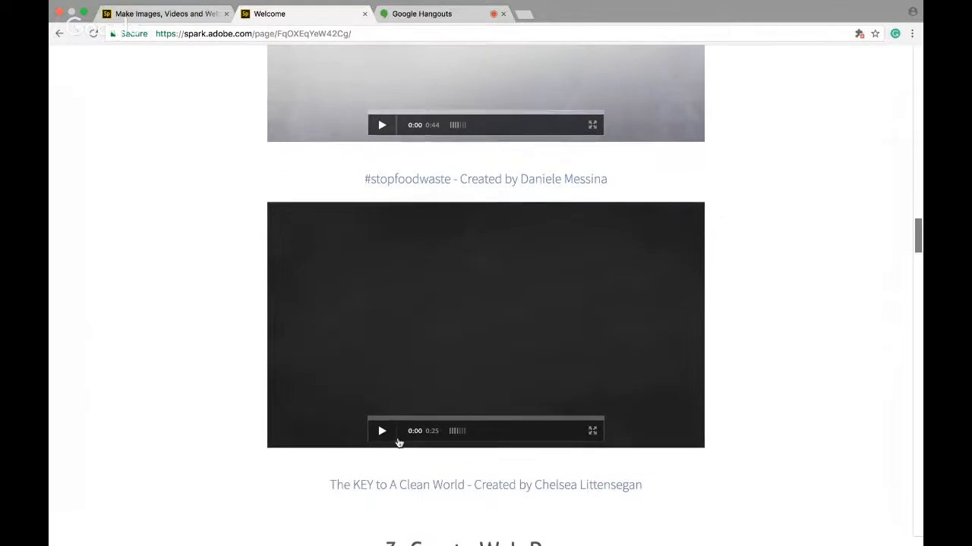
{"action": "left_click", "coordinate": [383, 432]}
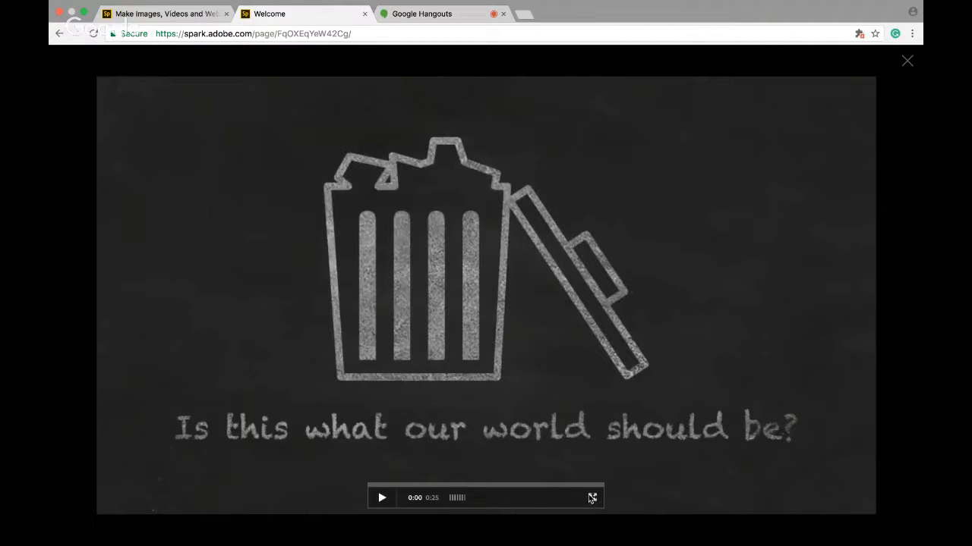
{"action": "left_click", "coordinate": [381, 499]}
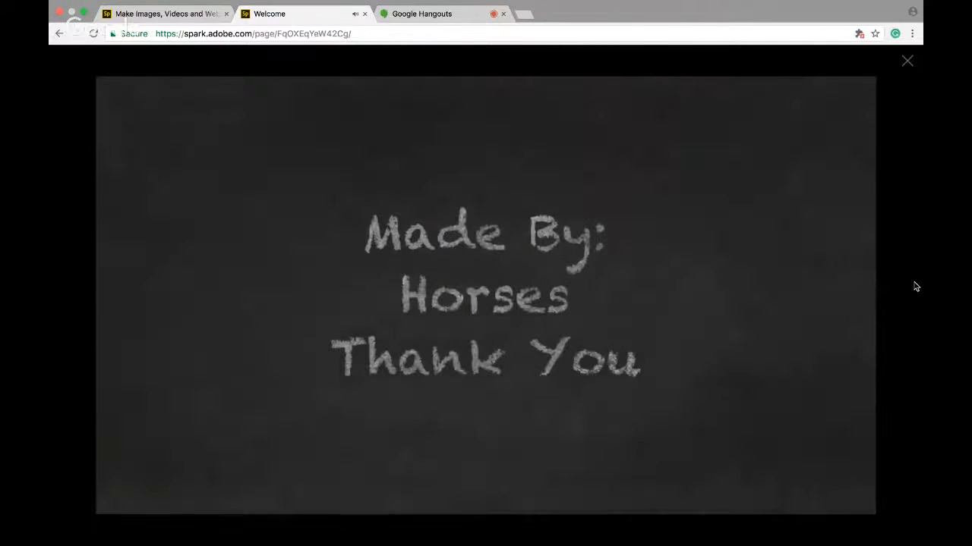
{"action": "left_click", "coordinate": [910, 67]}
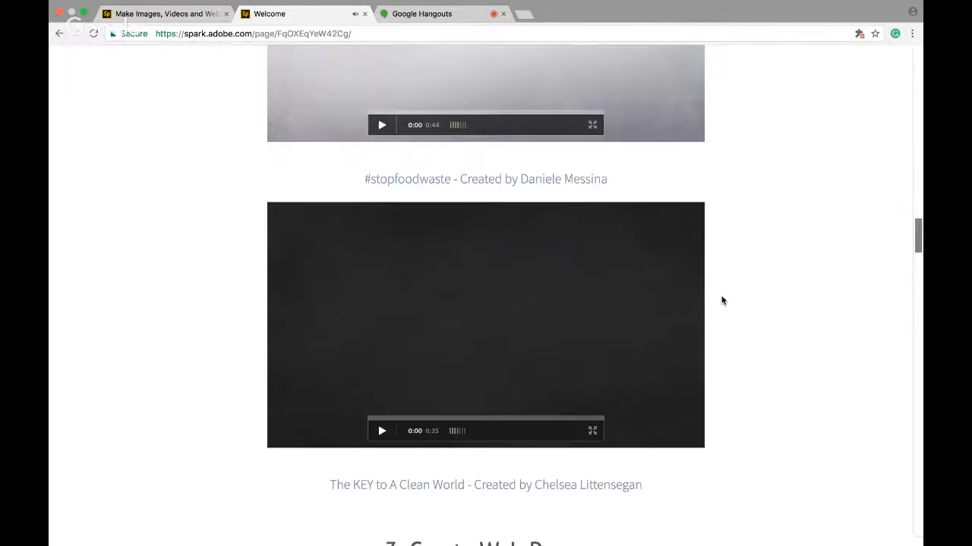
Scroll down toward the Create Web Pages section
{"action": "scroll", "coordinate": [722, 299], "scroll_direction": "down", "scroll_amount": 2}
{"action": "scroll", "coordinate": [722, 299], "scroll_direction": "up", "scroll_amount": 3}
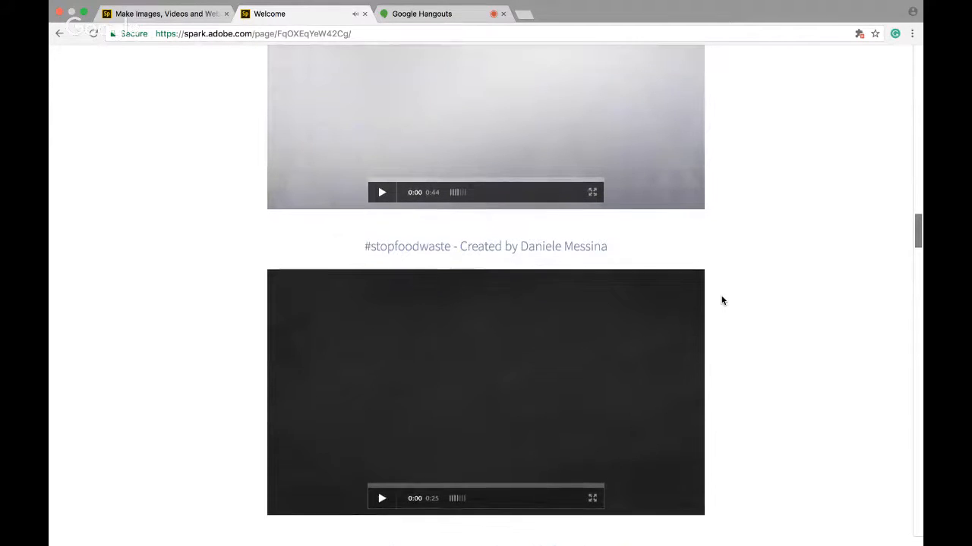
{"action": "scroll", "coordinate": [722, 301], "scroll_direction": "down", "scroll_amount": 2}
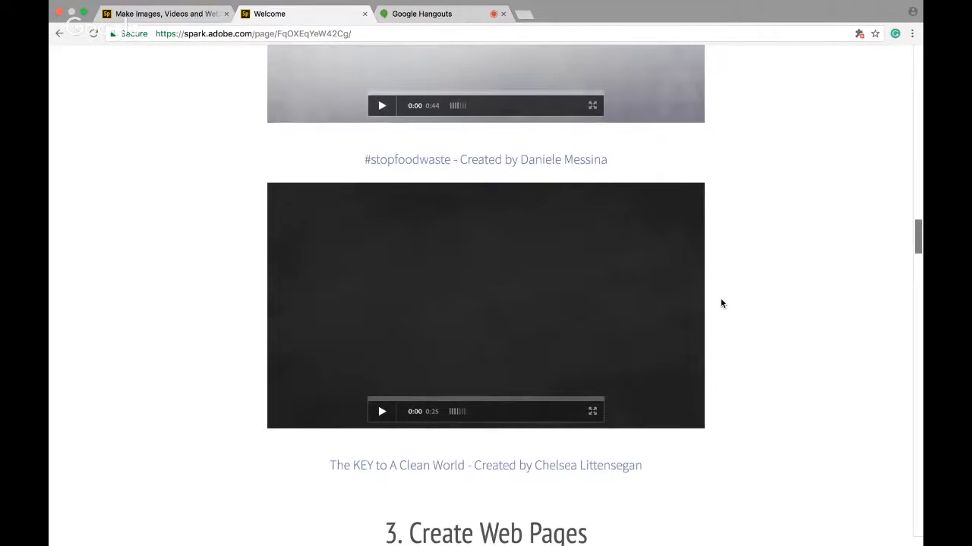
Scroll through the Create Web Pages section and examine the Taking Flight for Autism and Bee the Change example pages
{"action": "scroll", "coordinate": [722, 302], "scroll_direction": "down", "scroll_amount": 2}
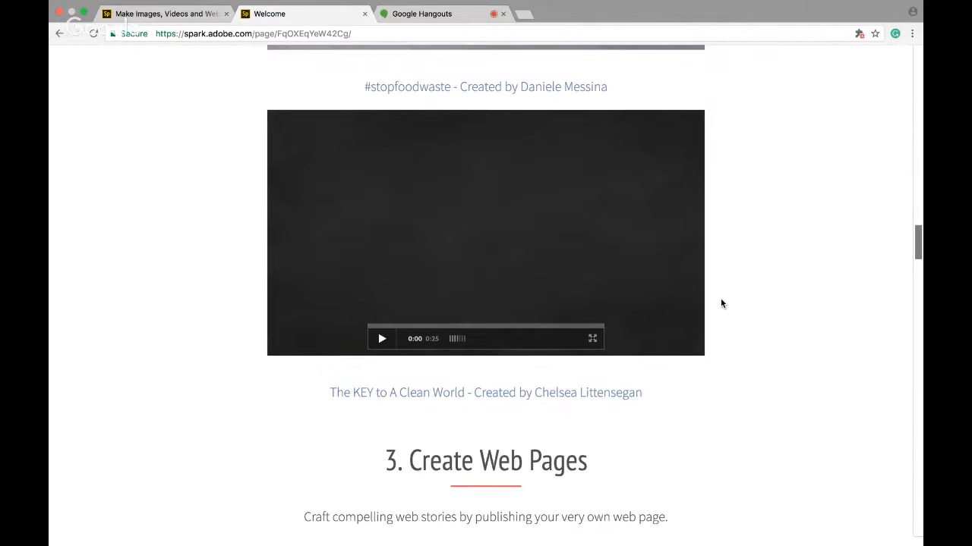
{"action": "scroll", "coordinate": [721, 303], "scroll_direction": "down", "scroll_amount": 2}
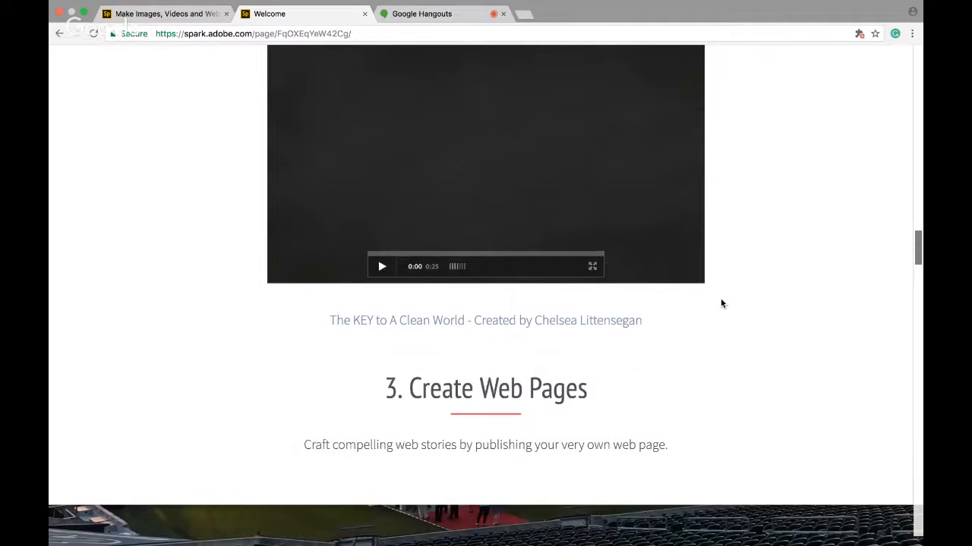
{"action": "scroll", "coordinate": [721, 304], "scroll_direction": "down", "scroll_amount": 5}
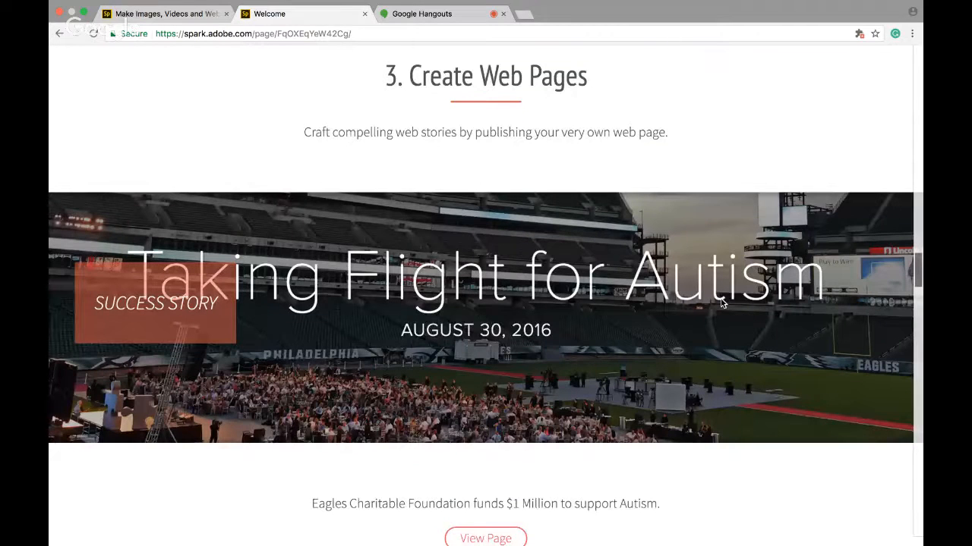
{"action": "scroll", "coordinate": [721, 303], "scroll_direction": "up", "scroll_amount": 8}
{"action": "scroll", "coordinate": [721, 304], "scroll_direction": "down", "scroll_amount": 3}
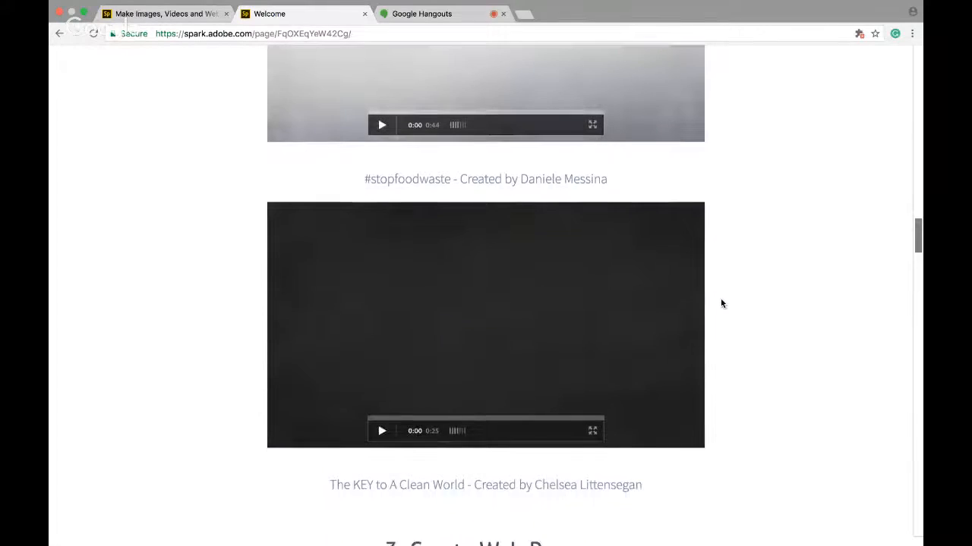
{"action": "scroll", "coordinate": [721, 304], "scroll_direction": "down", "scroll_amount": 4}
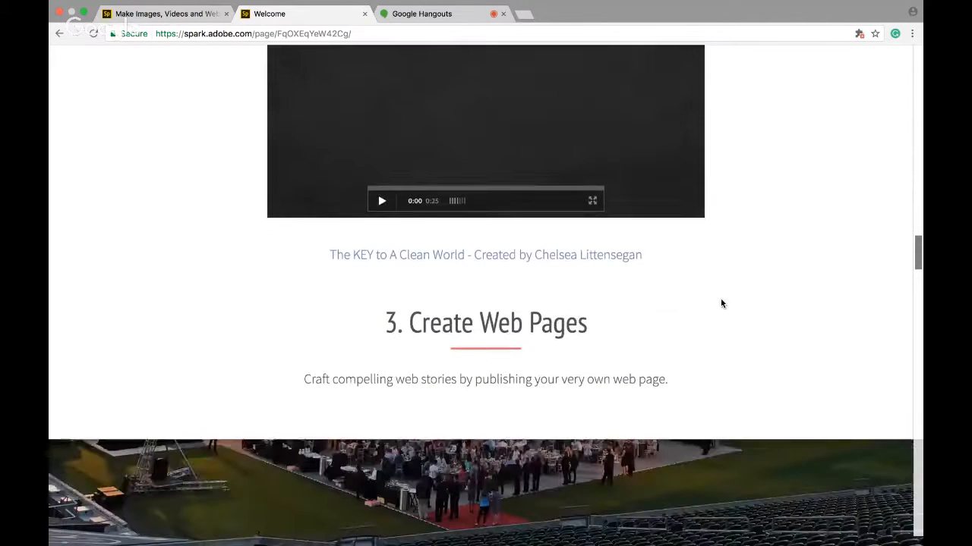
{"action": "scroll", "coordinate": [721, 304], "scroll_direction": "down", "scroll_amount": 2}
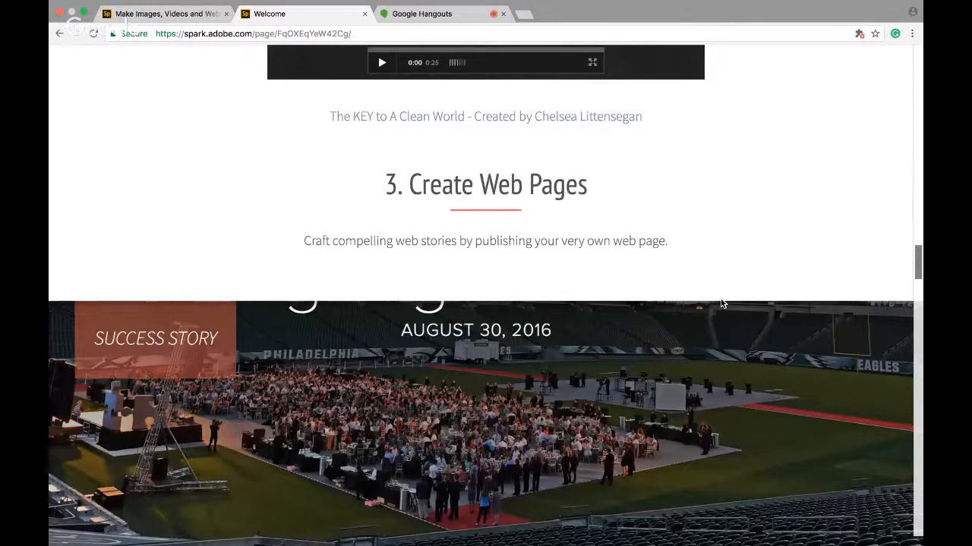
{"action": "scroll", "coordinate": [721, 304], "scroll_direction": "down", "scroll_amount": 1}
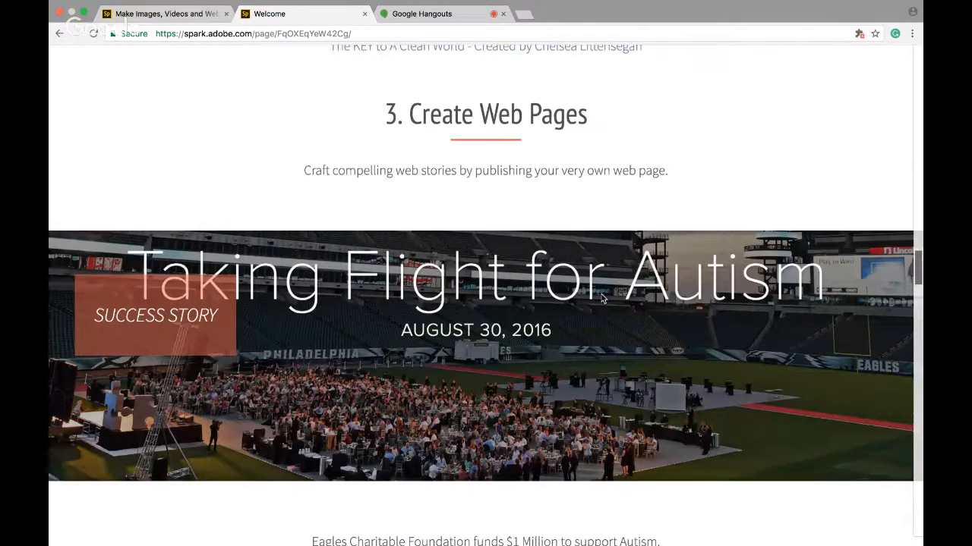
{"action": "scroll", "coordinate": [602, 297], "scroll_direction": "down", "scroll_amount": 1}
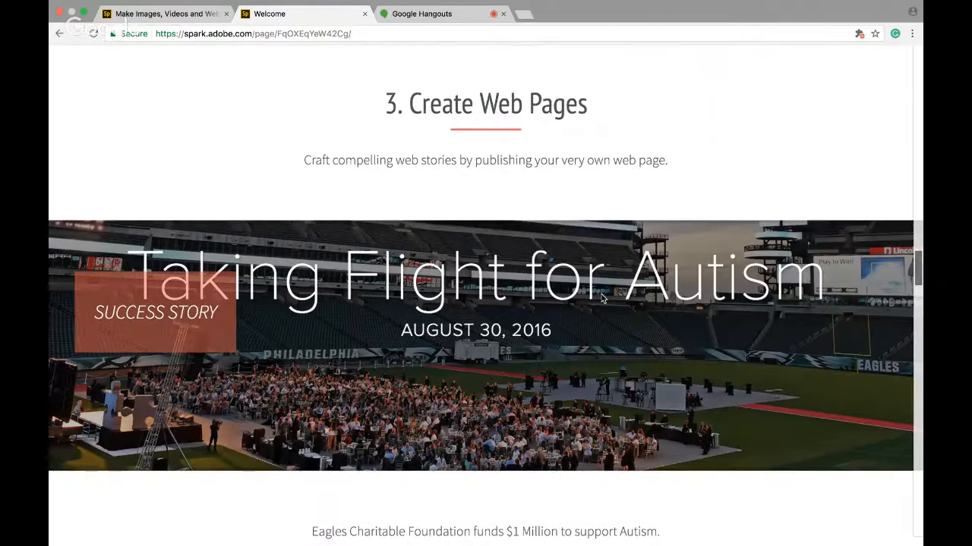
{"action": "scroll", "coordinate": [691, 206], "scroll_direction": "down", "scroll_amount": 1}
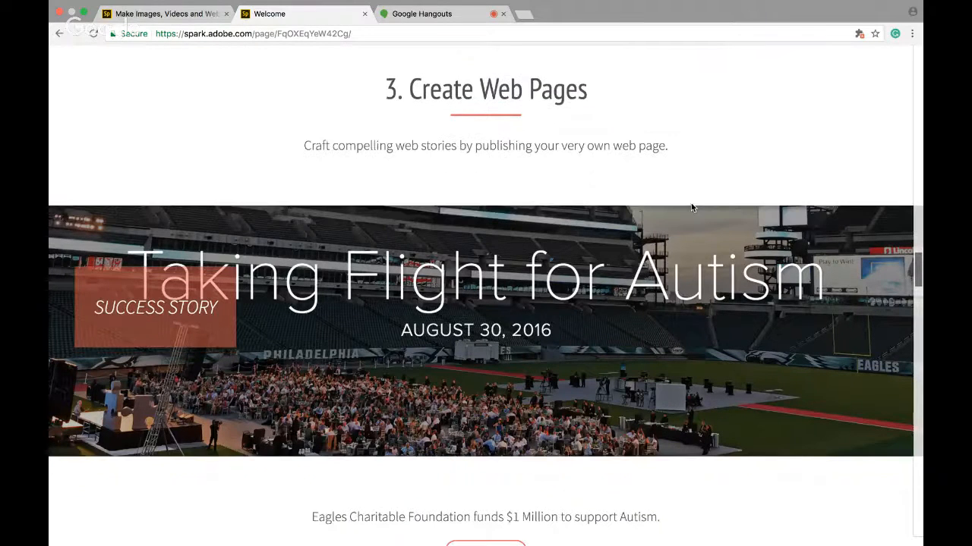
{"action": "scroll", "coordinate": [691, 205], "scroll_direction": "down", "scroll_amount": 1}
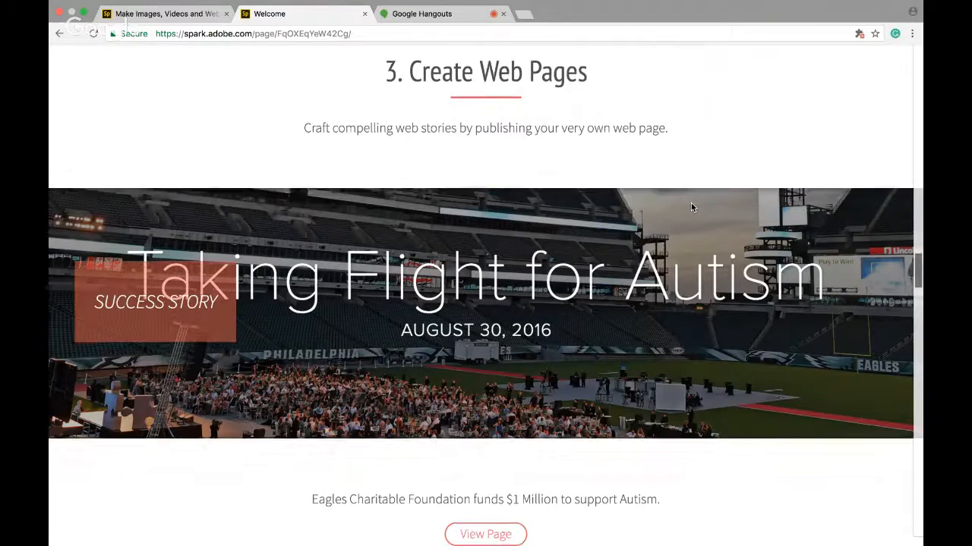
{"action": "scroll", "coordinate": [634, 346], "scroll_direction": "down", "scroll_amount": 2}
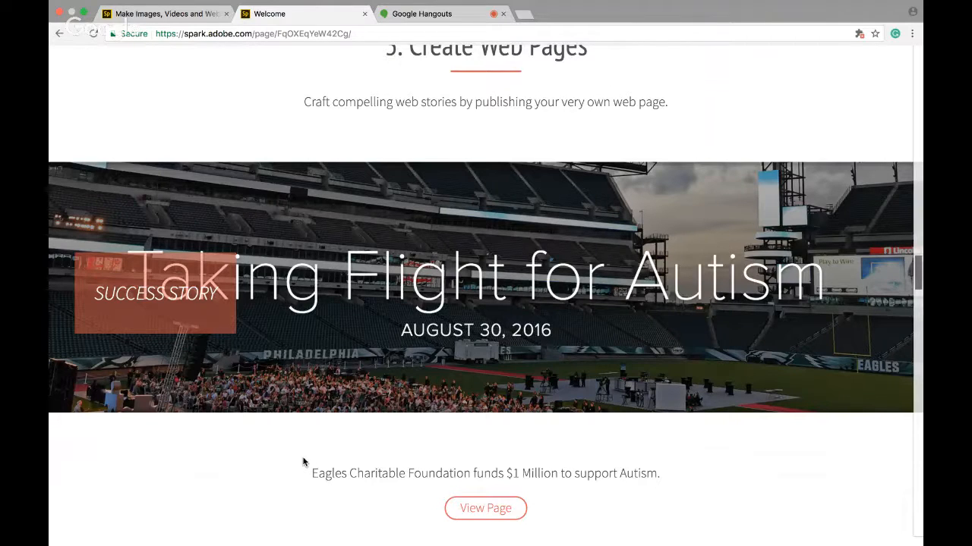
{"action": "scroll", "coordinate": [303, 462], "scroll_direction": "down", "scroll_amount": 1}
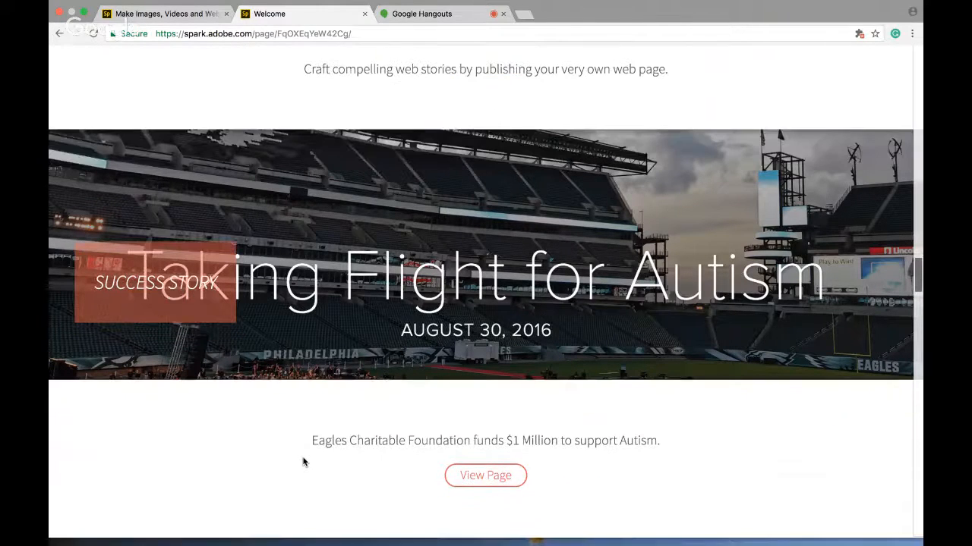
{"action": "scroll", "coordinate": [303, 462], "scroll_direction": "down", "scroll_amount": 4}
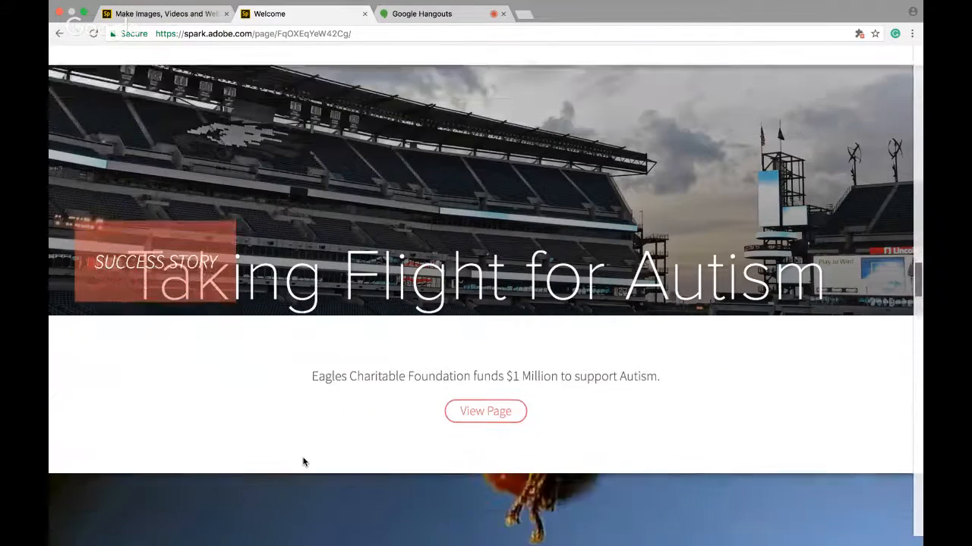
{"action": "scroll", "coordinate": [303, 461], "scroll_direction": "down", "scroll_amount": 2}
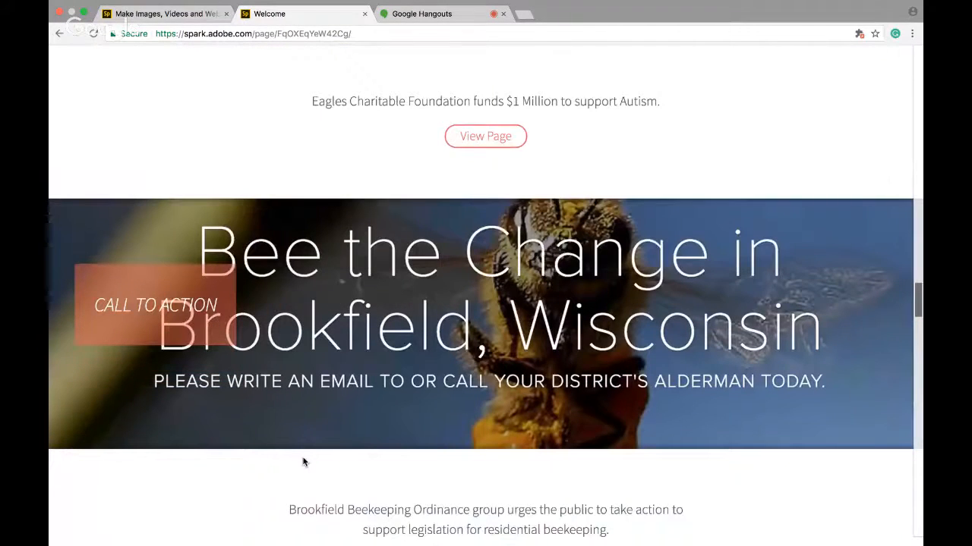
{"action": "scroll", "coordinate": [303, 462], "scroll_direction": "down", "scroll_amount": 1}
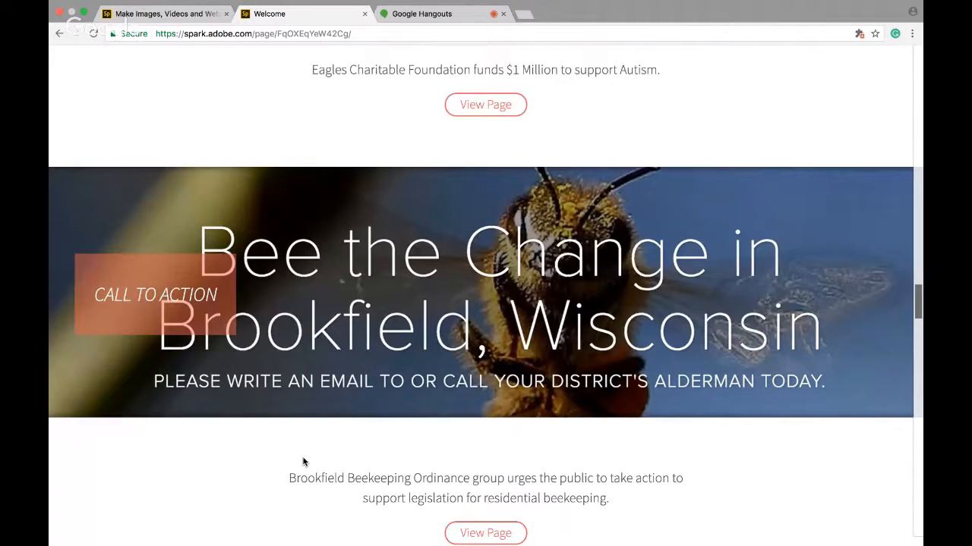
{"action": "scroll", "coordinate": [303, 462], "scroll_direction": "down", "scroll_amount": 1}
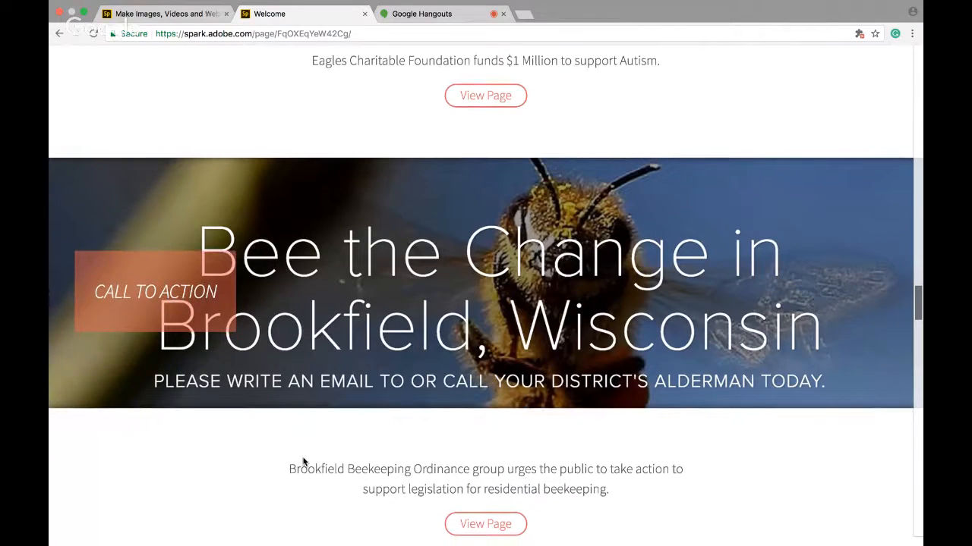
{"action": "scroll", "coordinate": [303, 461], "scroll_direction": "down", "scroll_amount": 1}
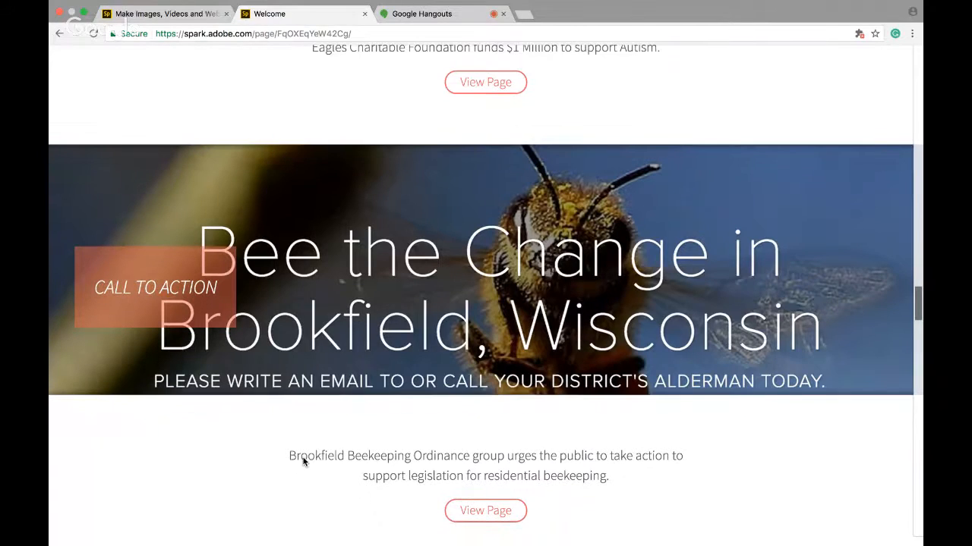
{"action": "scroll", "coordinate": [303, 461], "scroll_direction": "down", "scroll_amount": 2}
{"action": "scroll", "coordinate": [302, 462], "scroll_direction": "down", "scroll_amount": 4}
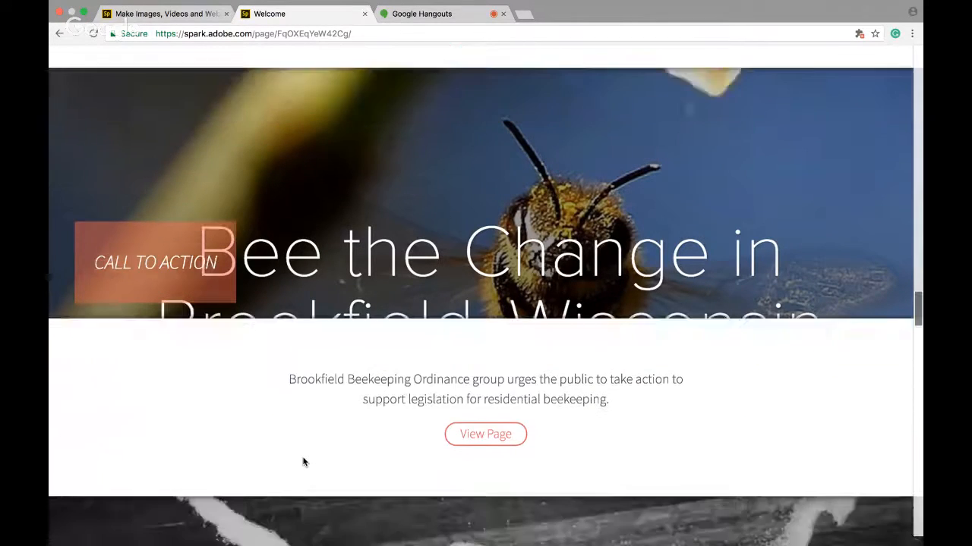
Examine the Equality Corner newsletter example banner and its description
{"action": "scroll", "coordinate": [302, 462], "scroll_direction": "up", "scroll_amount": 6}
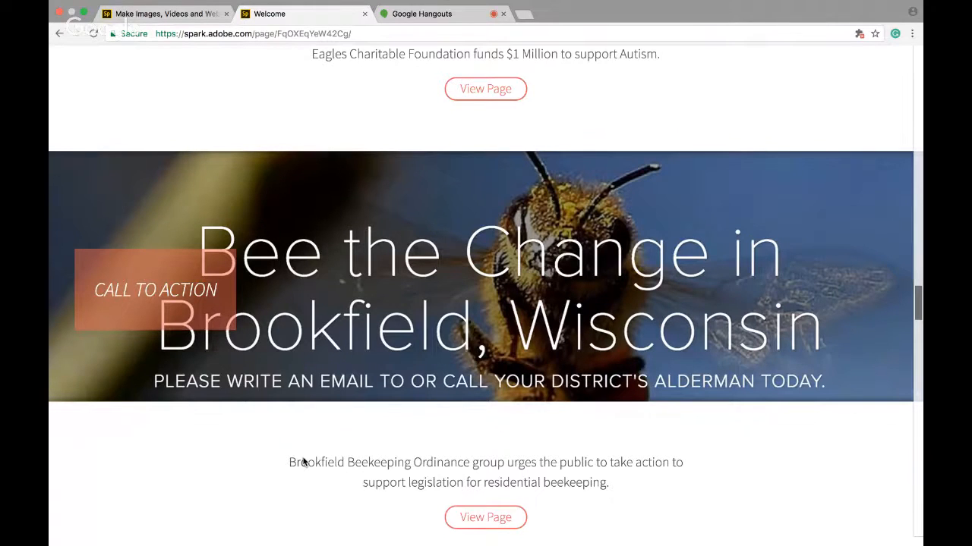
{"action": "scroll", "coordinate": [303, 461], "scroll_direction": "down", "scroll_amount": 10}
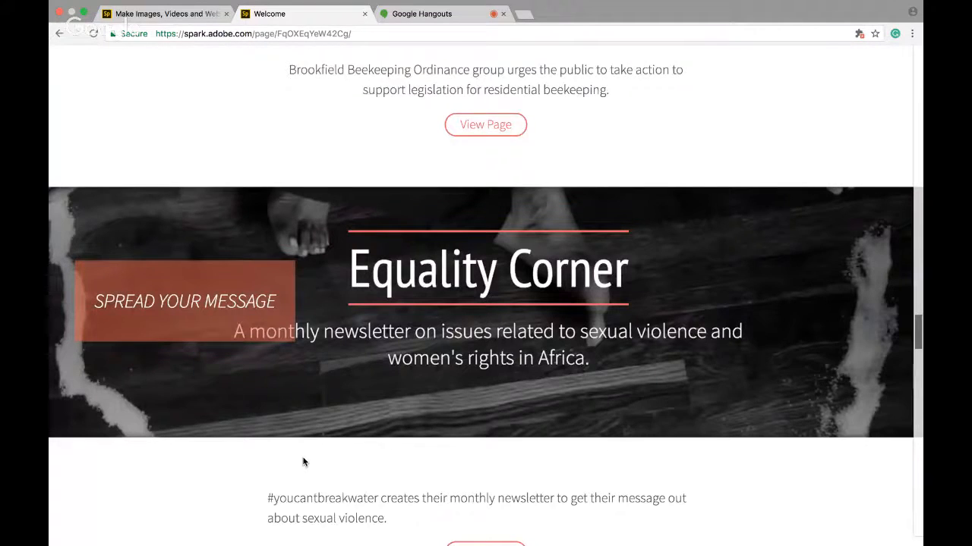
{"action": "scroll", "coordinate": [303, 461], "scroll_direction": "down", "scroll_amount": 1}
{"action": "scroll", "coordinate": [303, 461], "scroll_direction": "up", "scroll_amount": 1}
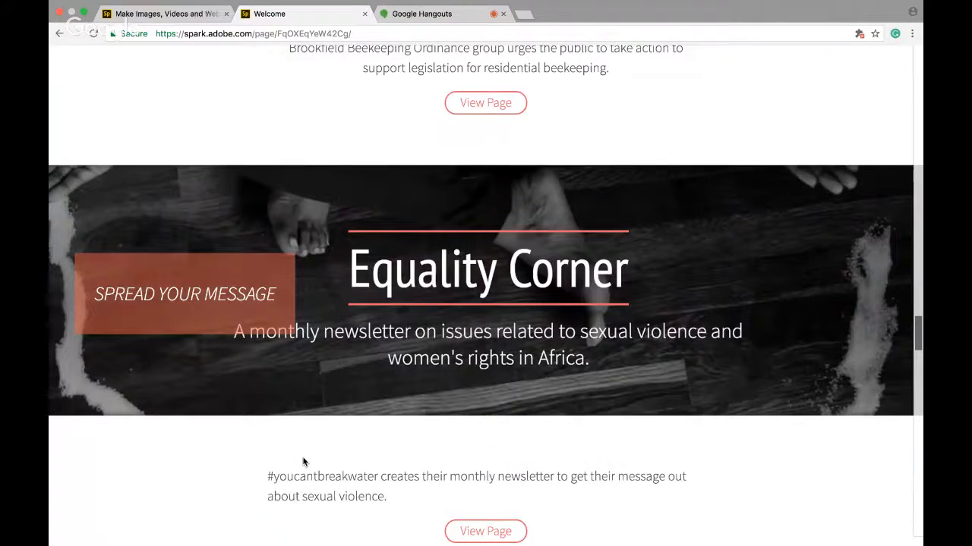
{"action": "scroll", "coordinate": [303, 461], "scroll_direction": "down", "scroll_amount": 1}
{"action": "scroll", "coordinate": [302, 462], "scroll_direction": "down", "scroll_amount": 2}
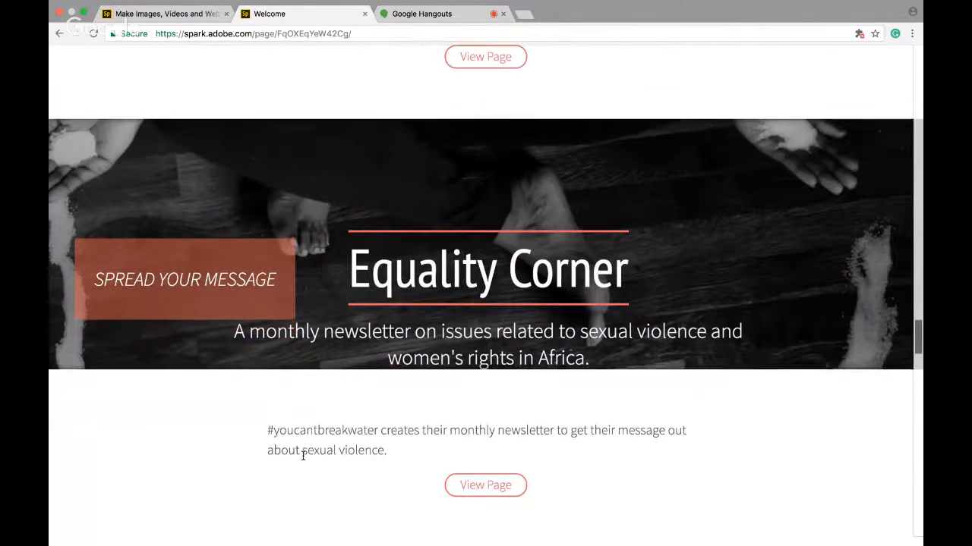
{"action": "scroll", "coordinate": [303, 453], "scroll_direction": "down", "scroll_amount": 2}
{"action": "scroll", "coordinate": [304, 453], "scroll_direction": "down", "scroll_amount": 2}
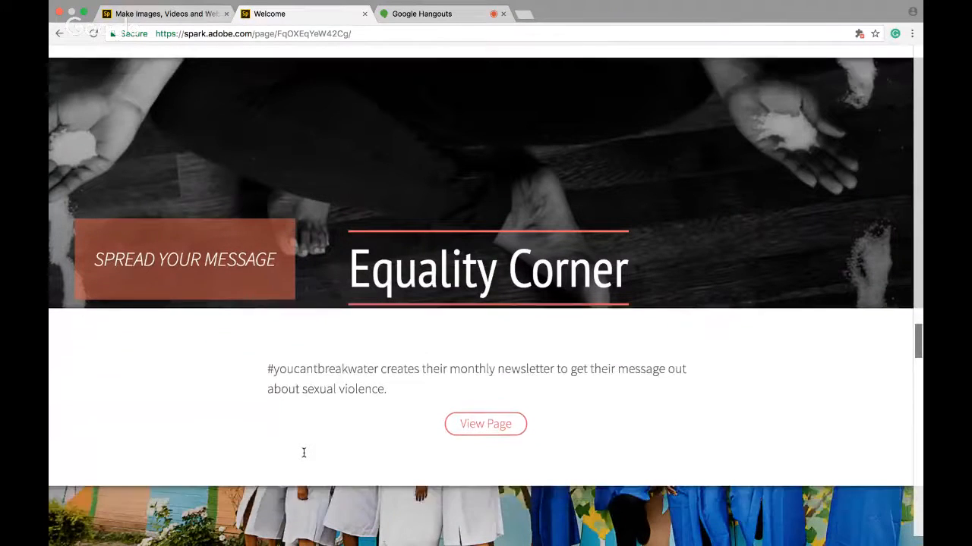
{"action": "scroll", "coordinate": [304, 453], "scroll_direction": "up", "scroll_amount": 4}
{"action": "scroll", "coordinate": [303, 453], "scroll_direction": "up", "scroll_amount": 1}
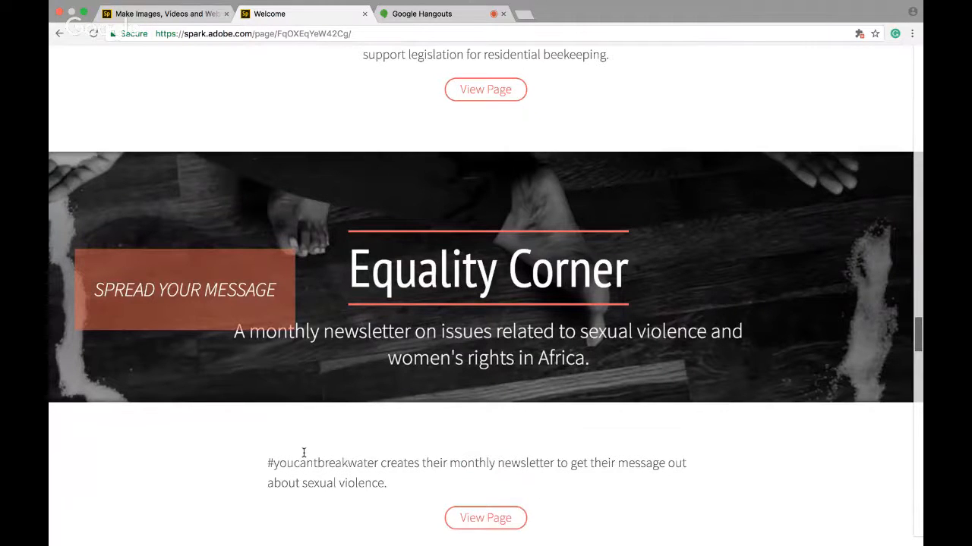
{"action": "scroll", "coordinate": [304, 454], "scroll_direction": "down", "scroll_amount": 2}
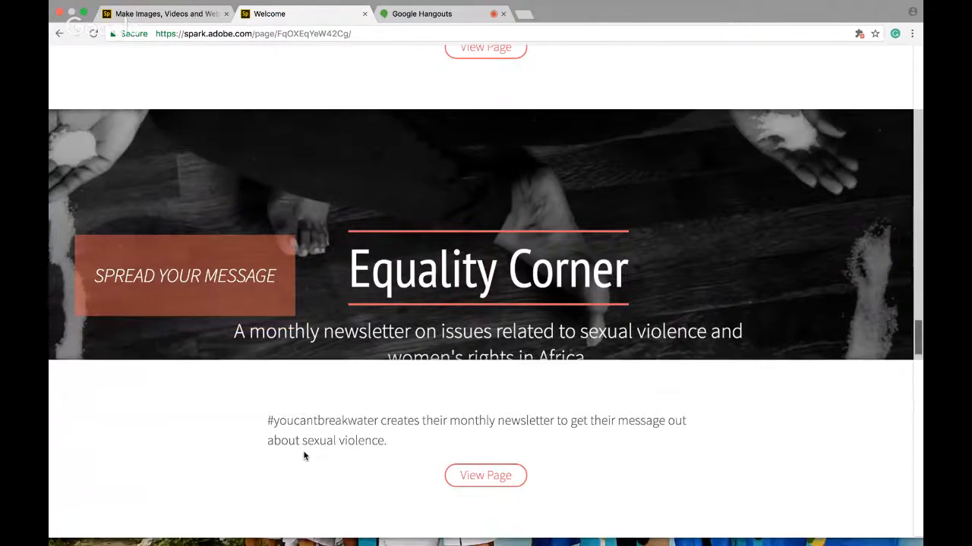
{"action": "scroll", "coordinate": [304, 455], "scroll_direction": "down", "scroll_amount": 5}
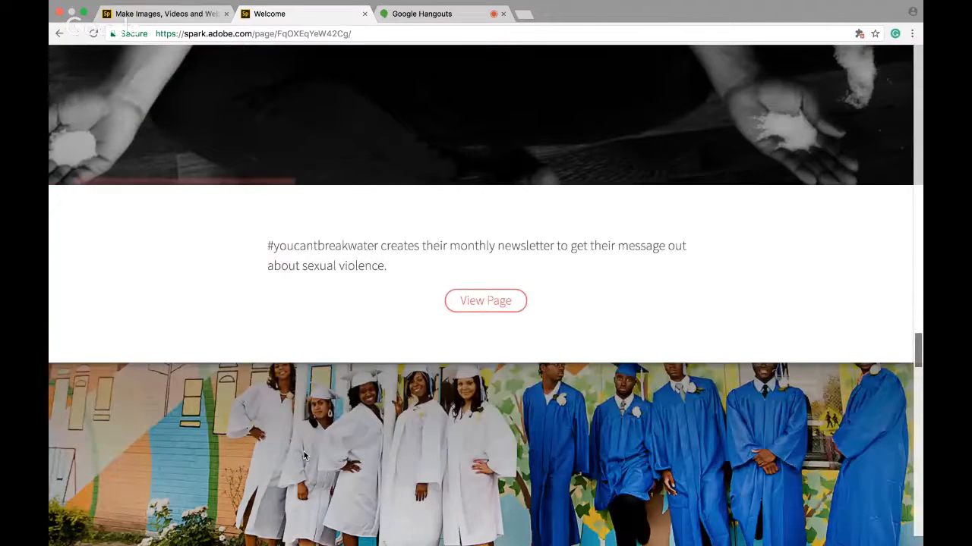
{"action": "scroll", "coordinate": [303, 455], "scroll_direction": "down", "scroll_amount": 5}
{"action": "scroll", "coordinate": [304, 456], "scroll_direction": "down", "scroll_amount": 2}
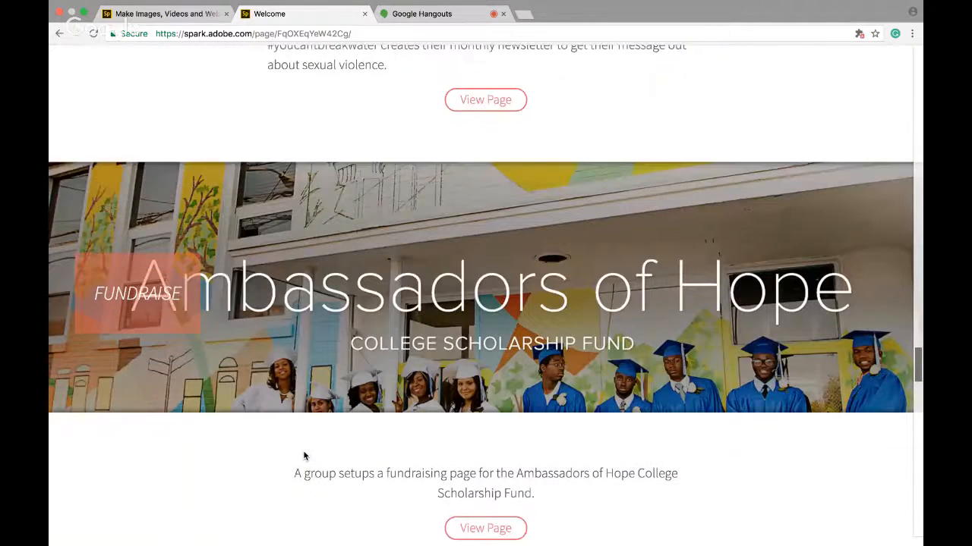
Examine the Ambassadors of Hope and #femvertising example web page banners and descriptions
{"action": "scroll", "coordinate": [303, 456], "scroll_direction": "up", "scroll_amount": 1}
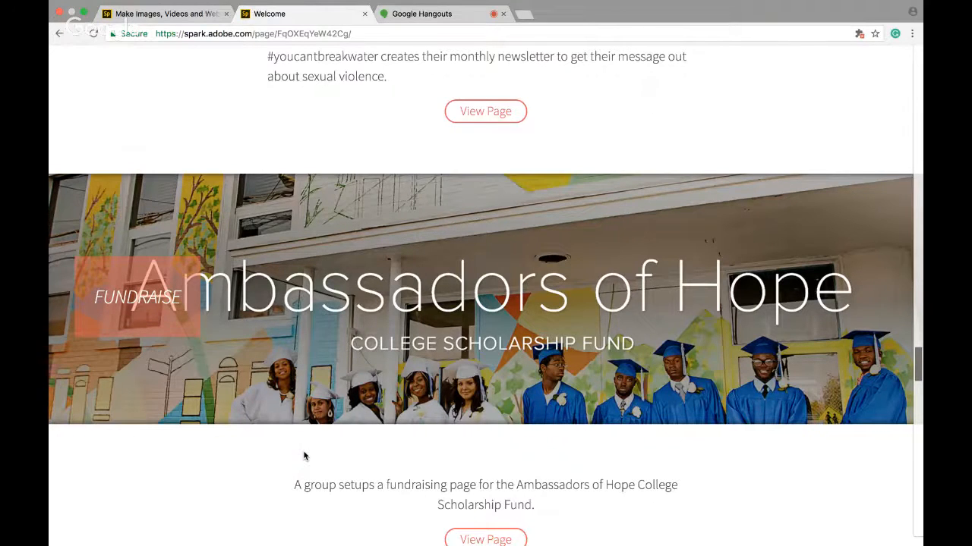
{"action": "scroll", "coordinate": [304, 455], "scroll_direction": "down", "scroll_amount": 1}
{"action": "scroll", "coordinate": [304, 455], "scroll_direction": "down", "scroll_amount": 3}
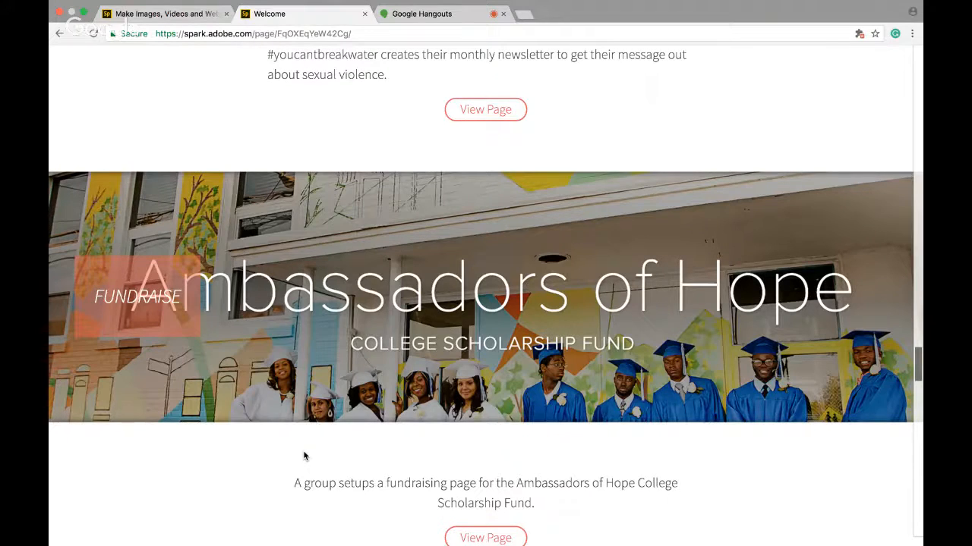
{"action": "scroll", "coordinate": [303, 455], "scroll_direction": "down", "scroll_amount": 5}
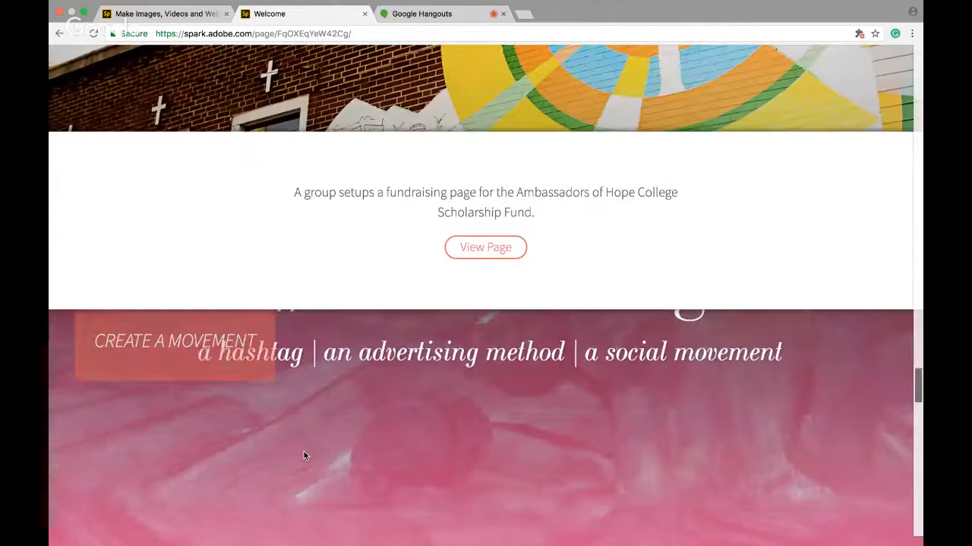
{"action": "scroll", "coordinate": [303, 456], "scroll_direction": "down", "scroll_amount": 2}
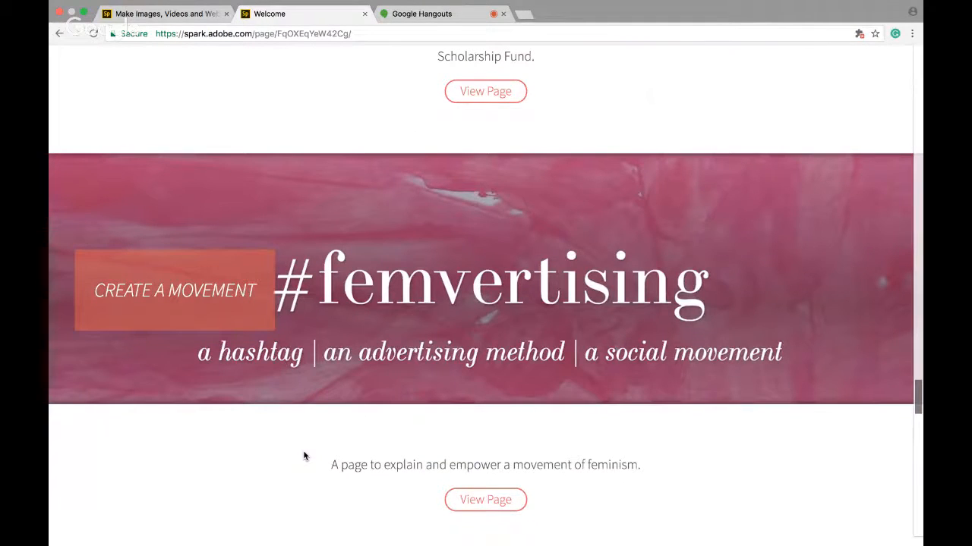
{"action": "scroll", "coordinate": [303, 456], "scroll_direction": "down", "scroll_amount": 5}
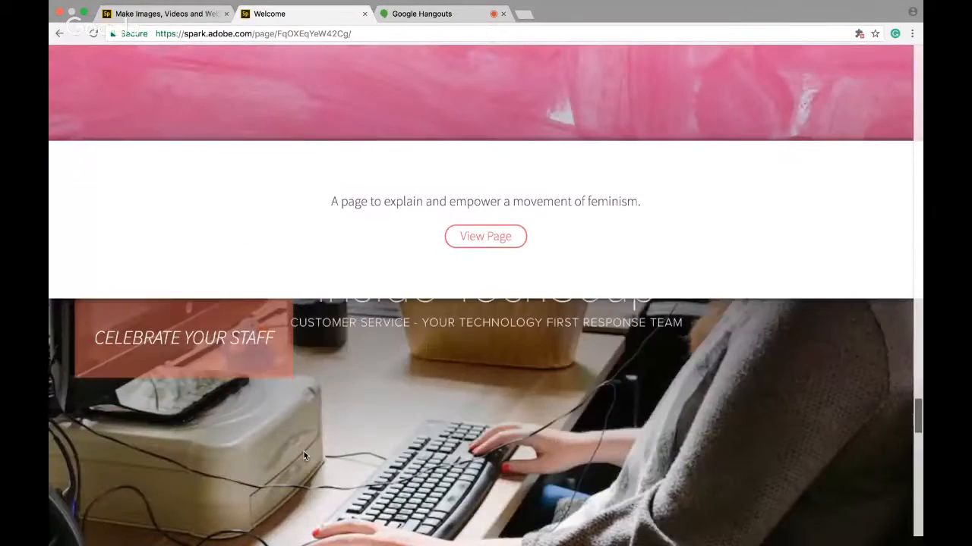
Open the Inside TechSoup example web page
{"action": "scroll", "coordinate": [304, 455], "scroll_direction": "down", "scroll_amount": 3}
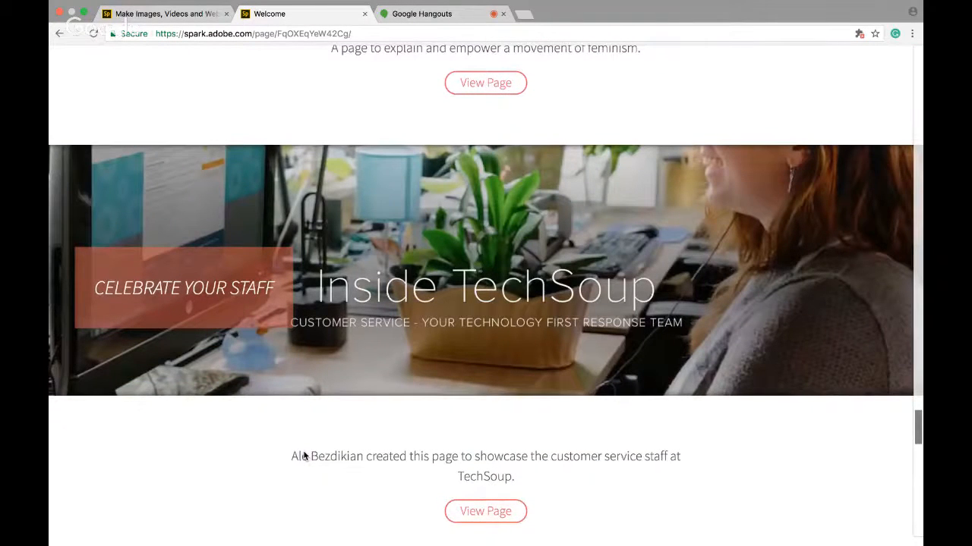
{"action": "scroll", "coordinate": [303, 455], "scroll_direction": "down", "scroll_amount": 1}
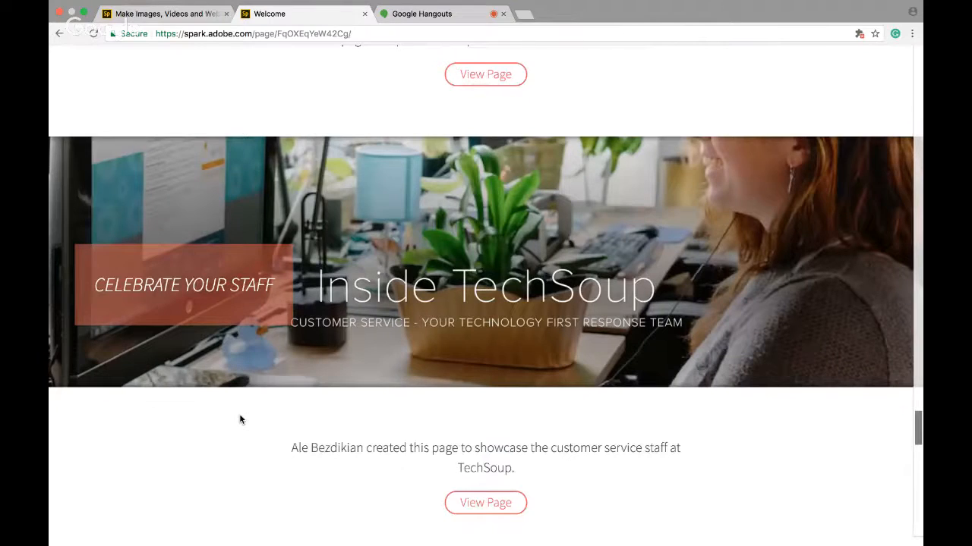
{"action": "left_click", "coordinate": [504, 503]}
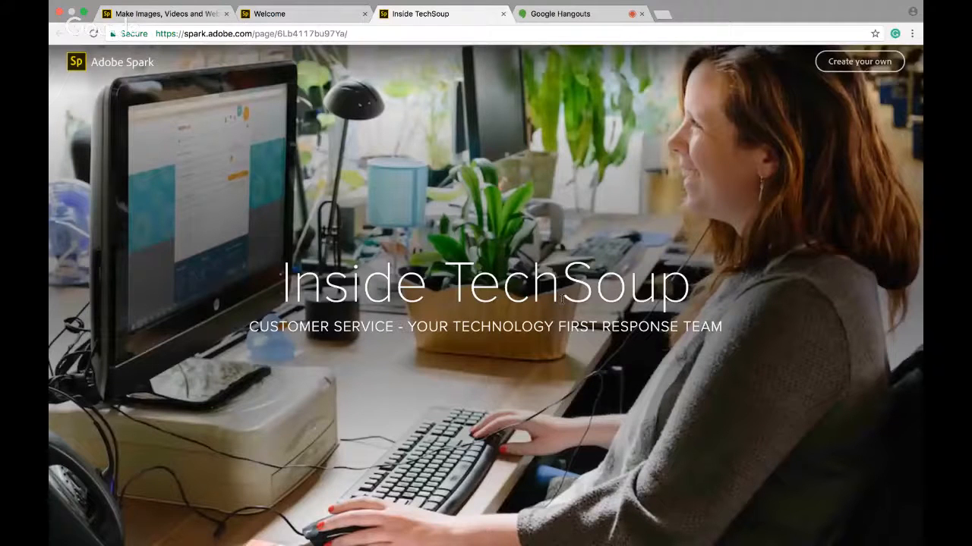
Scroll through the Inside TechSoup example page to examine its photos, captions and quote sections
{"action": "scroll", "coordinate": [562, 300], "scroll_direction": "down", "scroll_amount": 3}
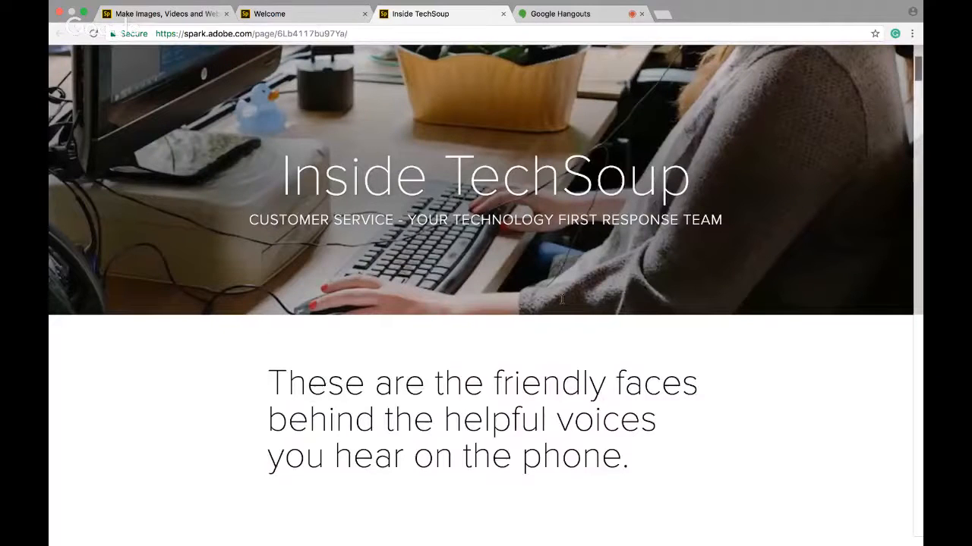
{"action": "scroll", "coordinate": [562, 299], "scroll_direction": "down", "scroll_amount": 10}
{"action": "scroll", "coordinate": [562, 299], "scroll_direction": "down", "scroll_amount": 6}
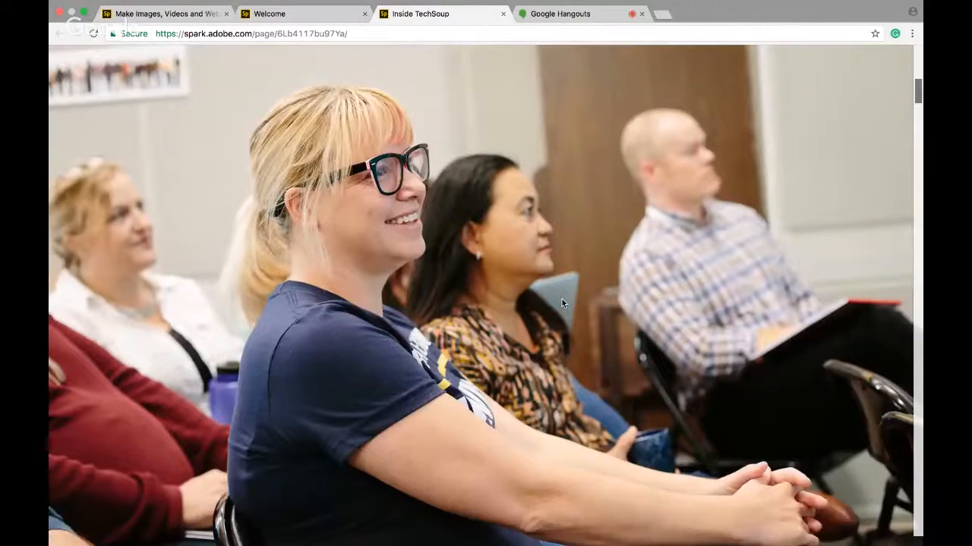
{"action": "scroll", "coordinate": [562, 299], "scroll_direction": "down", "scroll_amount": 2}
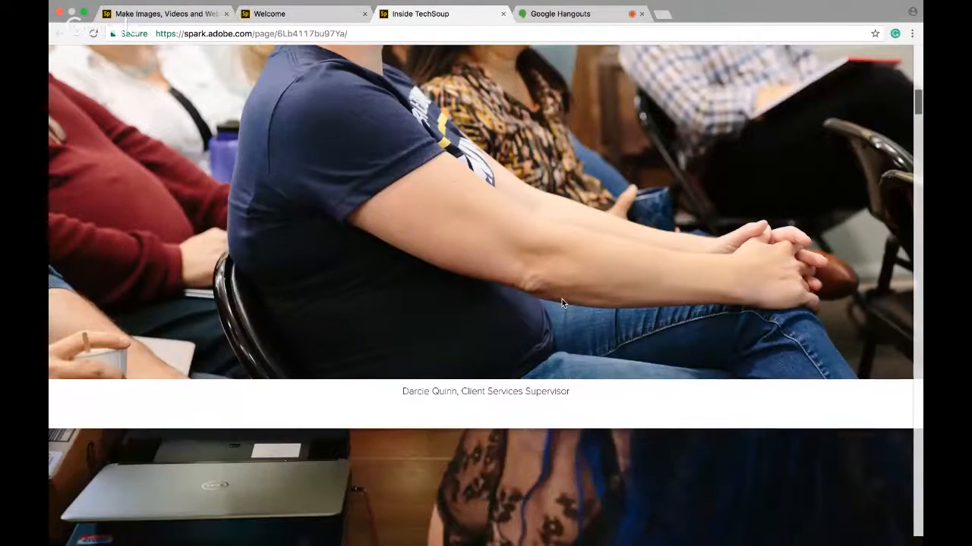
{"action": "scroll", "coordinate": [561, 303], "scroll_direction": "down", "scroll_amount": 6}
{"action": "scroll", "coordinate": [564, 303], "scroll_direction": "down", "scroll_amount": 3}
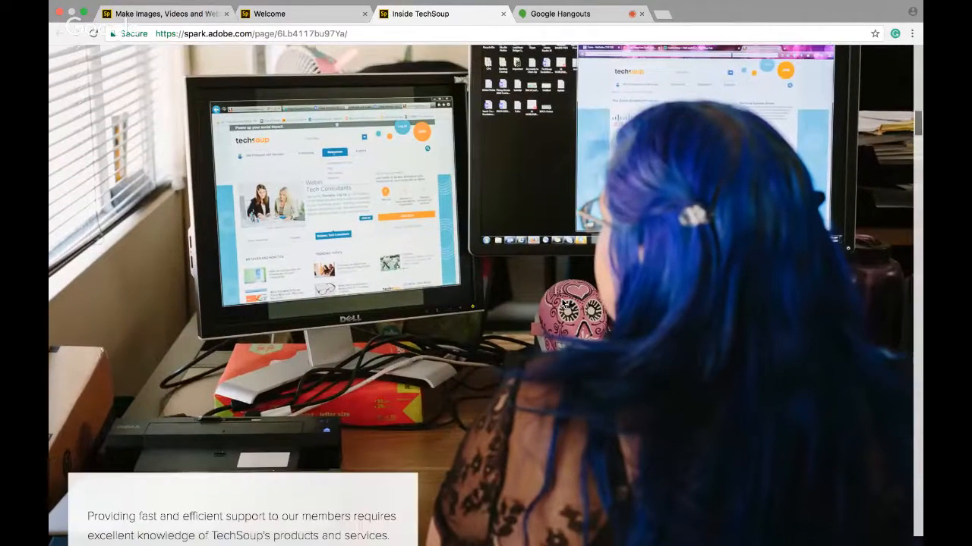
{"action": "scroll", "coordinate": [564, 304], "scroll_direction": "down", "scroll_amount": 3}
{"action": "scroll", "coordinate": [564, 302], "scroll_direction": "down", "scroll_amount": 2}
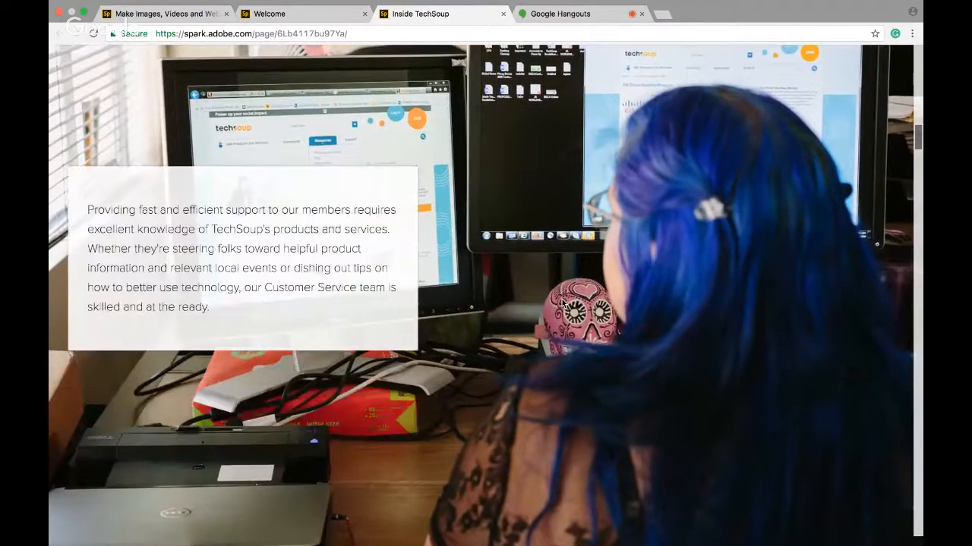
{"action": "scroll", "coordinate": [562, 301], "scroll_direction": "down", "scroll_amount": 2}
{"action": "scroll", "coordinate": [562, 301], "scroll_direction": "down", "scroll_amount": 2}
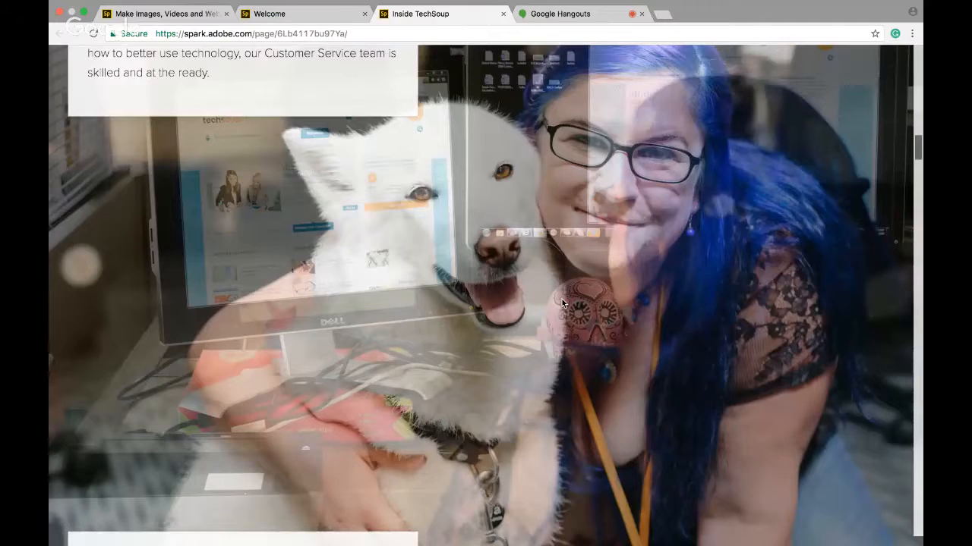
{"action": "scroll", "coordinate": [562, 300], "scroll_direction": "down", "scroll_amount": 3}
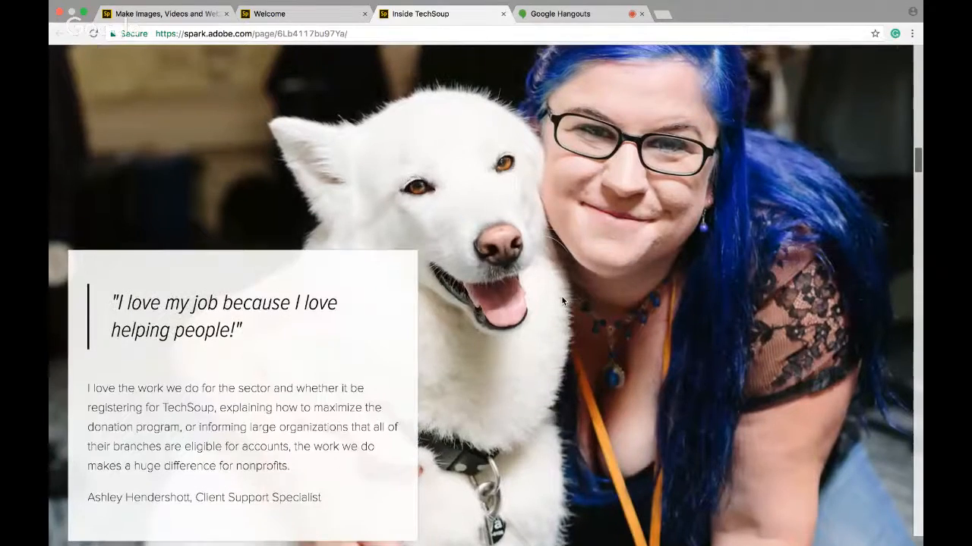
{"action": "scroll", "coordinate": [561, 302], "scroll_direction": "down", "scroll_amount": 3}
{"action": "scroll", "coordinate": [562, 302], "scroll_direction": "down", "scroll_amount": 1}
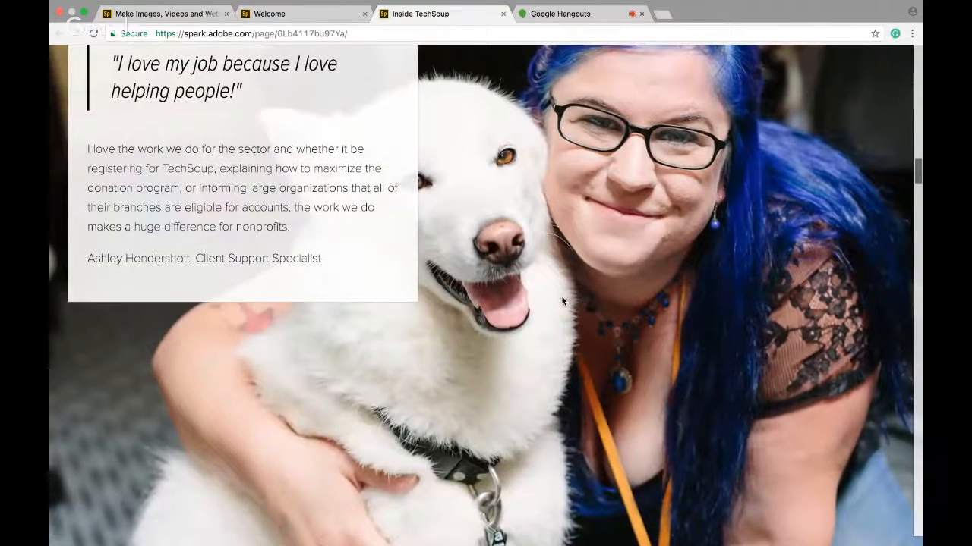
{"action": "scroll", "coordinate": [562, 297], "scroll_direction": "down", "scroll_amount": 3}
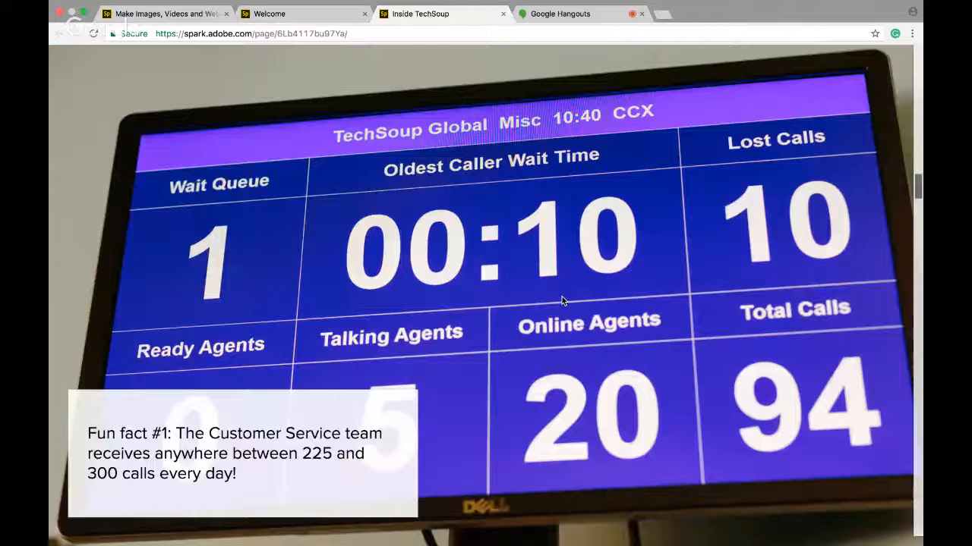
{"action": "scroll", "coordinate": [562, 301], "scroll_direction": "down", "scroll_amount": 3}
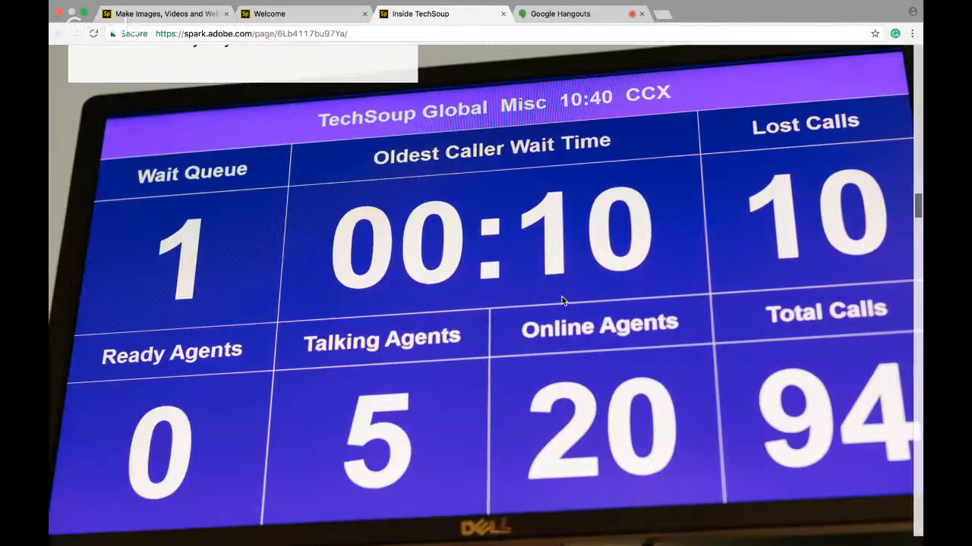
Return to the Welcome showcase page and read the Design on the Web or iOS Mobile Device and #MAKEITAWESOME sections
{"action": "left_click", "coordinate": [291, 15]}
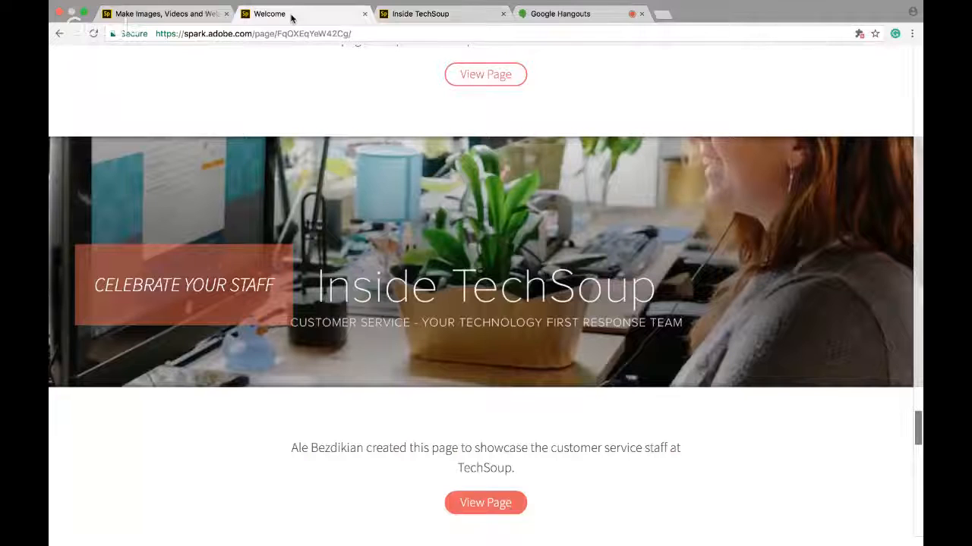
{"action": "scroll", "coordinate": [216, 331], "scroll_direction": "down", "scroll_amount": 4}
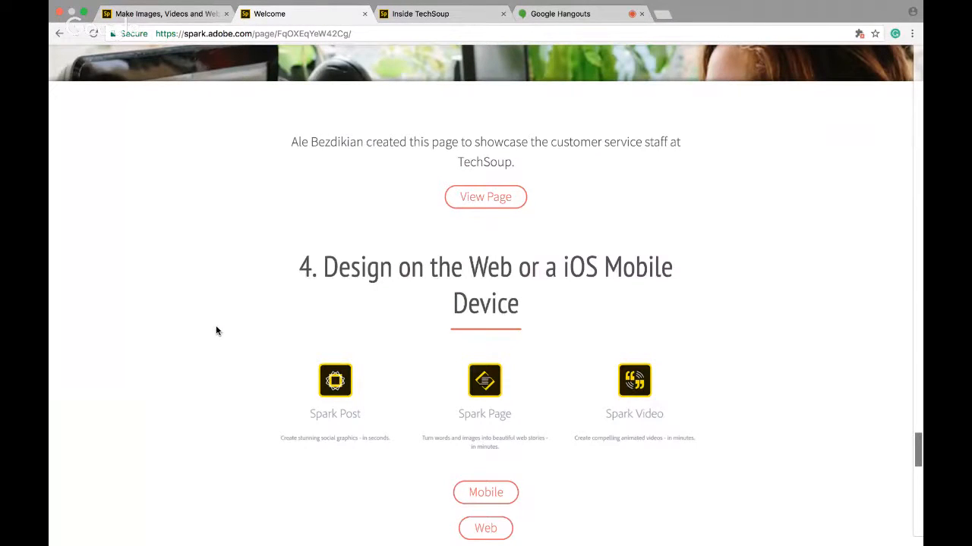
{"action": "scroll", "coordinate": [216, 331], "scroll_direction": "down", "scroll_amount": 1}
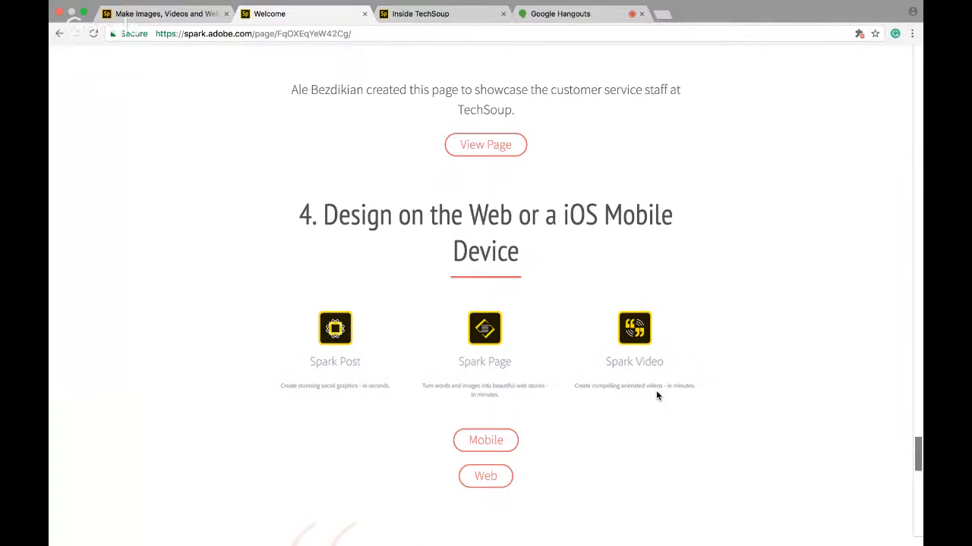
{"action": "scroll", "coordinate": [667, 373], "scroll_direction": "down", "scroll_amount": 1}
{"action": "scroll", "coordinate": [668, 373], "scroll_direction": "down", "scroll_amount": 2}
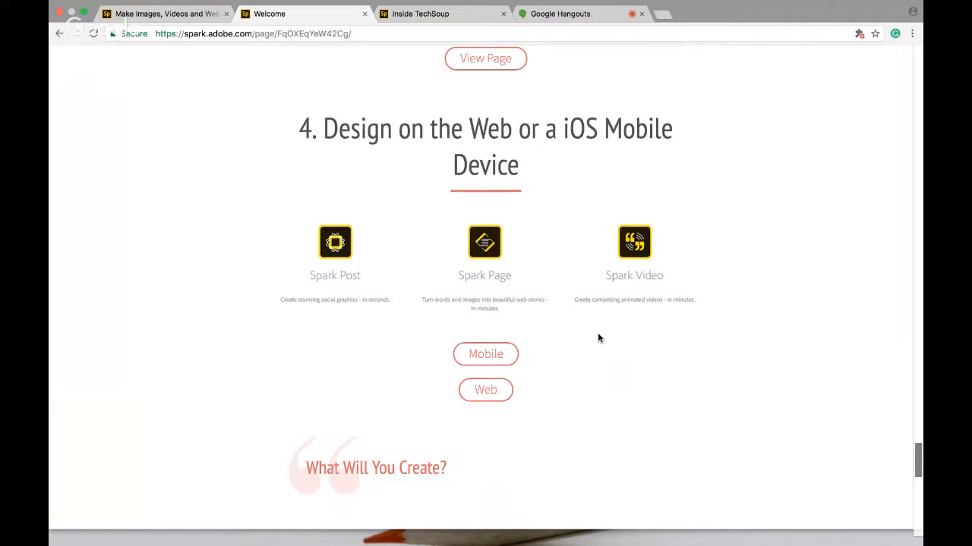
{"action": "scroll", "coordinate": [598, 338], "scroll_direction": "down", "scroll_amount": 2}
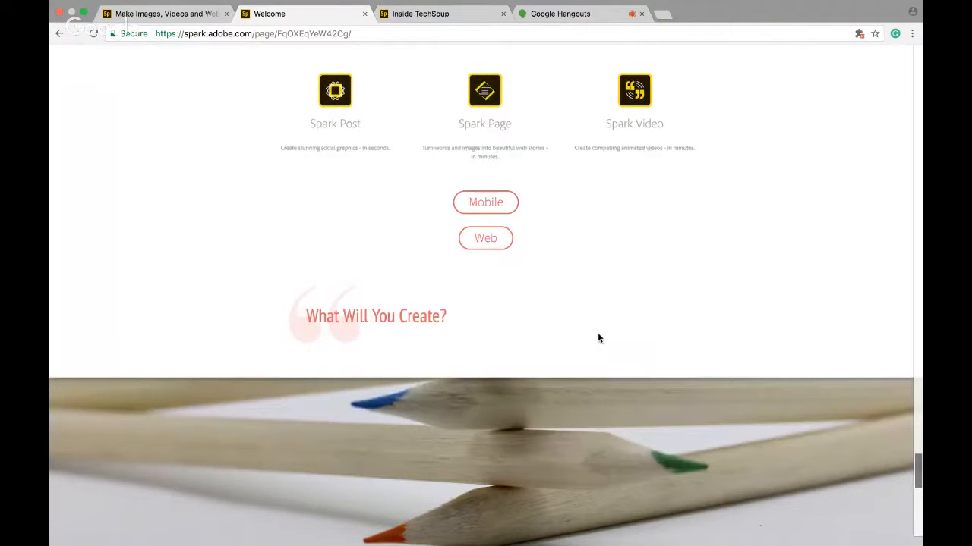
{"action": "scroll", "coordinate": [585, 303], "scroll_direction": "down", "scroll_amount": 2}
{"action": "scroll", "coordinate": [585, 304], "scroll_direction": "down", "scroll_amount": 8}
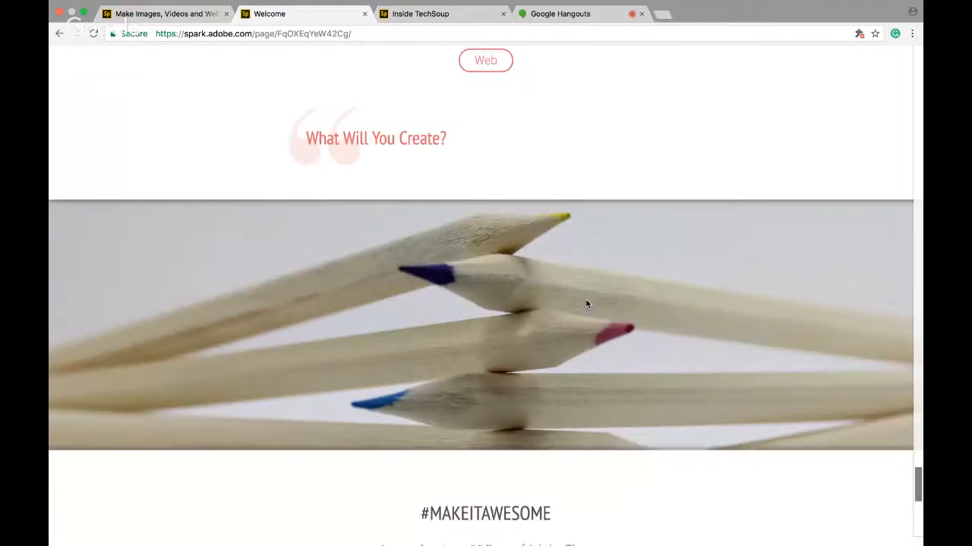
{"action": "scroll", "coordinate": [585, 303], "scroll_direction": "down", "scroll_amount": 1}
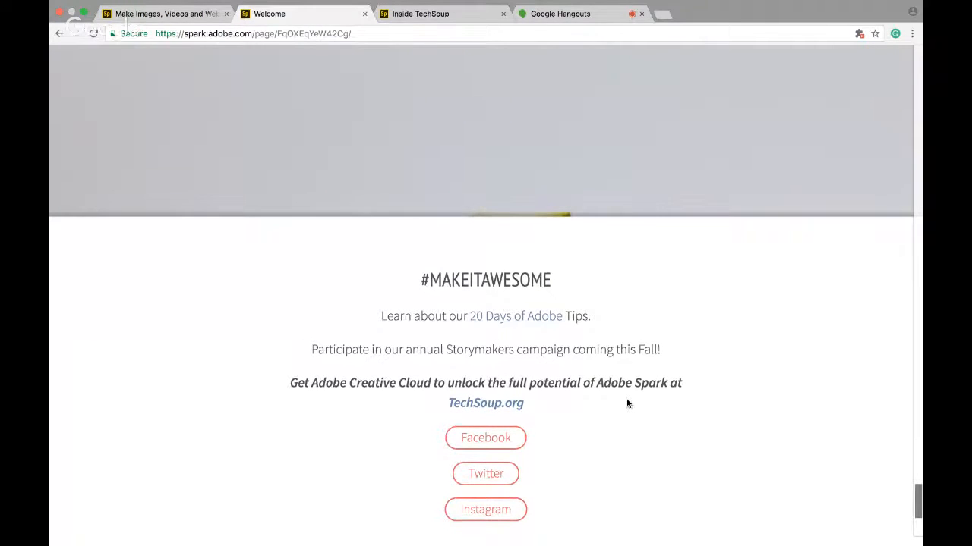
{"action": "scroll", "coordinate": [627, 402], "scroll_direction": "down", "scroll_amount": 1}
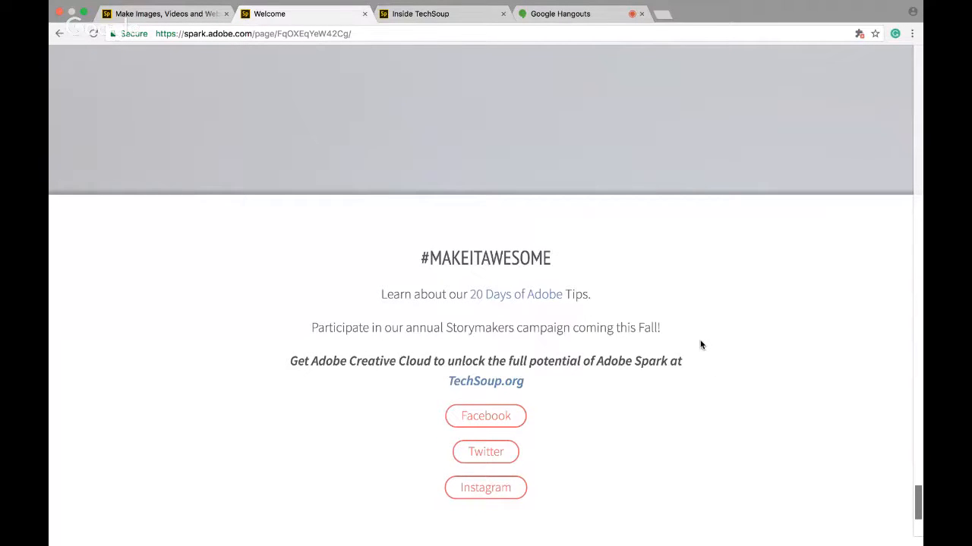
{"action": "scroll", "coordinate": [700, 345], "scroll_direction": "down", "scroll_amount": 2}
{"action": "scroll", "coordinate": [701, 345], "scroll_direction": "down", "scroll_amount": 2}
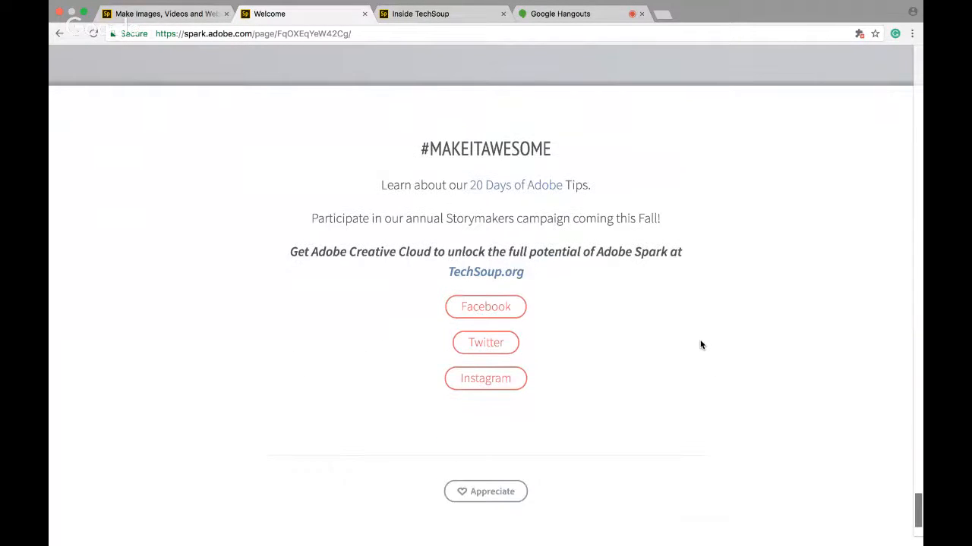
{"action": "scroll", "coordinate": [700, 345], "scroll_direction": "up", "scroll_amount": 2}
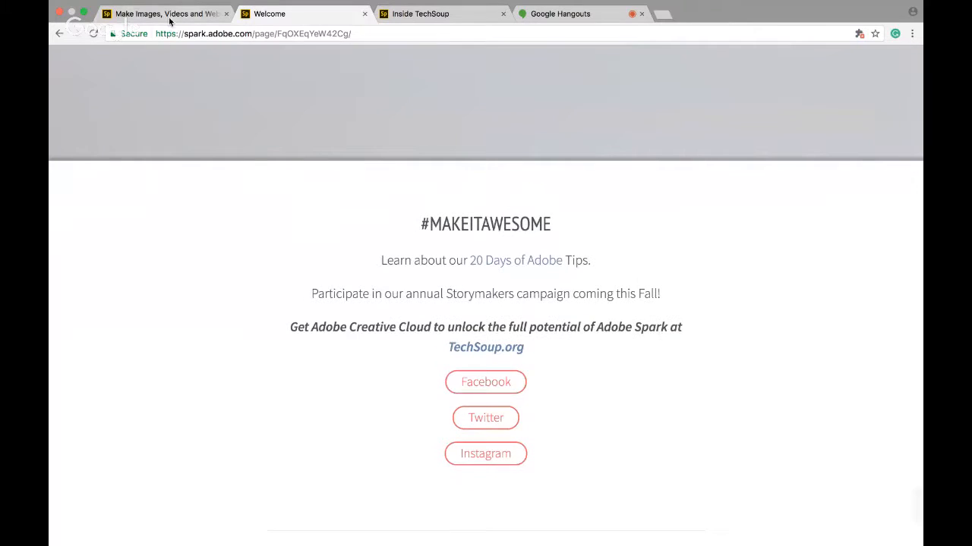
Switch to the Adobe Spark tab and browse the My Projects list, loading more projects
{"action": "left_click", "coordinate": [169, 22]}
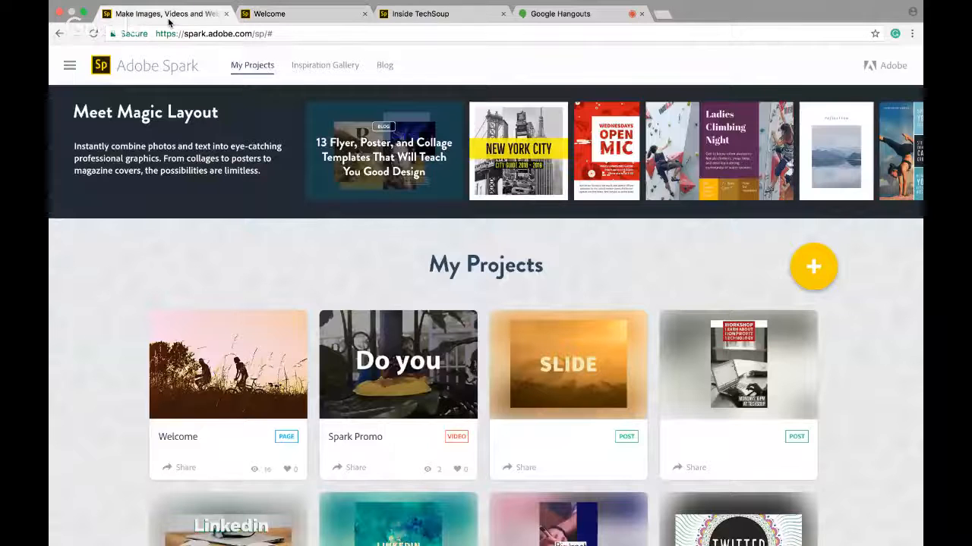
{"action": "scroll", "coordinate": [296, 227], "scroll_direction": "down", "scroll_amount": 2}
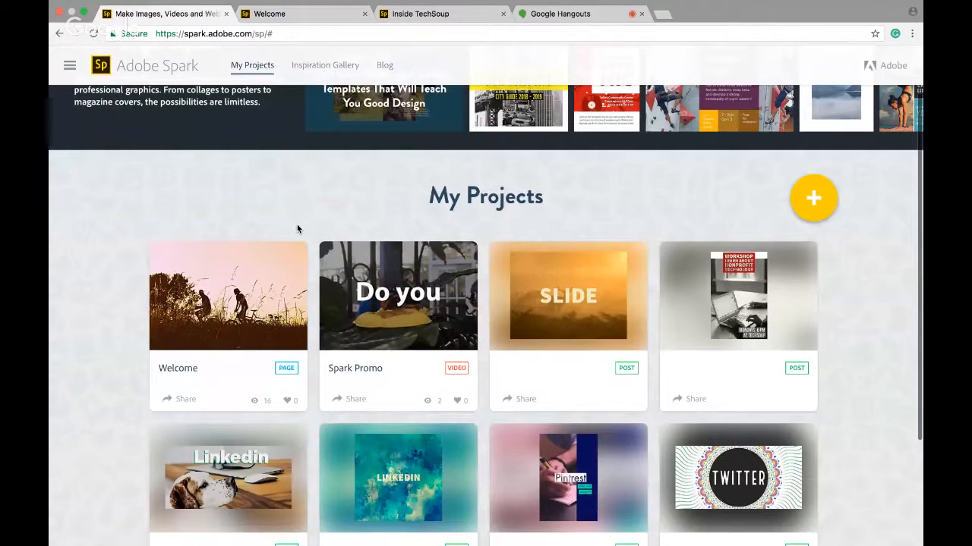
{"action": "scroll", "coordinate": [297, 229], "scroll_direction": "up", "scroll_amount": 2}
{"action": "scroll", "coordinate": [297, 229], "scroll_direction": "down", "scroll_amount": 2}
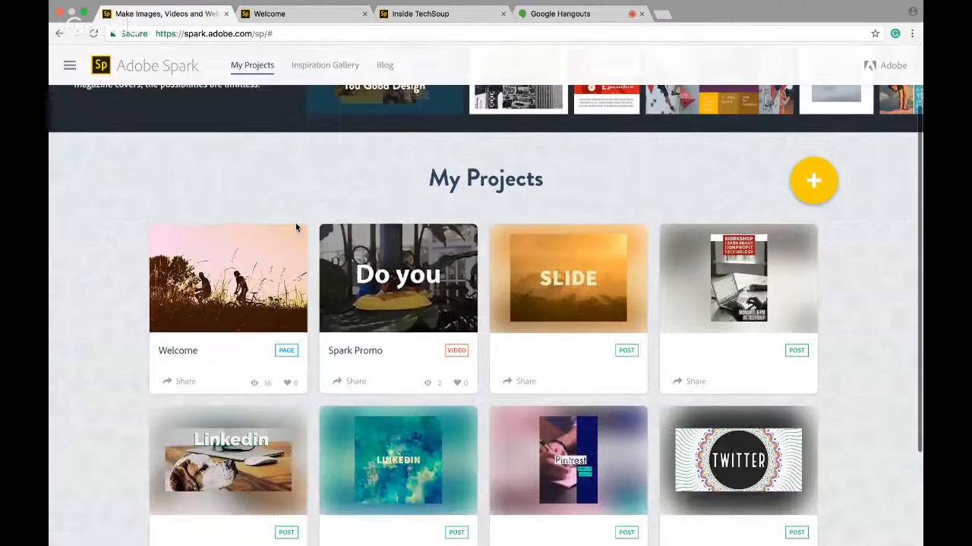
{"action": "scroll", "coordinate": [297, 229], "scroll_direction": "down", "scroll_amount": 3}
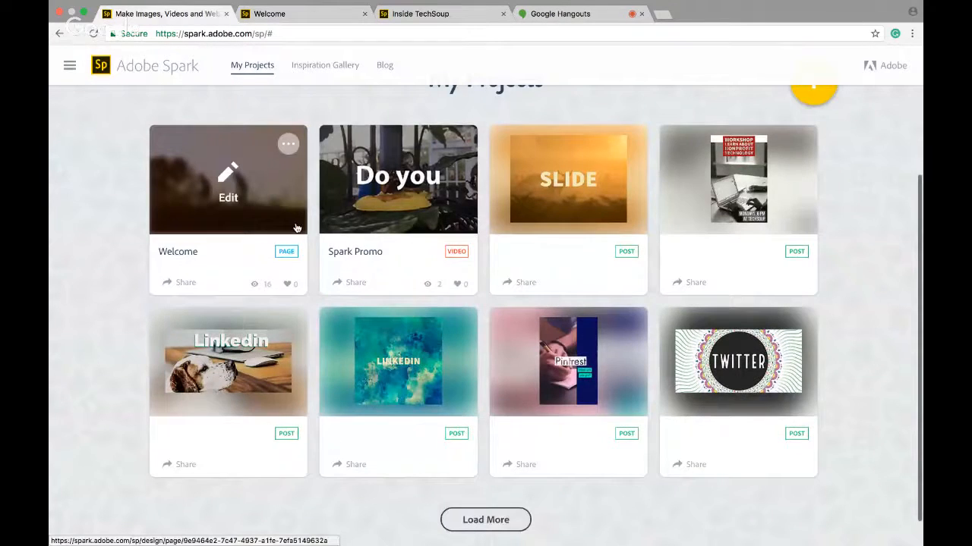
{"action": "left_click", "coordinate": [493, 519]}
{"action": "scroll", "coordinate": [850, 356], "scroll_direction": "down", "scroll_amount": 3}
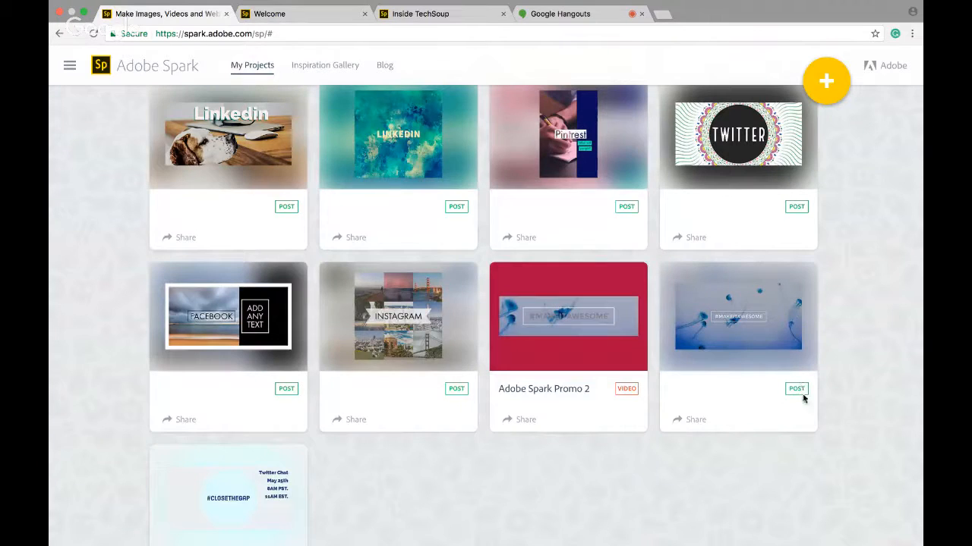
{"action": "scroll", "coordinate": [492, 437], "scroll_direction": "up", "scroll_amount": 5}
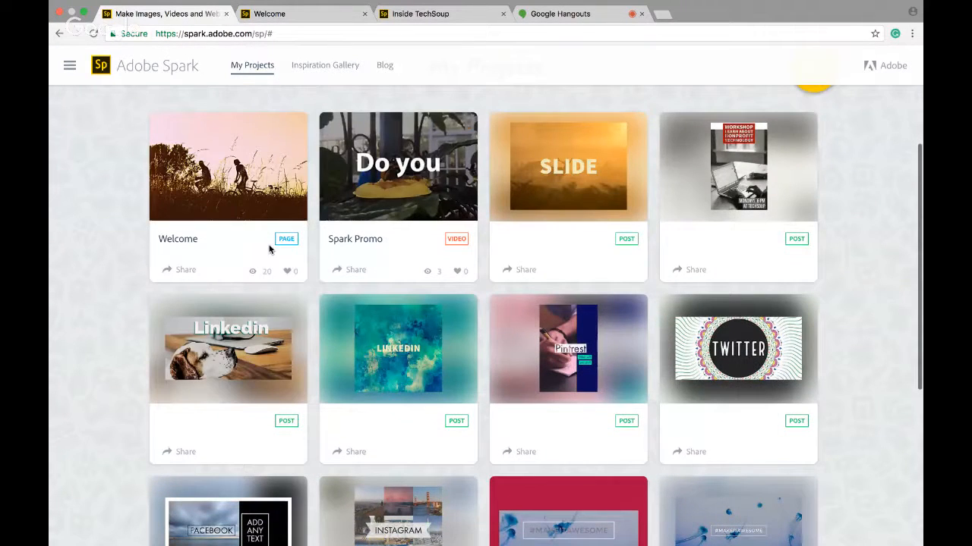
{"action": "scroll", "coordinate": [875, 246], "scroll_direction": "up", "scroll_amount": 5}
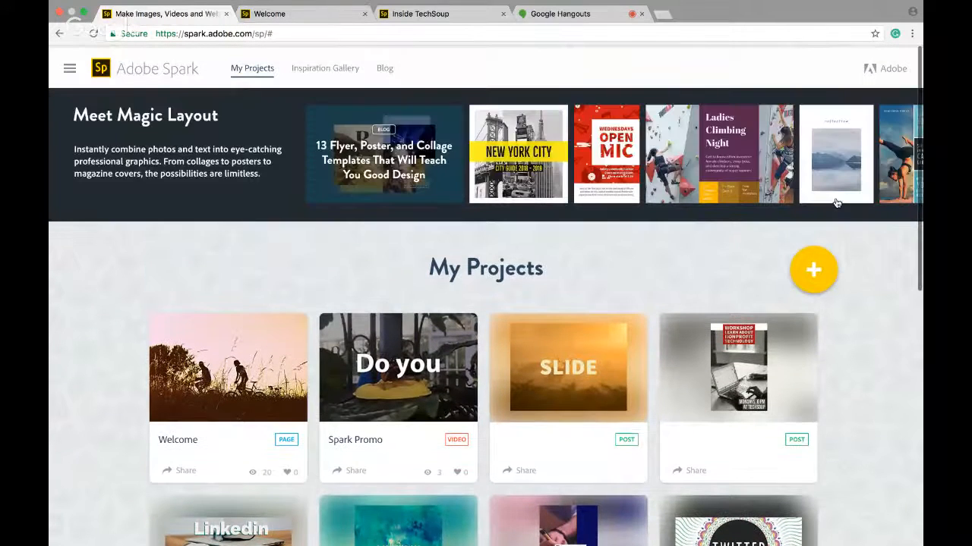
Try to start a new post from the create menu and reload its editor page
{"action": "left_click", "coordinate": [813, 270]}
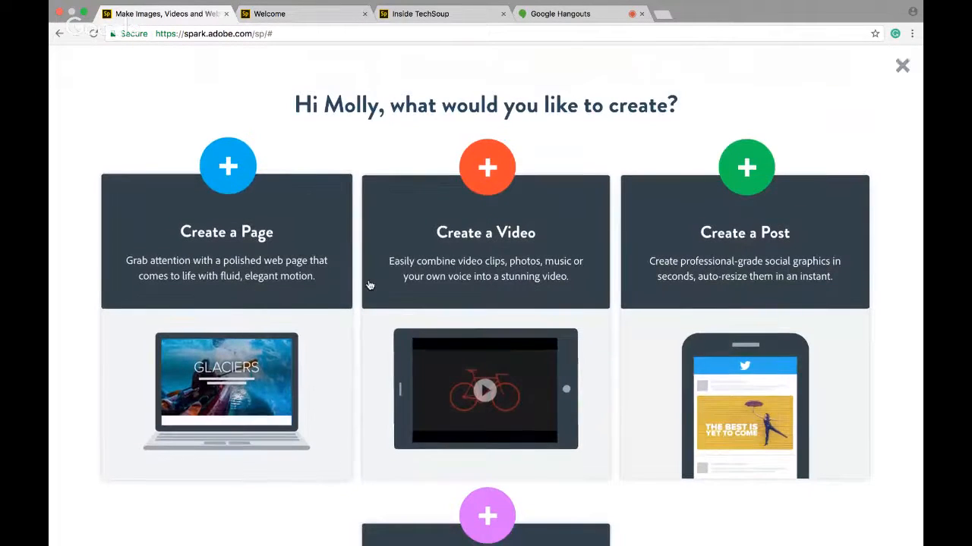
{"action": "scroll", "coordinate": [369, 285], "scroll_direction": "down", "scroll_amount": 1}
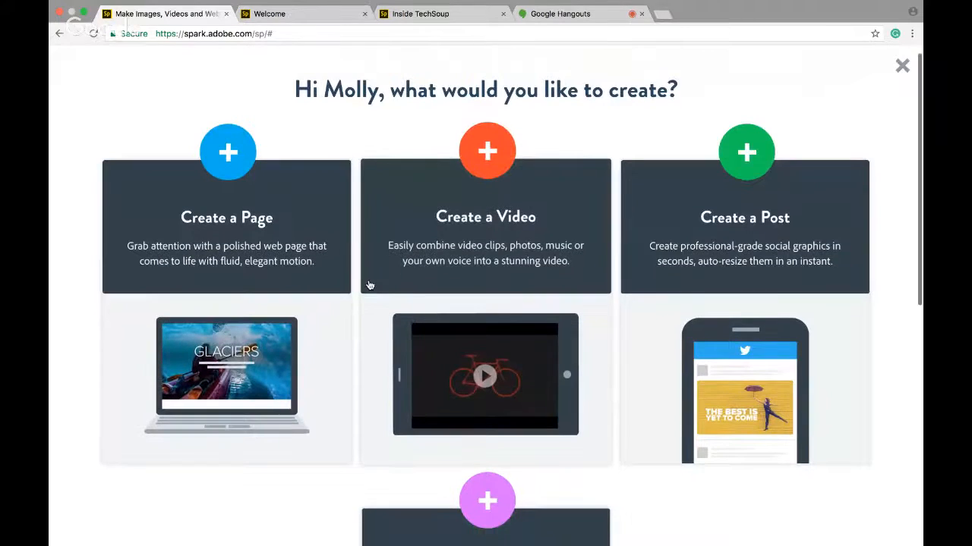
{"action": "left_click", "coordinate": [748, 174]}
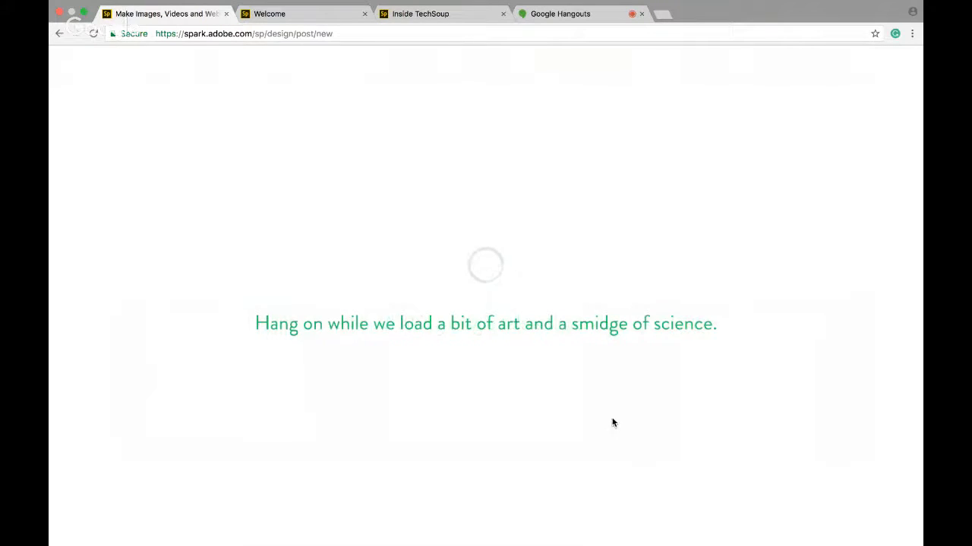
{"action": "left_click", "coordinate": [318, 35]}
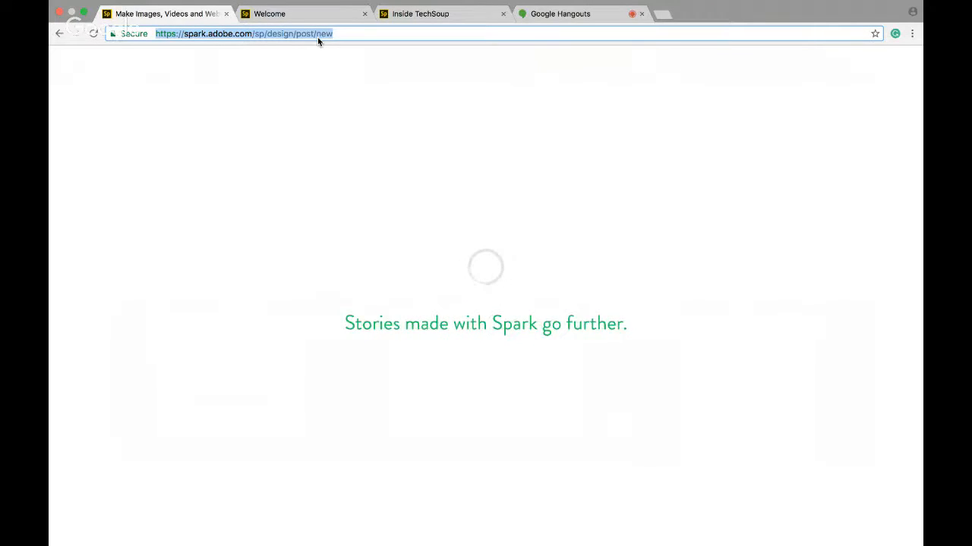
{"action": "key", "text": "Return"}
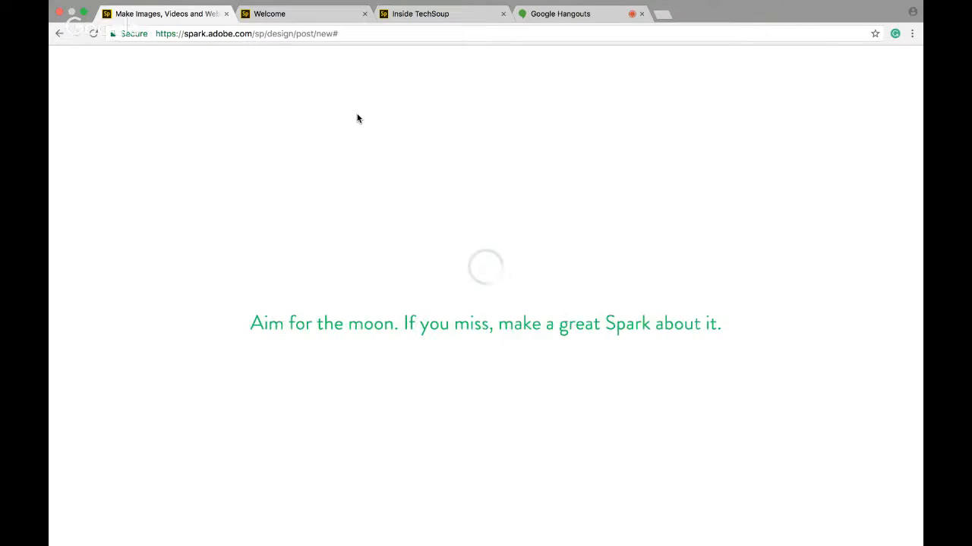
Navigate back to the My Projects page
{"action": "left_click", "coordinate": [60, 36]}
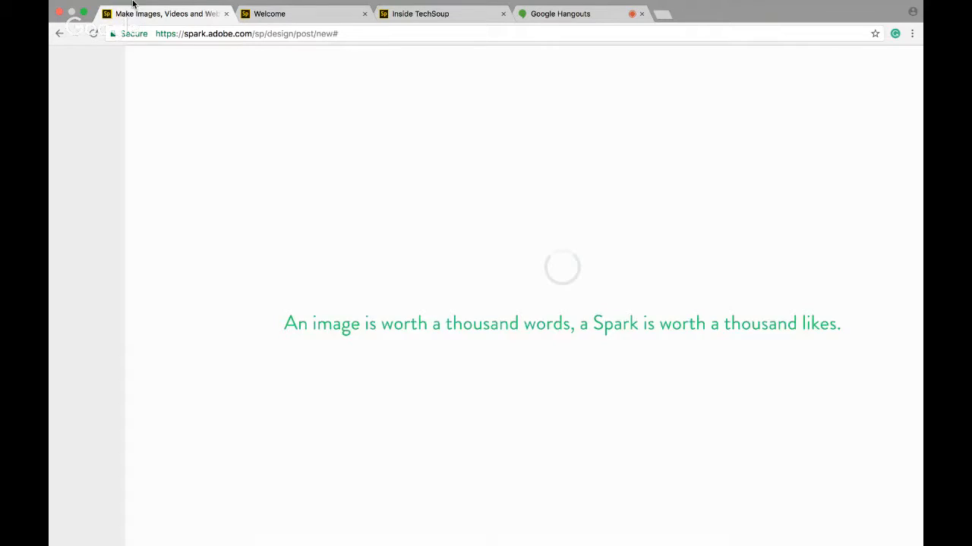
{"action": "left_click", "coordinate": [60, 35]}
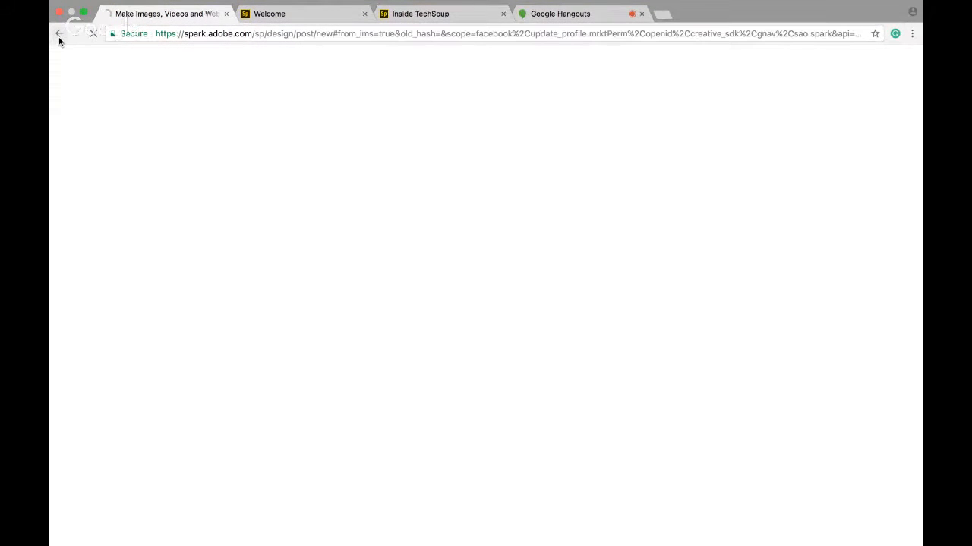
{"action": "left_click", "coordinate": [60, 34]}
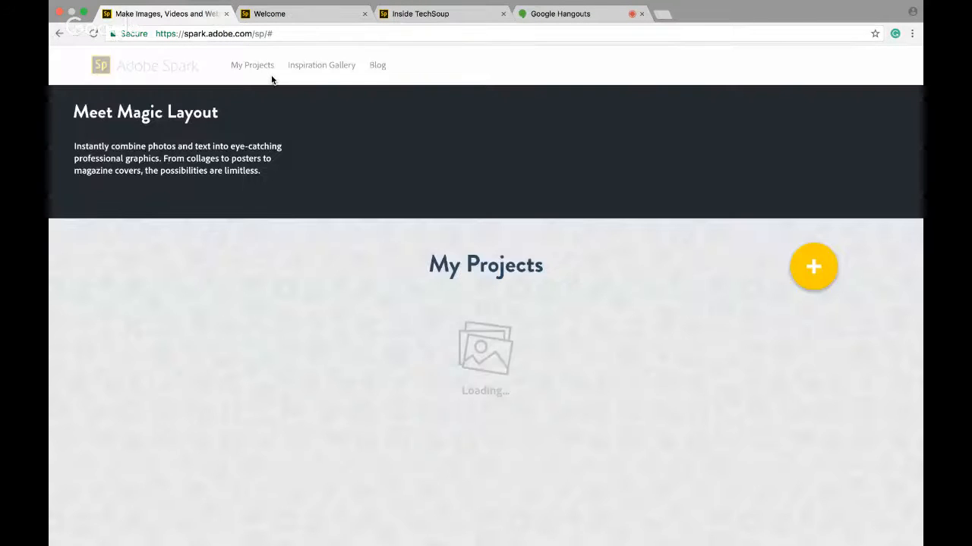
Open the SLIDE post project from My Projects and reload its editor page
{"action": "scroll", "coordinate": [270, 232], "scroll_direction": "down", "scroll_amount": 2}
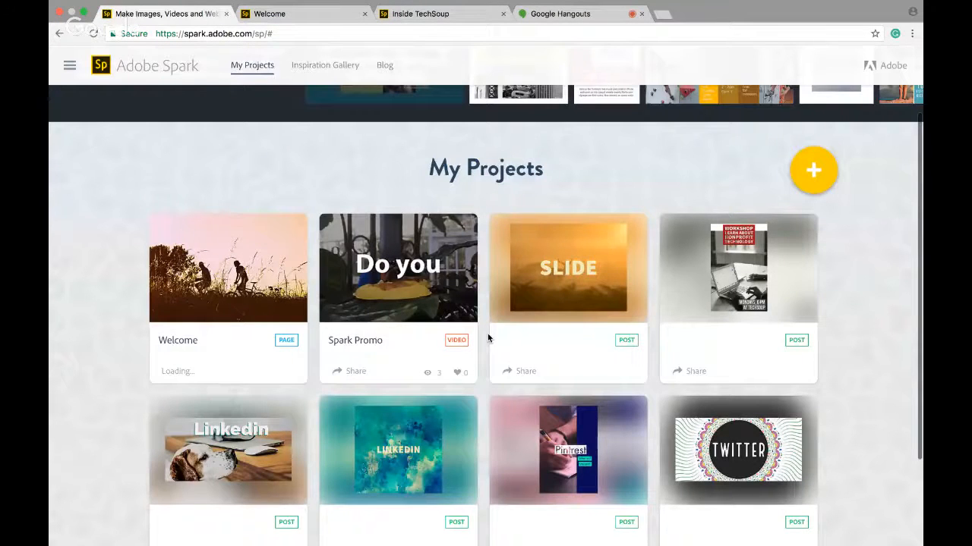
{"action": "left_click", "coordinate": [586, 293]}
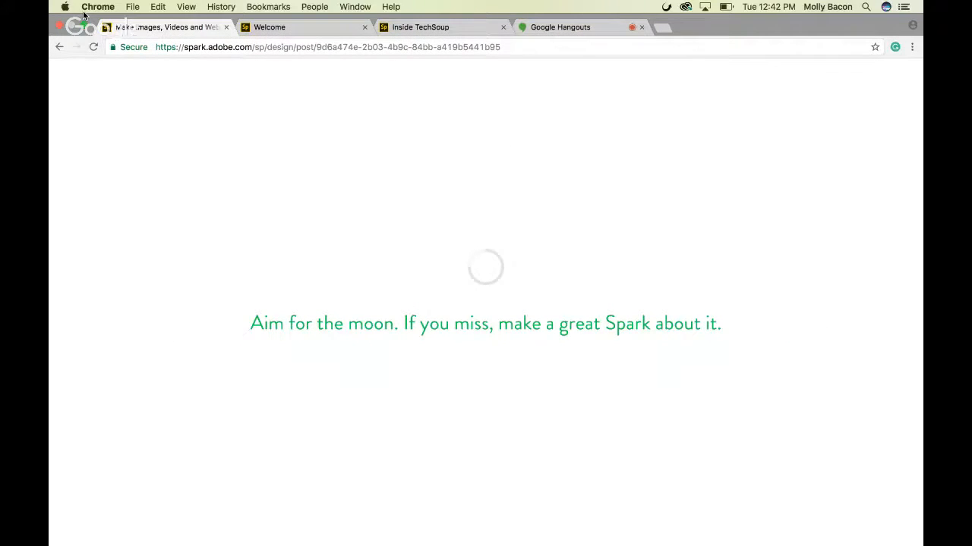
{"action": "left_click", "coordinate": [83, 25]}
{"action": "left_click", "coordinate": [355, 47]}
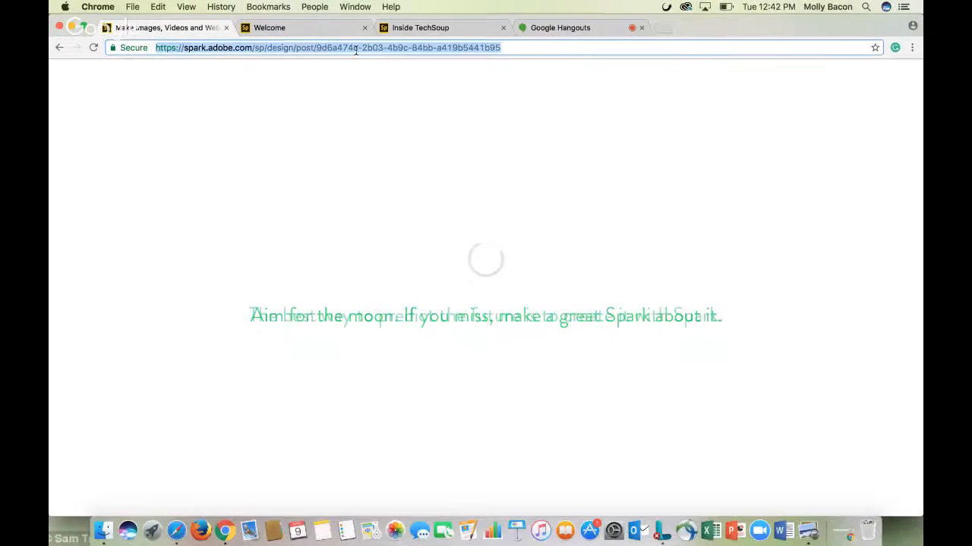
{"action": "key", "text": "Return"}
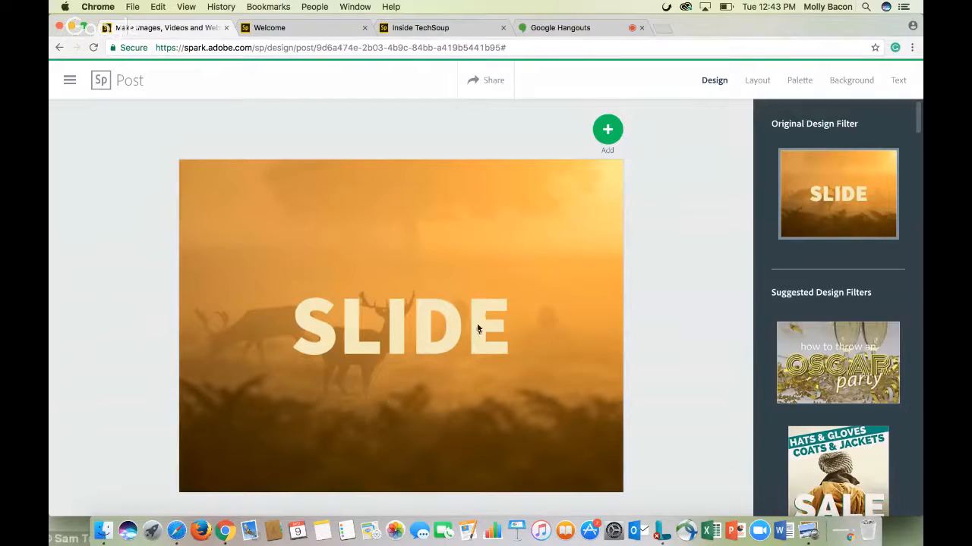
Select the SLIDE text and the background image in turn to view their editing options
{"action": "left_click", "coordinate": [448, 335]}
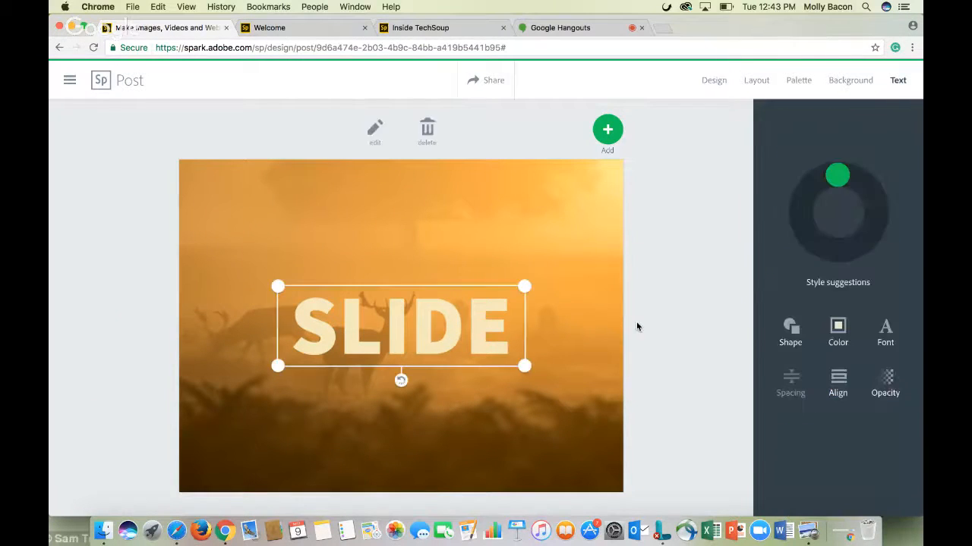
{"action": "left_click", "coordinate": [427, 325]}
{"action": "left_click", "coordinate": [481, 349]}
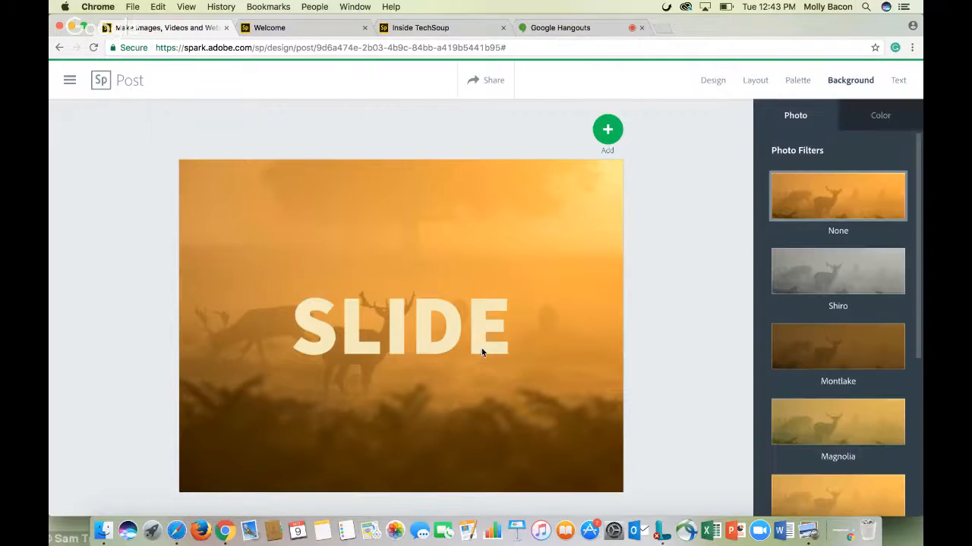
{"action": "left_click", "coordinate": [480, 342]}
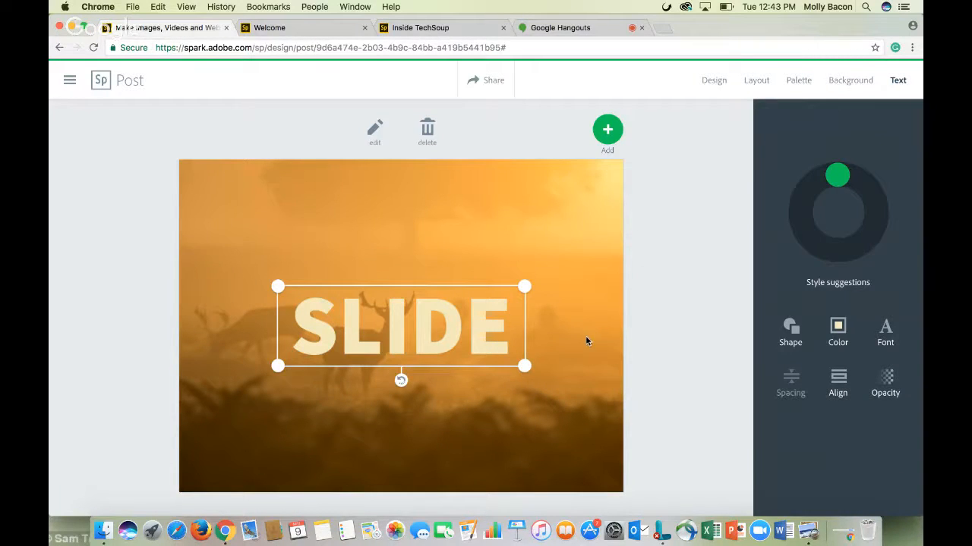
Try the Oscar party and Sale suggested design filters on the post
{"action": "left_click", "coordinate": [712, 81]}
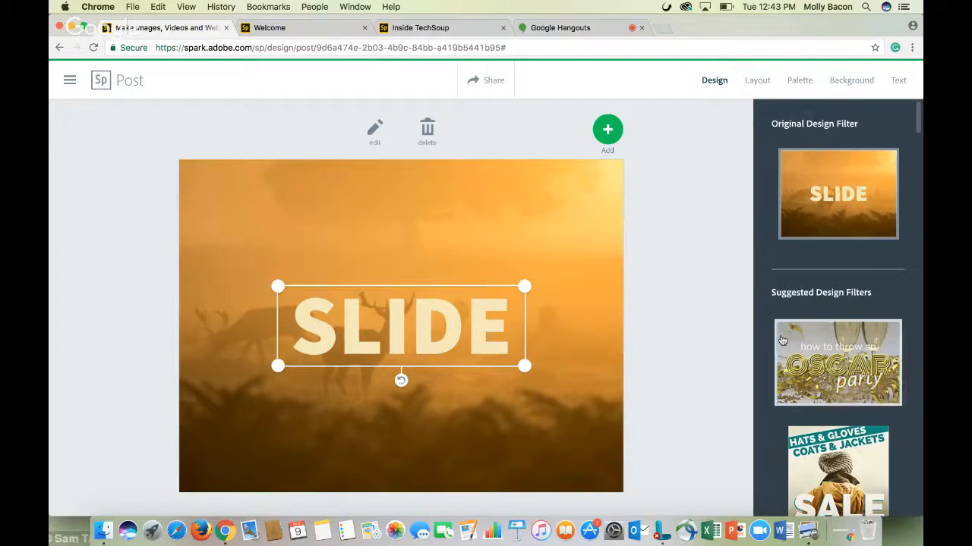
{"action": "scroll", "coordinate": [782, 340], "scroll_direction": "down", "scroll_amount": 1}
{"action": "scroll", "coordinate": [782, 340], "scroll_direction": "down", "scroll_amount": 1}
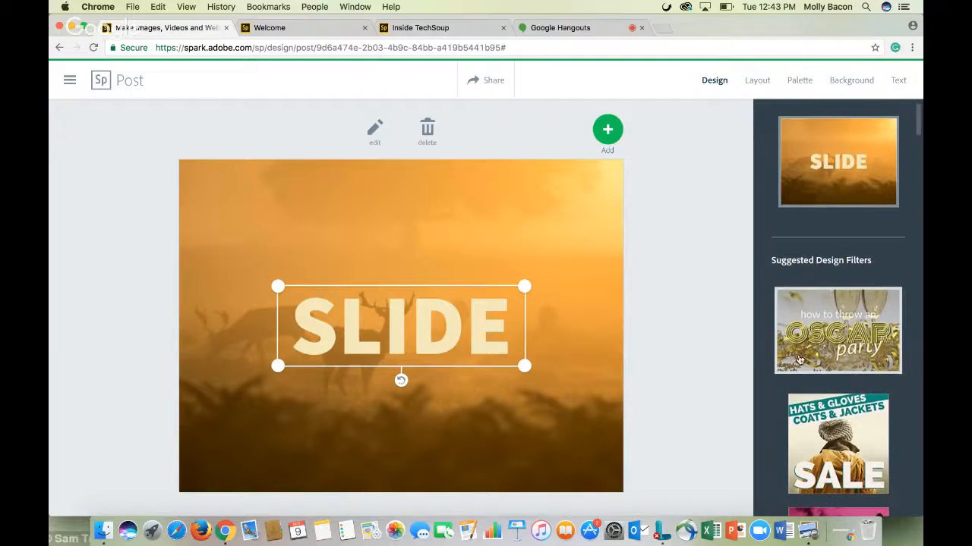
{"action": "scroll", "coordinate": [798, 360], "scroll_direction": "down", "scroll_amount": 2}
{"action": "left_click", "coordinate": [808, 323]}
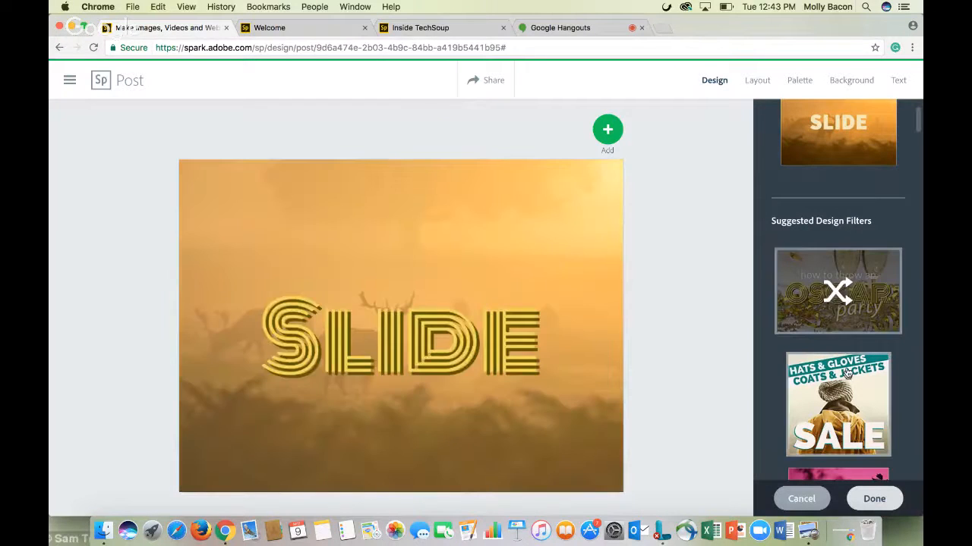
{"action": "left_click", "coordinate": [846, 376]}
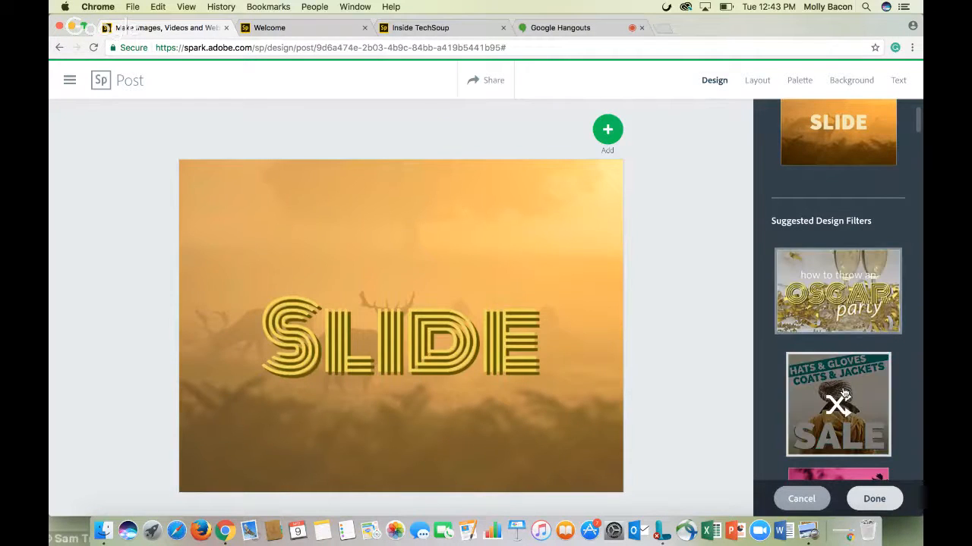
Apply the Special Giveaway design filter to the post, after briefly trying the Resume Workshop filter
{"action": "scroll", "coordinate": [844, 393], "scroll_direction": "down", "scroll_amount": 4}
{"action": "left_click", "coordinate": [841, 425]}
{"action": "scroll", "coordinate": [841, 417], "scroll_direction": "down", "scroll_amount": 4}
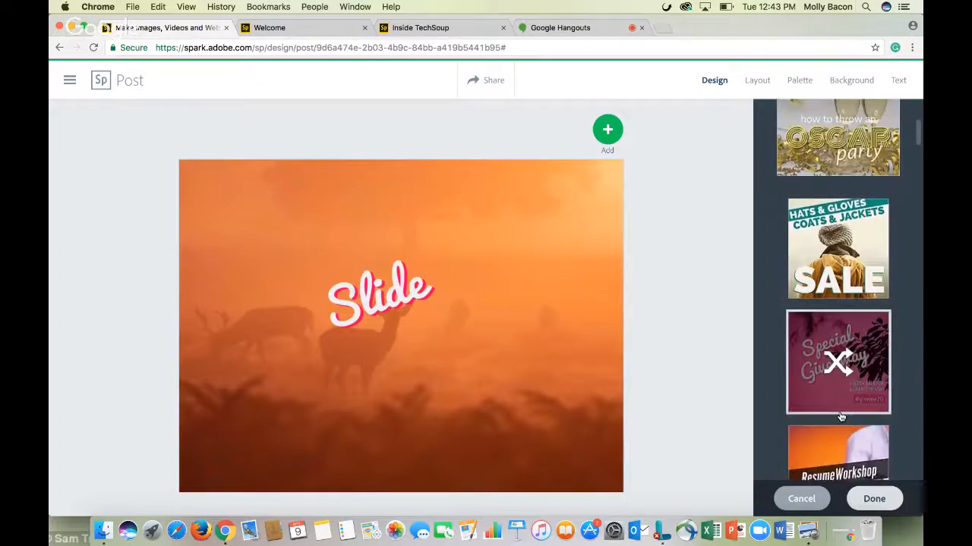
{"action": "scroll", "coordinate": [841, 417], "scroll_direction": "down", "scroll_amount": 2}
{"action": "left_click", "coordinate": [841, 389]}
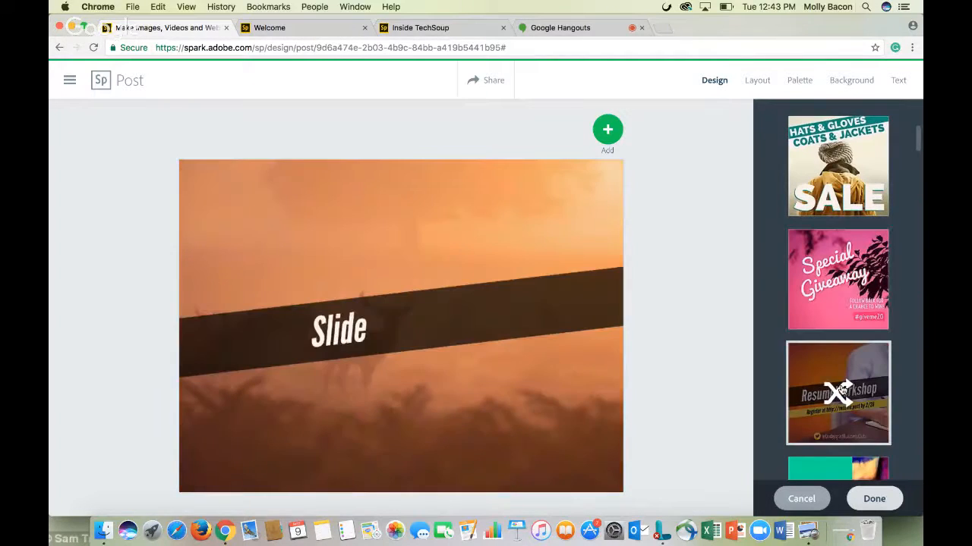
{"action": "scroll", "coordinate": [841, 391], "scroll_direction": "down", "scroll_amount": 1}
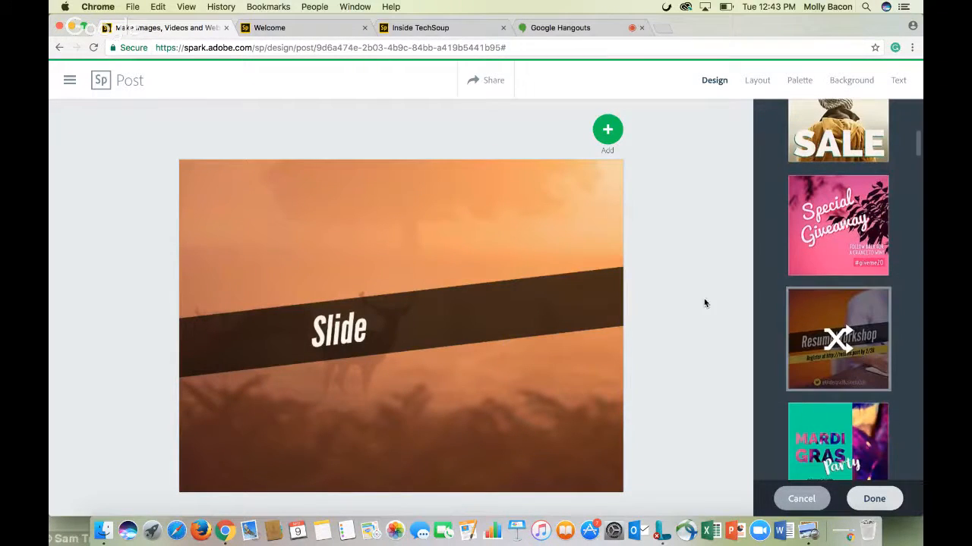
{"action": "left_click", "coordinate": [828, 228]}
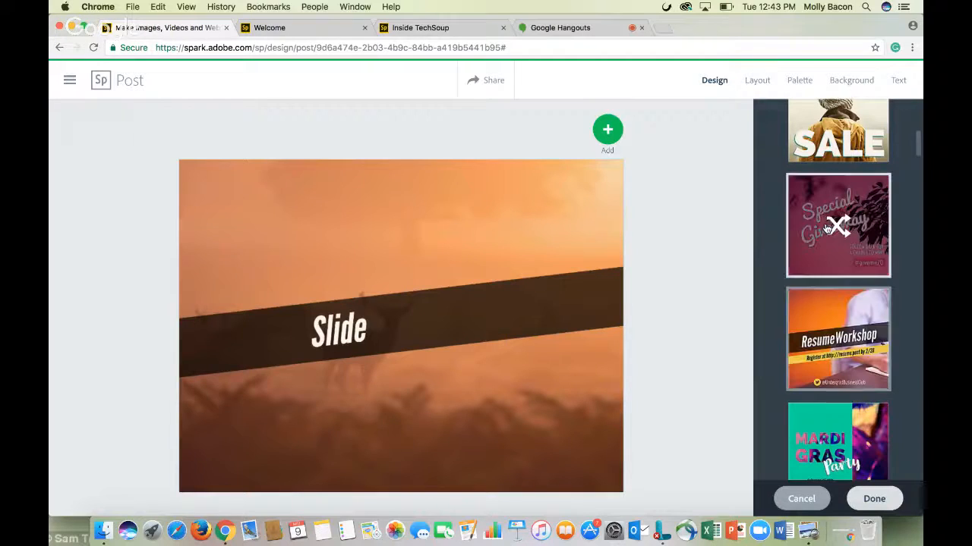
Try the Margin slider and the Banner layouts on the post
{"action": "left_click", "coordinate": [759, 81]}
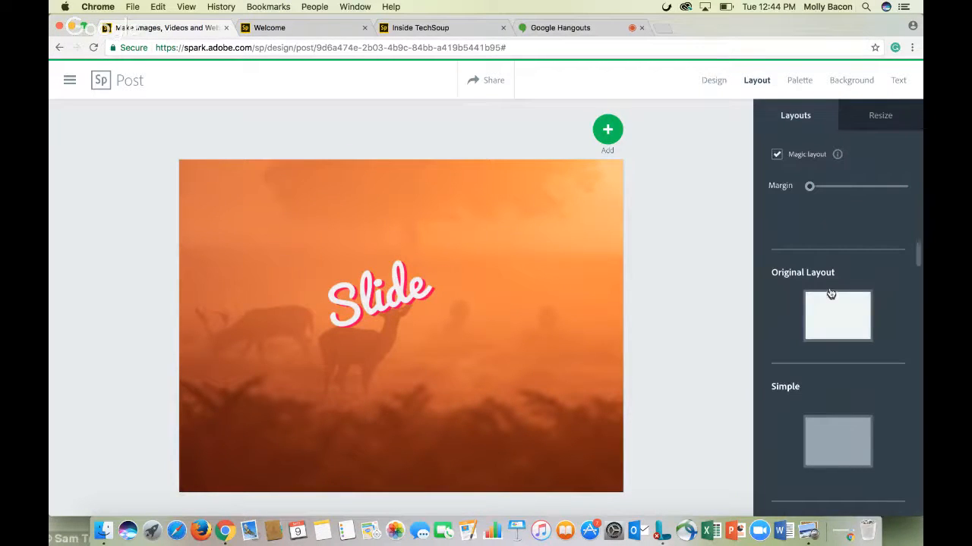
{"action": "left_click_drag", "start_coordinate": [809, 188], "coordinate": [782, 189]}
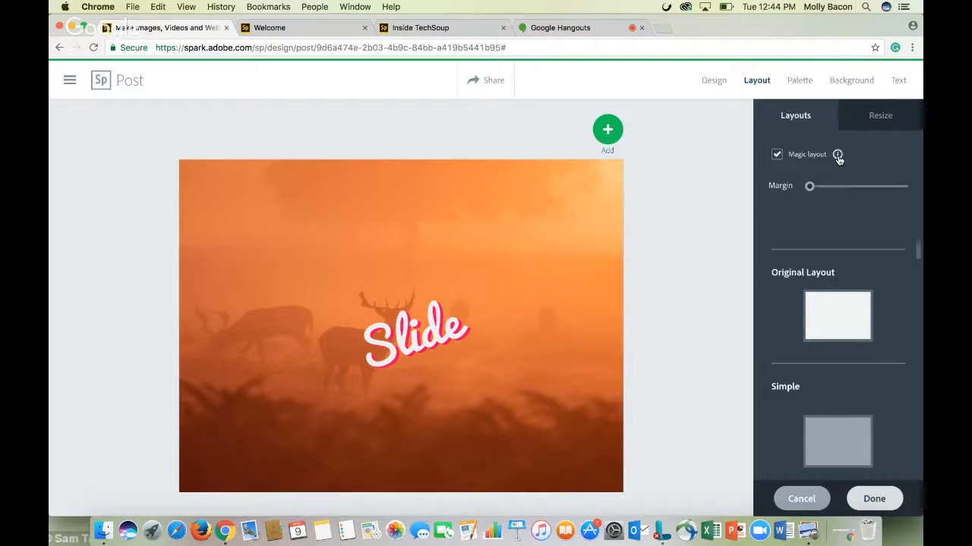
{"action": "scroll", "coordinate": [835, 306], "scroll_direction": "down", "scroll_amount": 2}
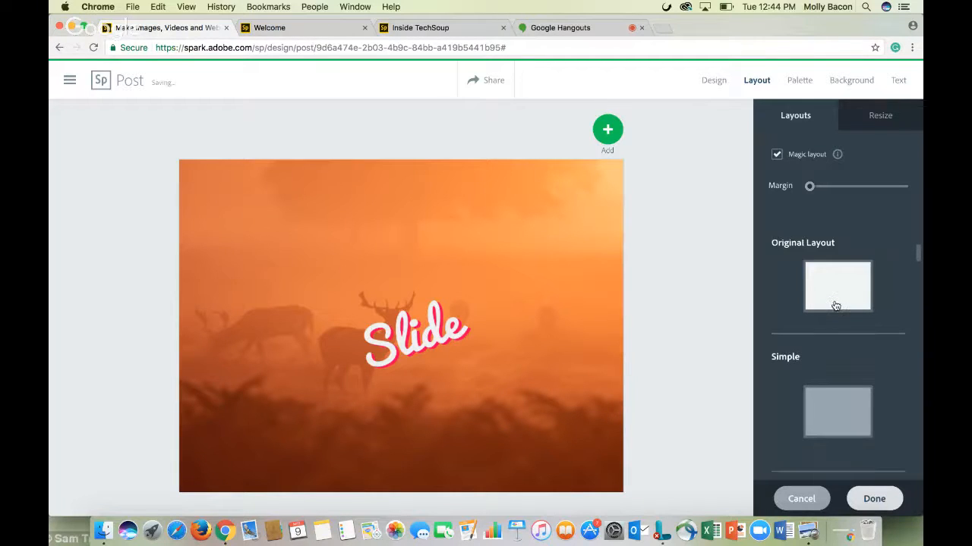
{"action": "scroll", "coordinate": [831, 389], "scroll_direction": "down", "scroll_amount": 4}
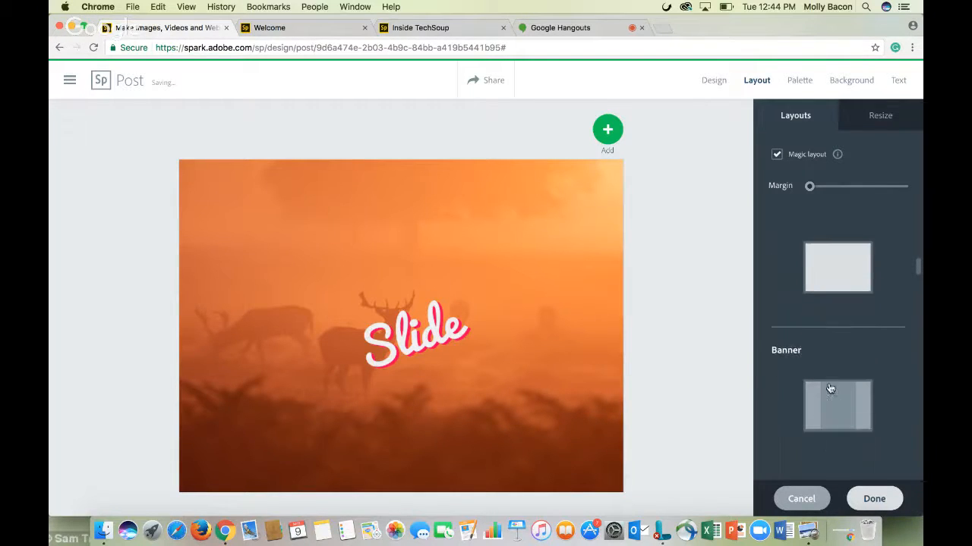
{"action": "left_click", "coordinate": [834, 407]}
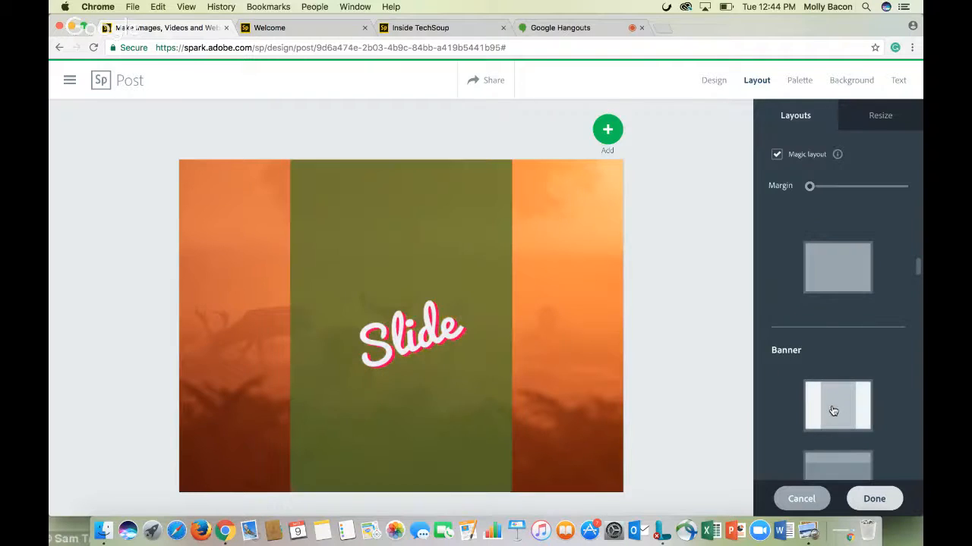
{"action": "scroll", "coordinate": [832, 410], "scroll_direction": "down", "scroll_amount": 2}
{"action": "left_click", "coordinate": [832, 410]}
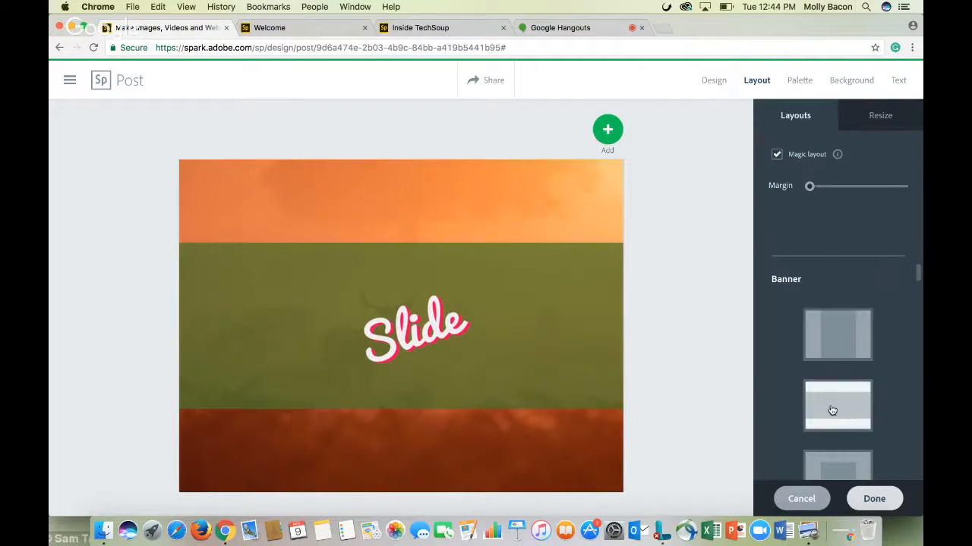
{"action": "scroll", "coordinate": [832, 410], "scroll_direction": "down", "scroll_amount": 2}
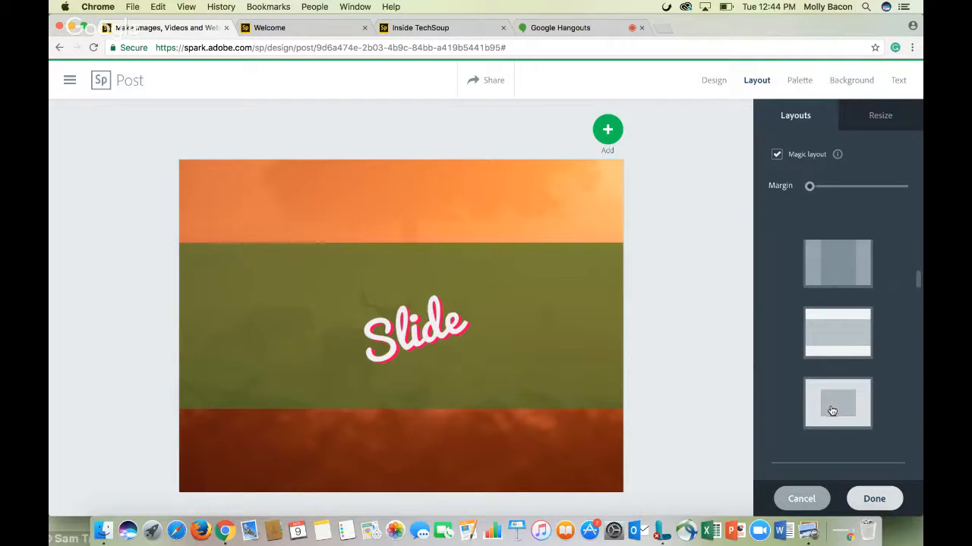
{"action": "left_click", "coordinate": [832, 410]}
Try grid layouts and apply the one with a narrow left column holding the text
{"action": "scroll", "coordinate": [832, 411], "scroll_direction": "down", "scroll_amount": 1}
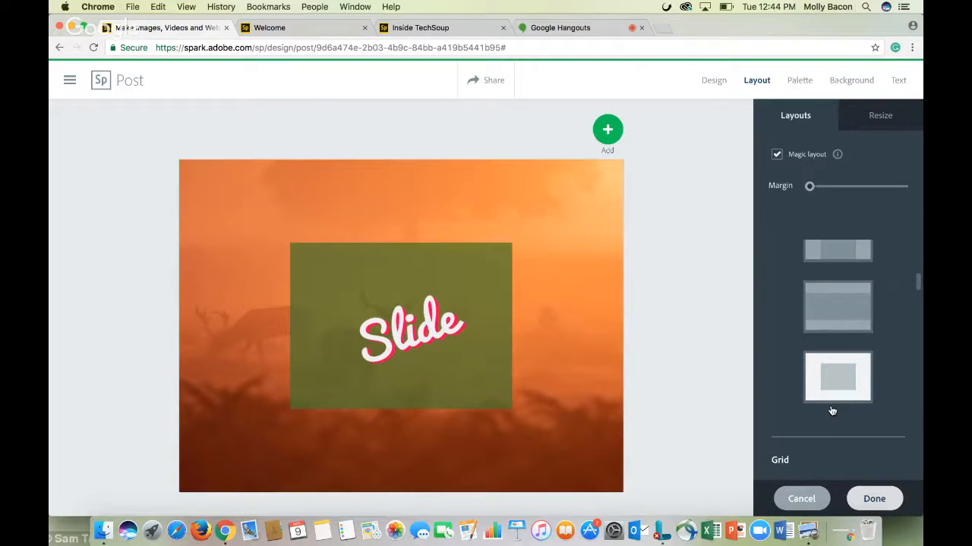
{"action": "scroll", "coordinate": [832, 410], "scroll_direction": "down", "scroll_amount": 3}
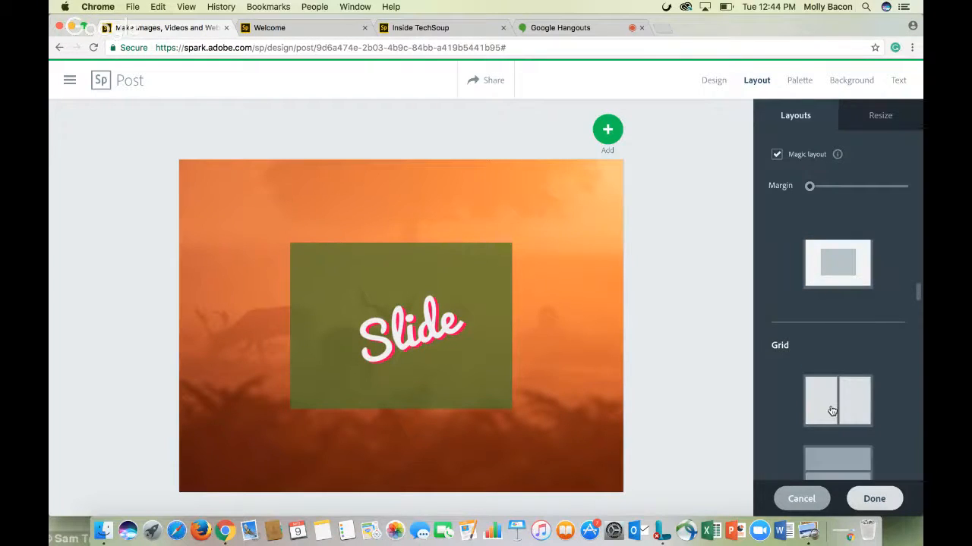
{"action": "left_click", "coordinate": [831, 411]}
{"action": "scroll", "coordinate": [831, 417], "scroll_direction": "down", "scroll_amount": 1}
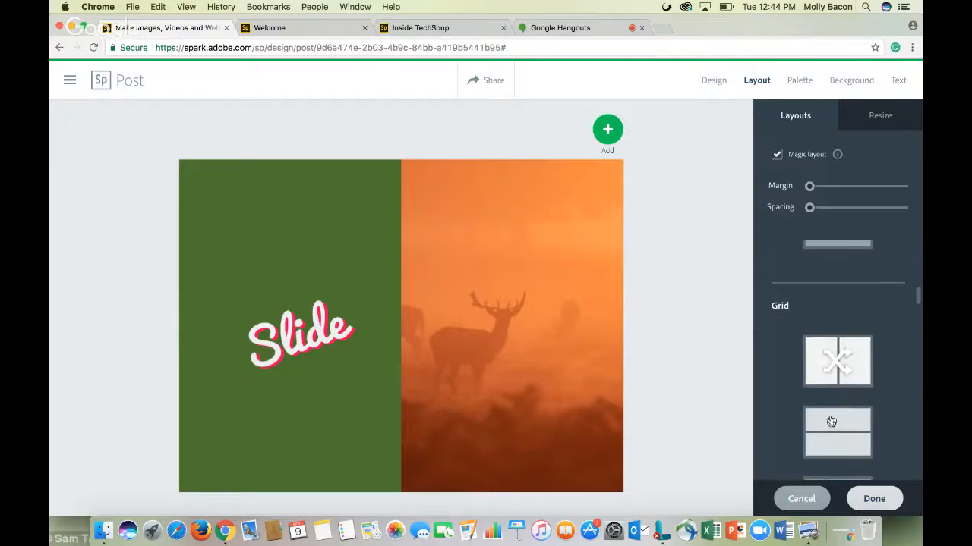
{"action": "left_click", "coordinate": [828, 437]}
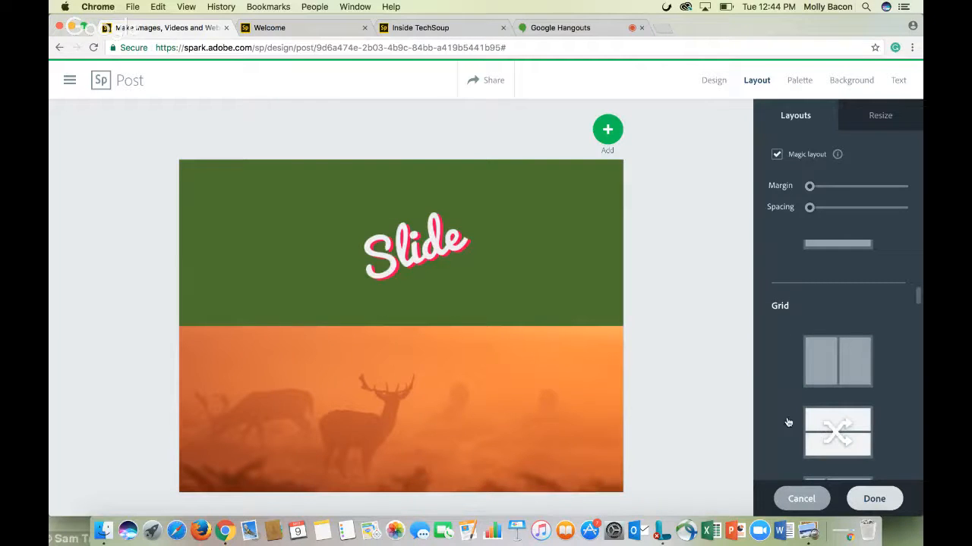
{"action": "scroll", "coordinate": [863, 406], "scroll_direction": "down", "scroll_amount": 3}
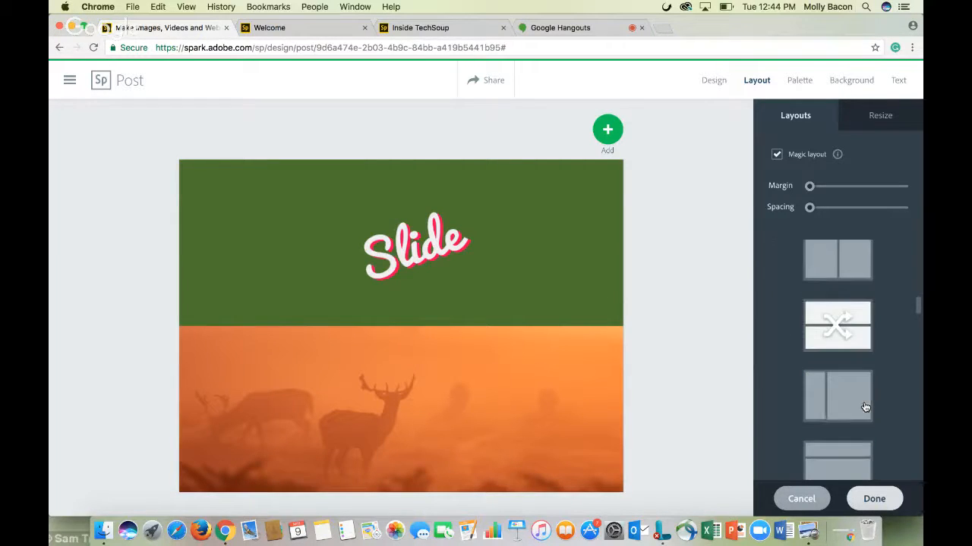
{"action": "left_click", "coordinate": [865, 404]}
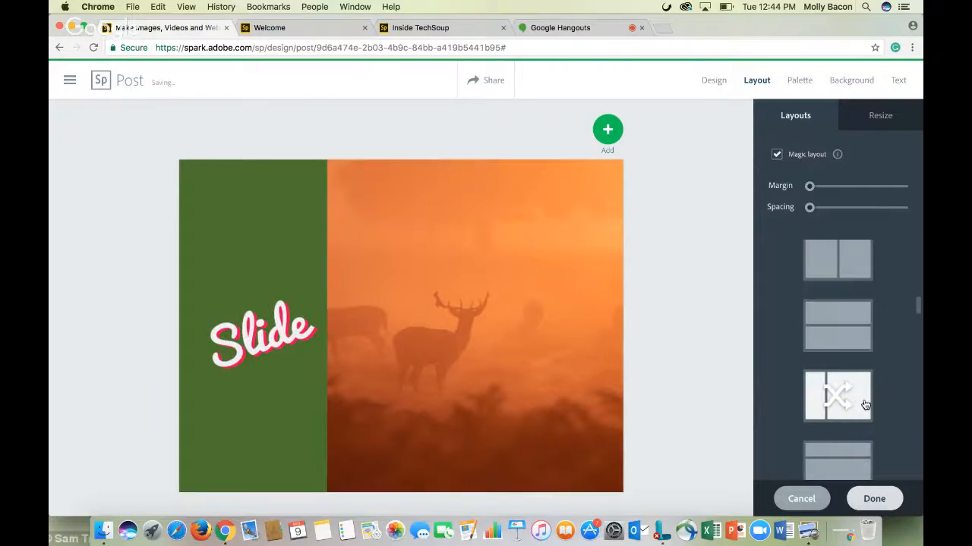
Resize the post to the Instagram format
{"action": "scroll", "coordinate": [864, 404], "scroll_direction": "up", "scroll_amount": 5}
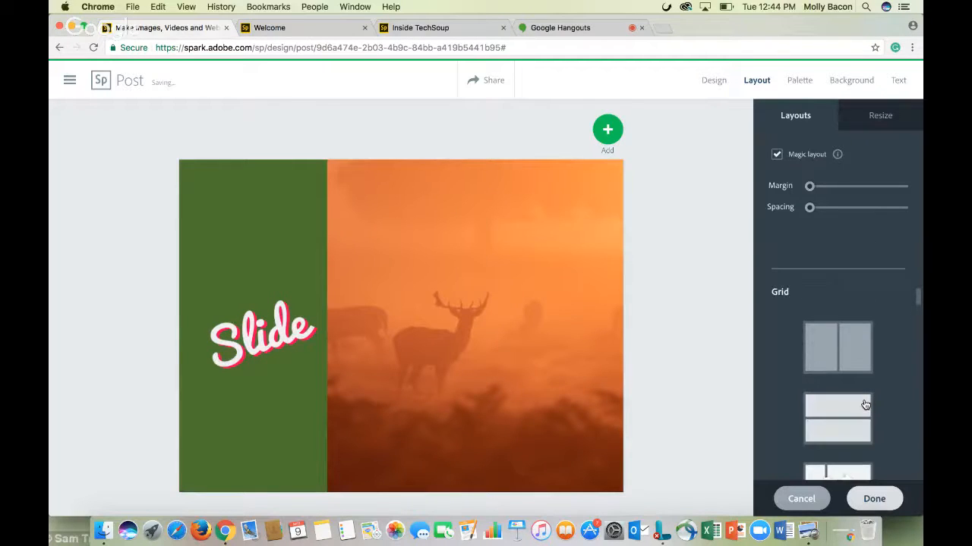
{"action": "left_click", "coordinate": [874, 122]}
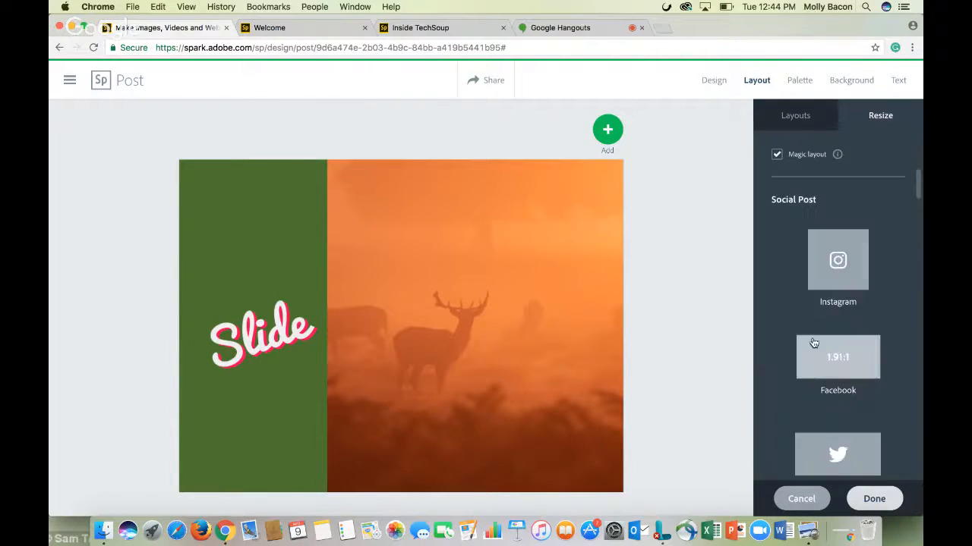
{"action": "left_click", "coordinate": [840, 273]}
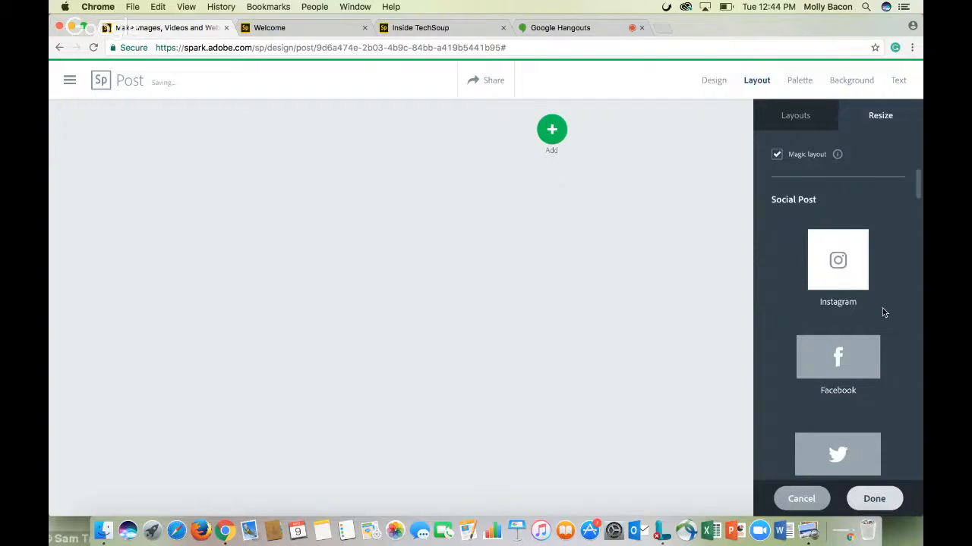
Browse the remaining resize presets, then open the color palette options
{"action": "scroll", "coordinate": [812, 326], "scroll_direction": "down", "scroll_amount": 5}
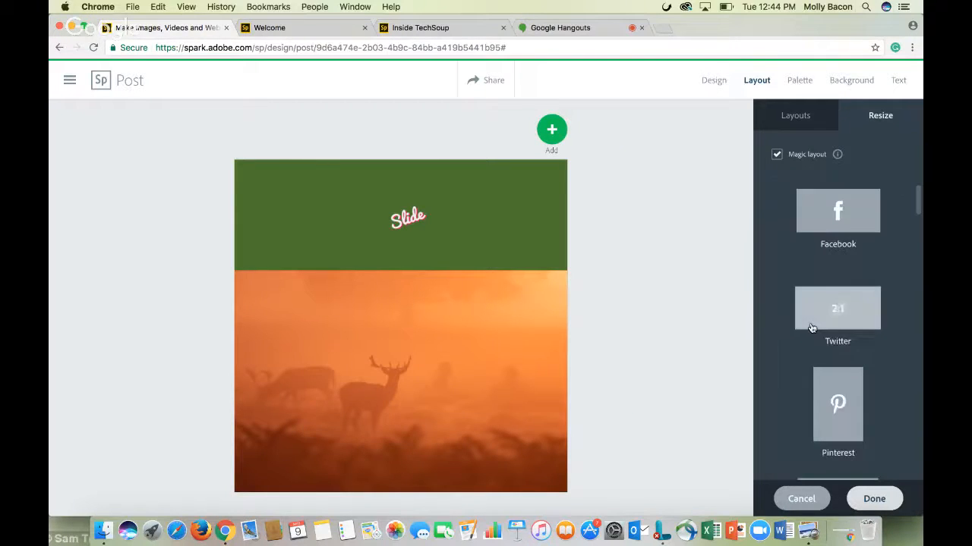
{"action": "scroll", "coordinate": [811, 328], "scroll_direction": "down", "scroll_amount": 4}
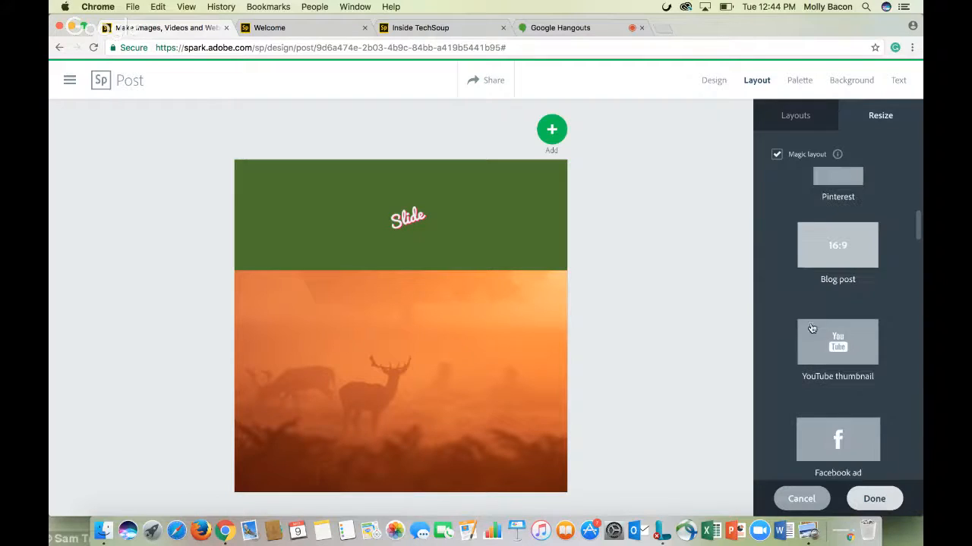
{"action": "scroll", "coordinate": [812, 328], "scroll_direction": "down", "scroll_amount": 3}
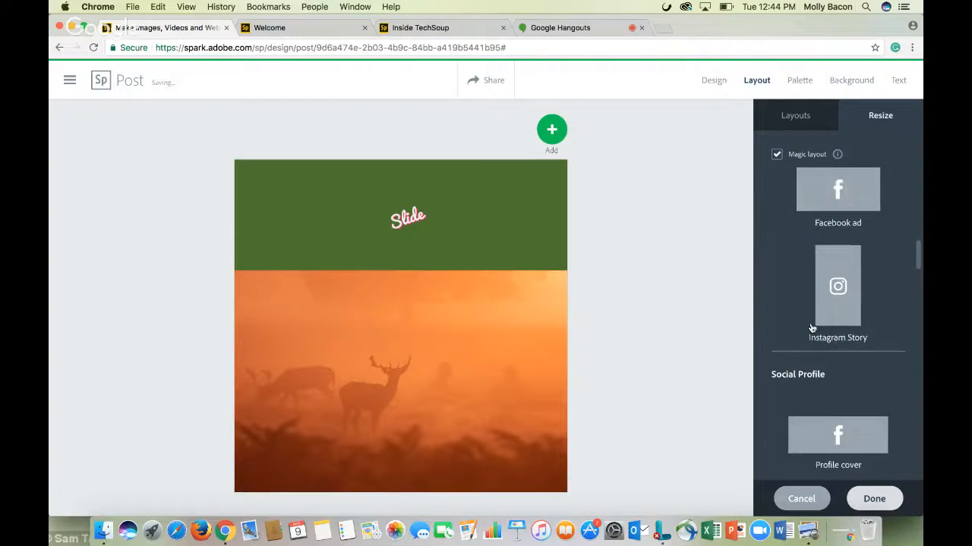
{"action": "left_click", "coordinate": [808, 85]}
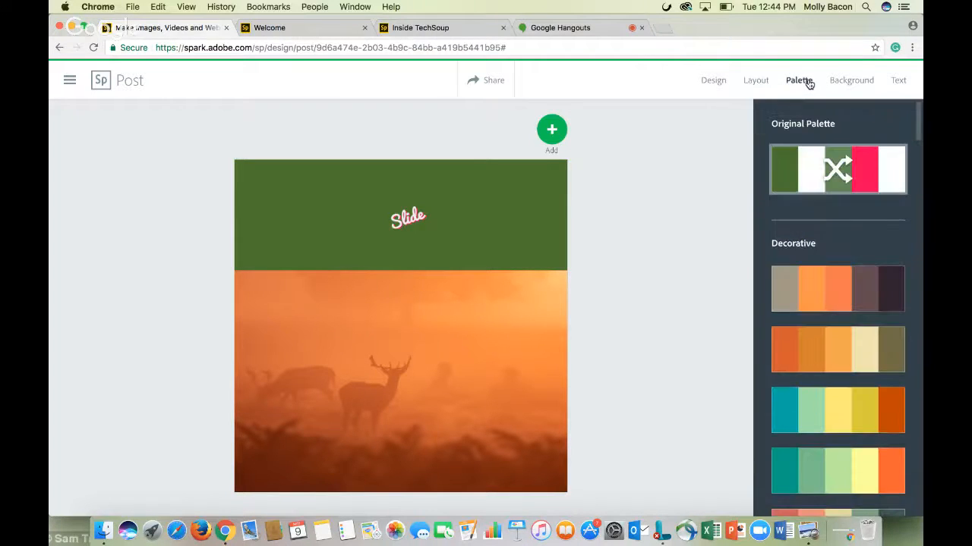
Shuffle the Original Palette's colors repeatedly to try different color arrangements on the post
{"action": "left_click", "coordinate": [402, 217]}
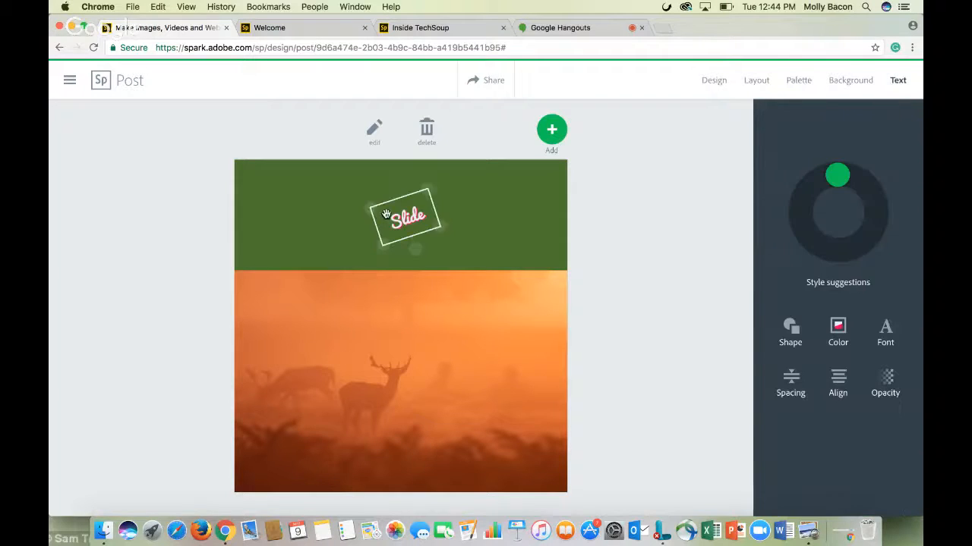
{"action": "left_click", "coordinate": [531, 226]}
{"action": "left_click", "coordinate": [799, 115]}
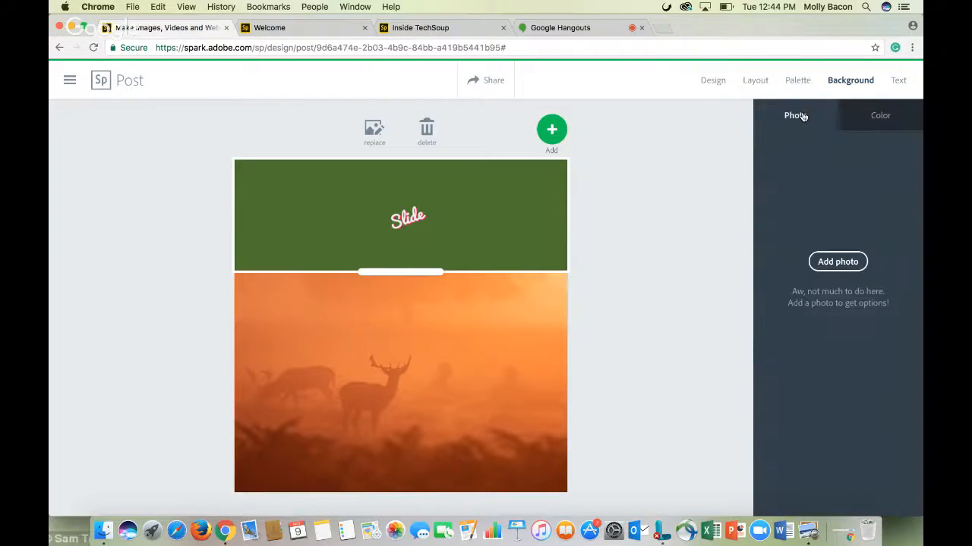
{"action": "left_click", "coordinate": [798, 91]}
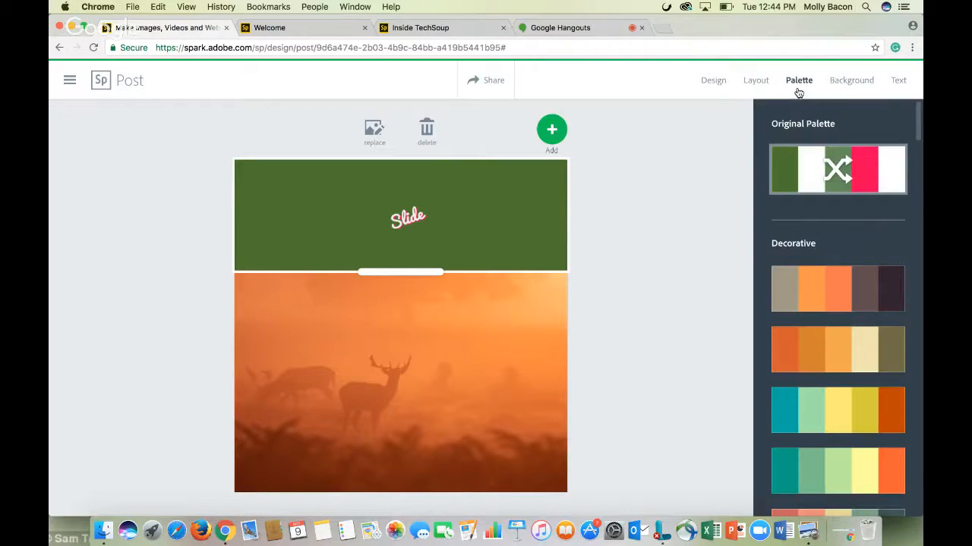
{"action": "left_click", "coordinate": [786, 179]}
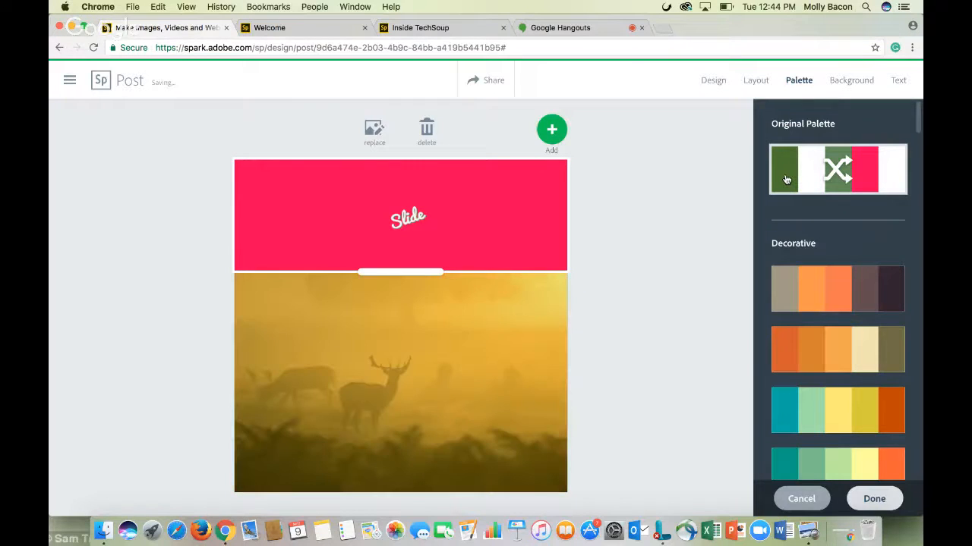
{"action": "left_click", "coordinate": [809, 179]}
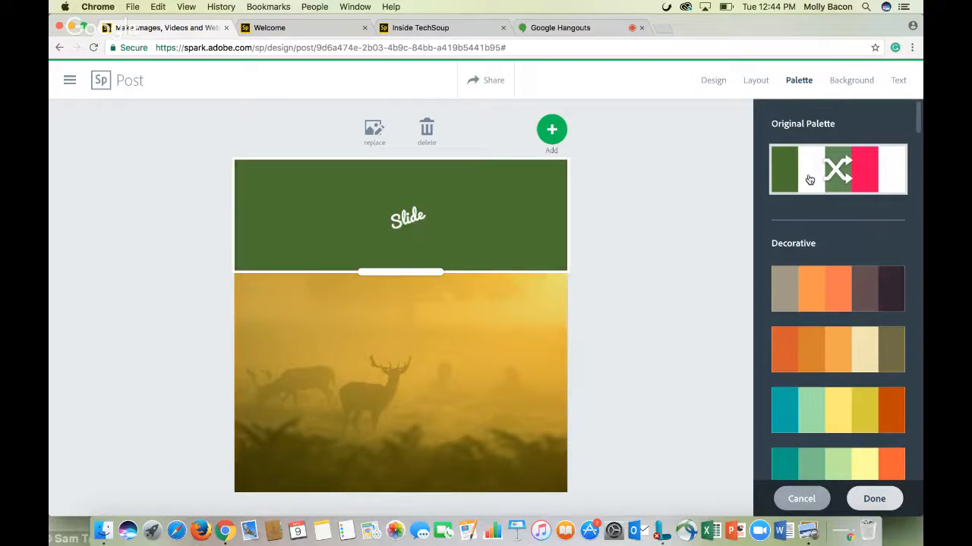
{"action": "left_click", "coordinate": [839, 180]}
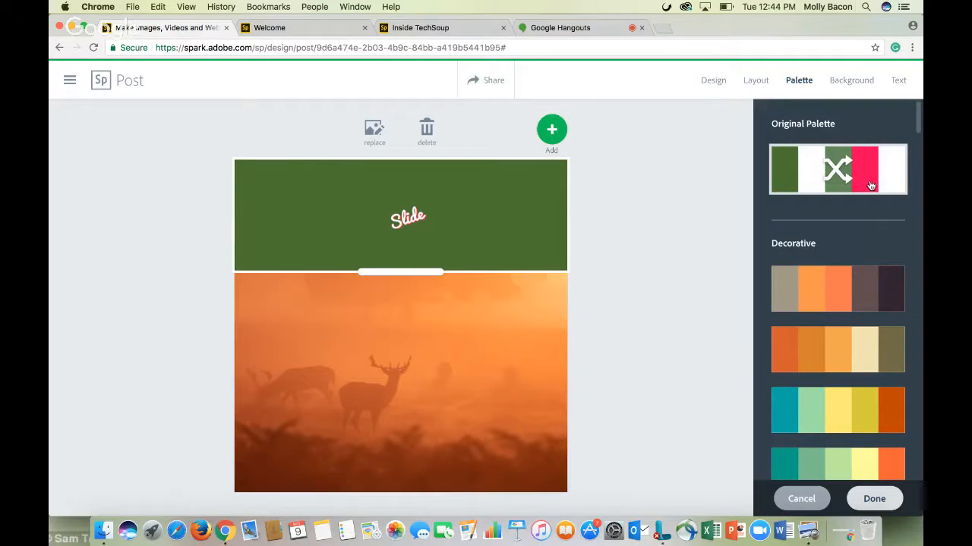
{"action": "left_click", "coordinate": [869, 185]}
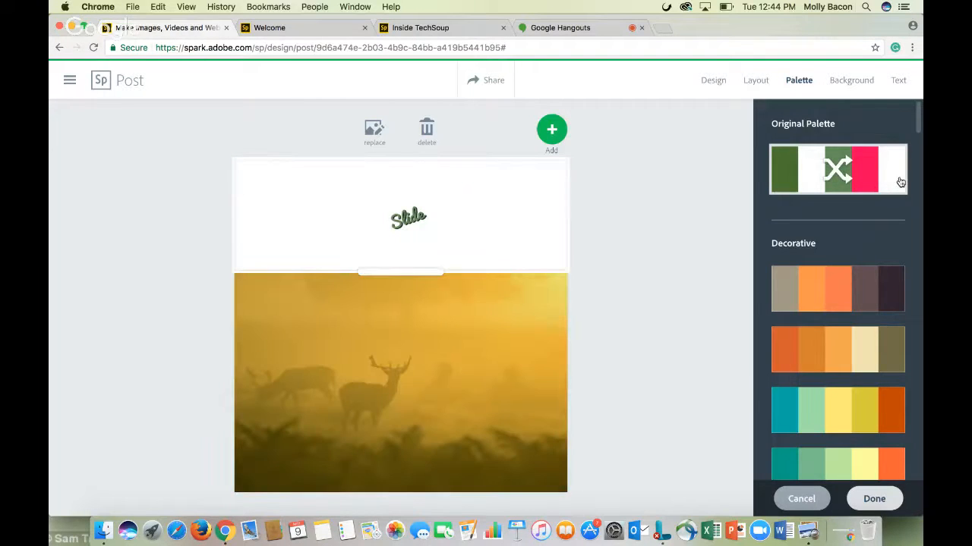
{"action": "left_click", "coordinate": [898, 183]}
{"action": "left_click", "coordinate": [814, 168]}
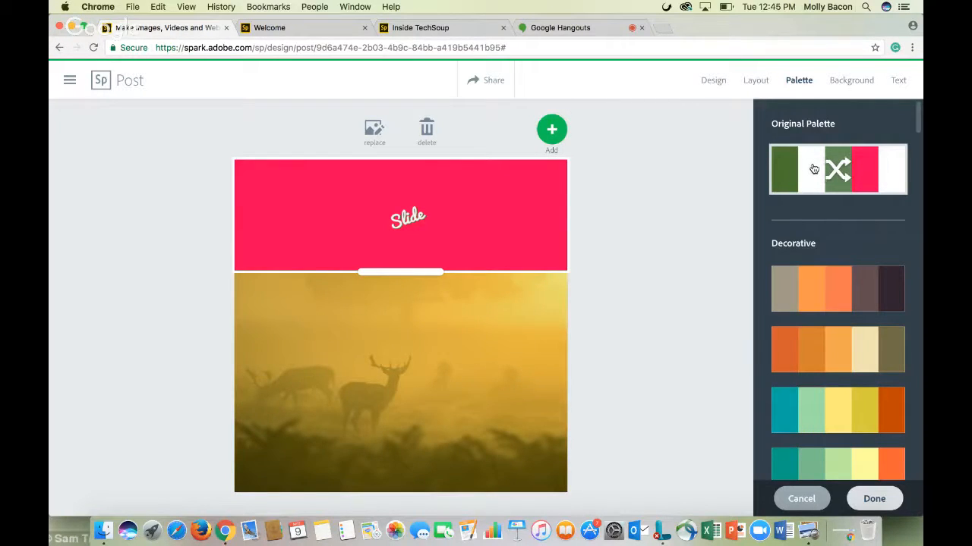
{"action": "left_click", "coordinate": [814, 169]}
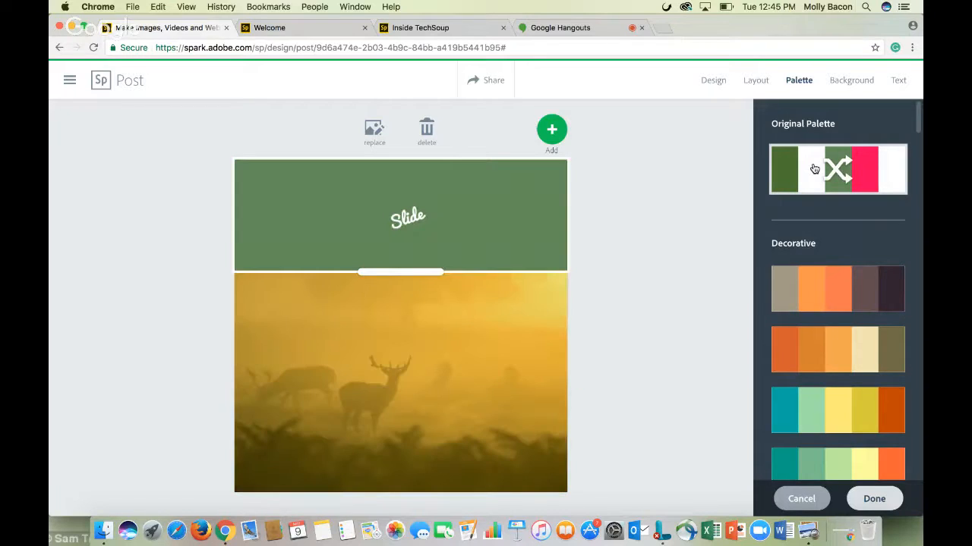
{"action": "left_click", "coordinate": [814, 169]}
{"action": "left_click", "coordinate": [814, 170]}
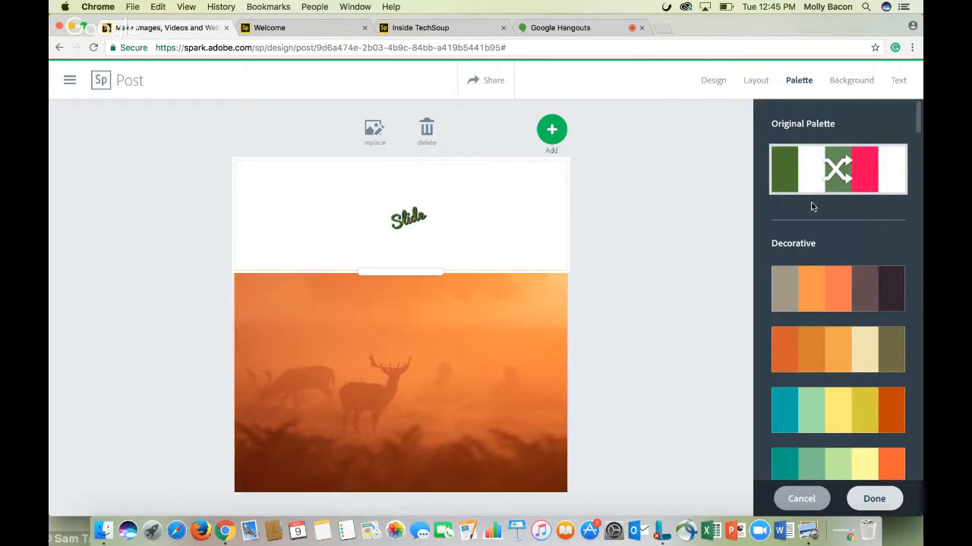
Try the Decorative palettes, apply the teal, mint, yellow and orange one, and browse the remaining palettes
{"action": "left_click", "coordinate": [790, 284]}
{"action": "left_click", "coordinate": [817, 364]}
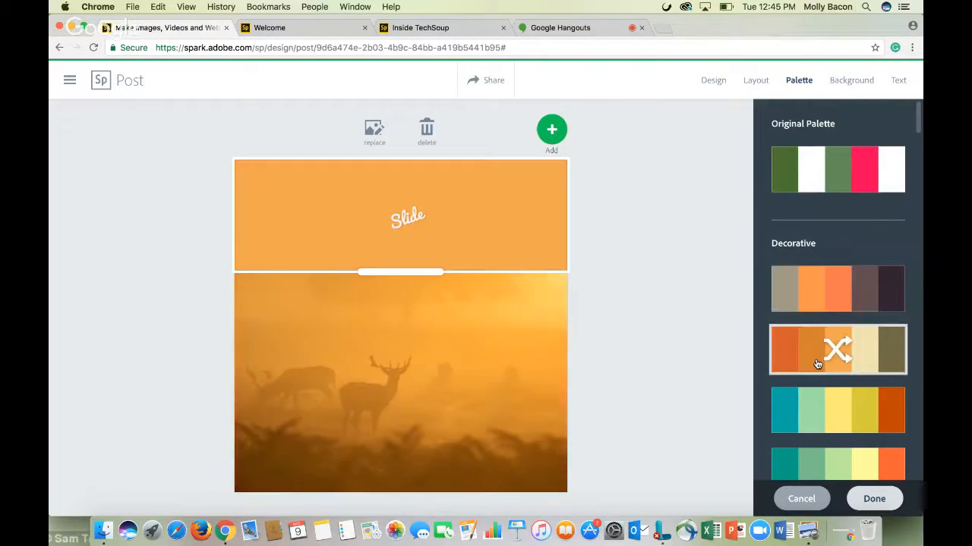
{"action": "left_click", "coordinate": [813, 423]}
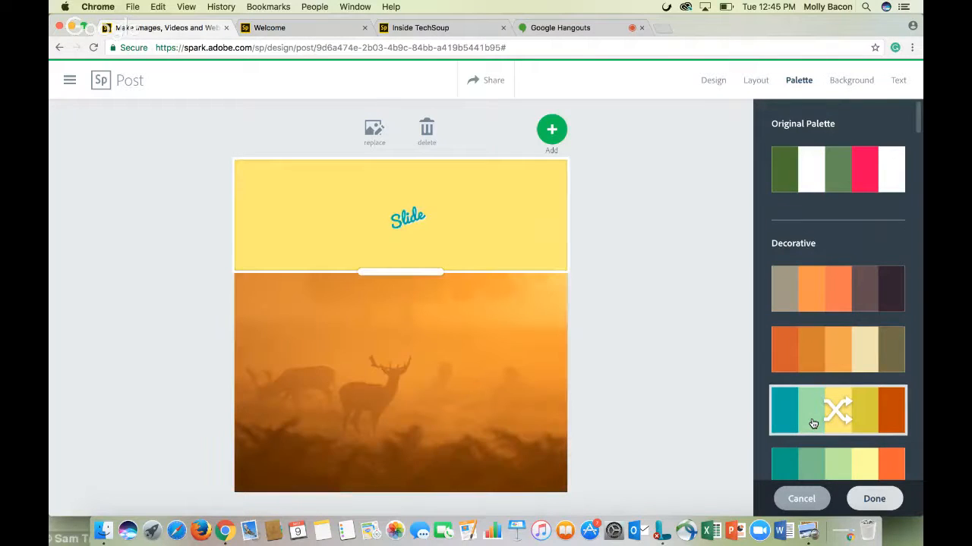
{"action": "scroll", "coordinate": [793, 327], "scroll_direction": "down", "scroll_amount": 1}
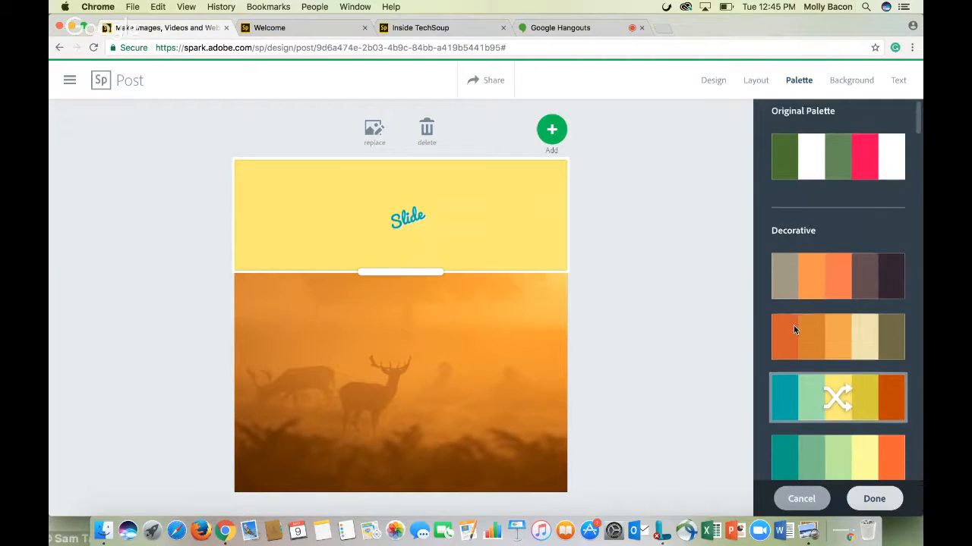
{"action": "scroll", "coordinate": [793, 330], "scroll_direction": "down", "scroll_amount": 5}
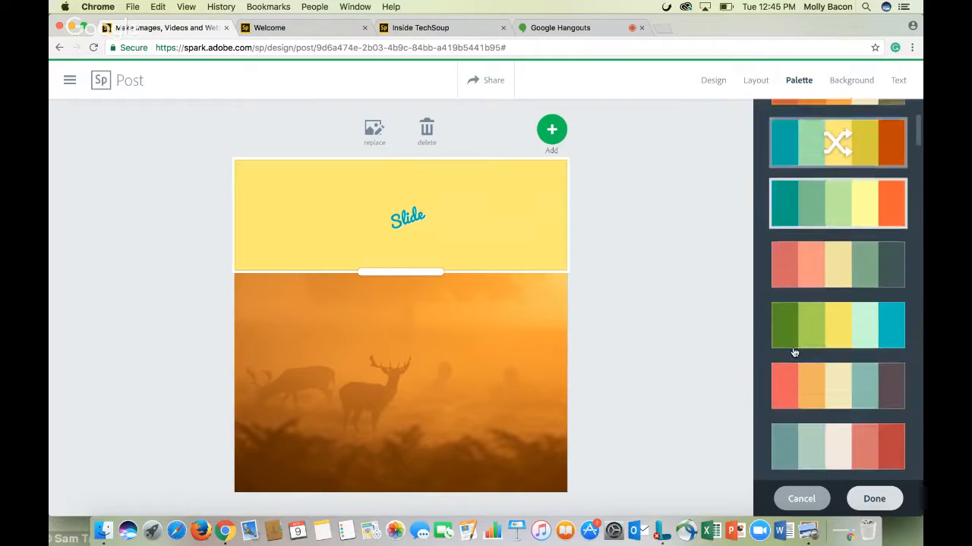
{"action": "scroll", "coordinate": [793, 352], "scroll_direction": "down", "scroll_amount": 8}
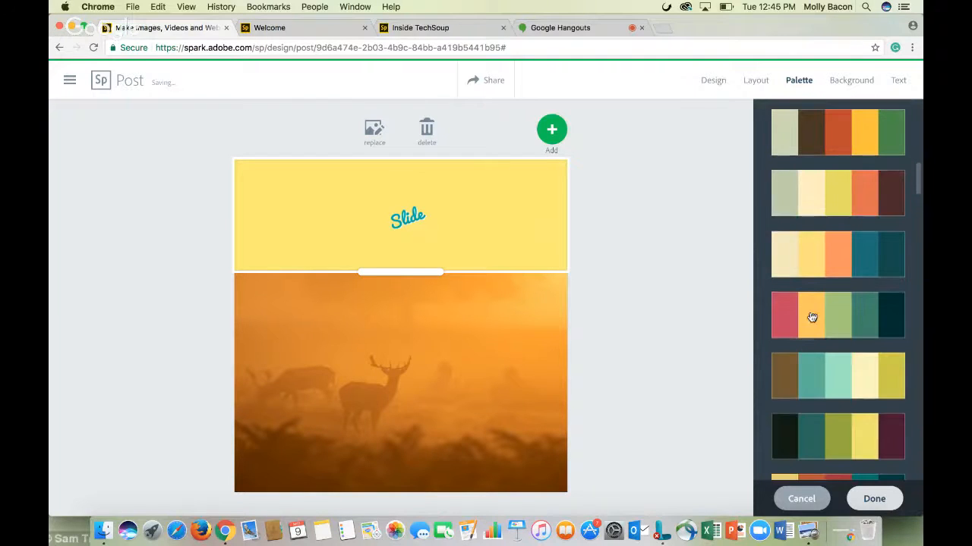
{"action": "scroll", "coordinate": [827, 316], "scroll_direction": "up", "scroll_amount": 5}
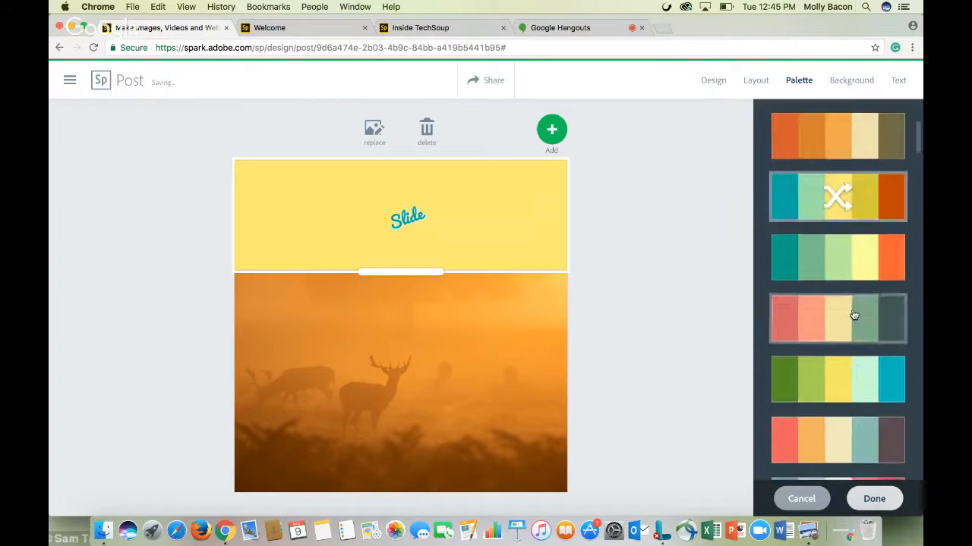
{"action": "scroll", "coordinate": [853, 315], "scroll_direction": "up", "scroll_amount": 4}
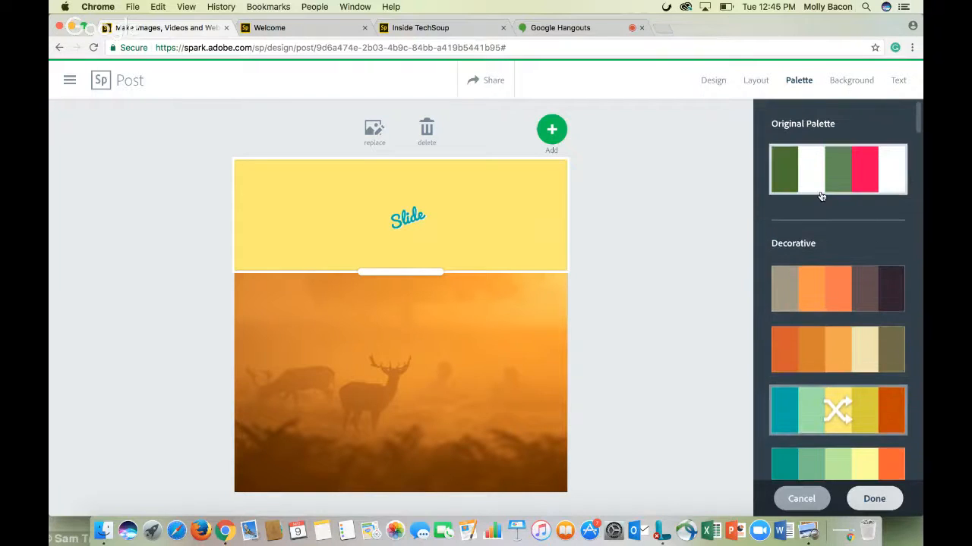
Apply the Shiro photo filter to the deer background photo
{"action": "left_click", "coordinate": [401, 218]}
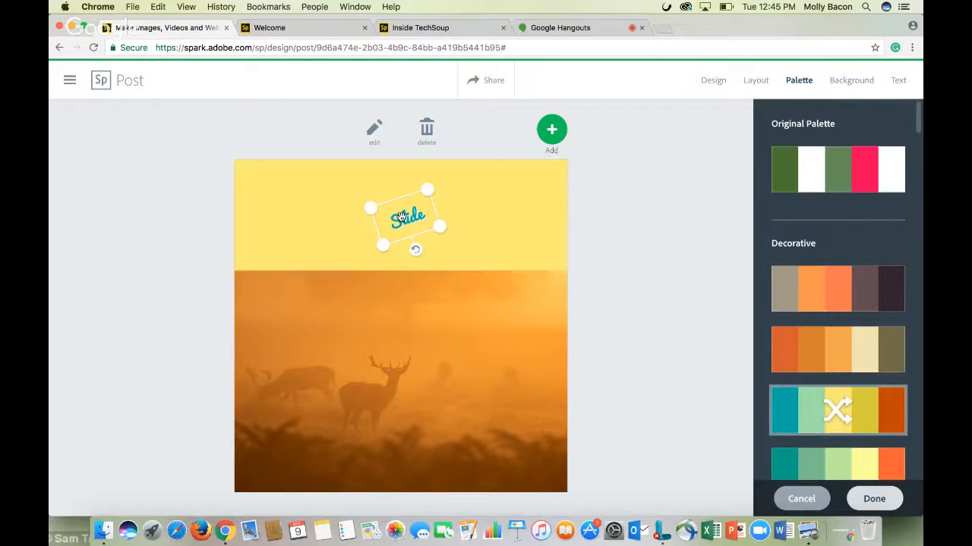
{"action": "left_click", "coordinate": [853, 82]}
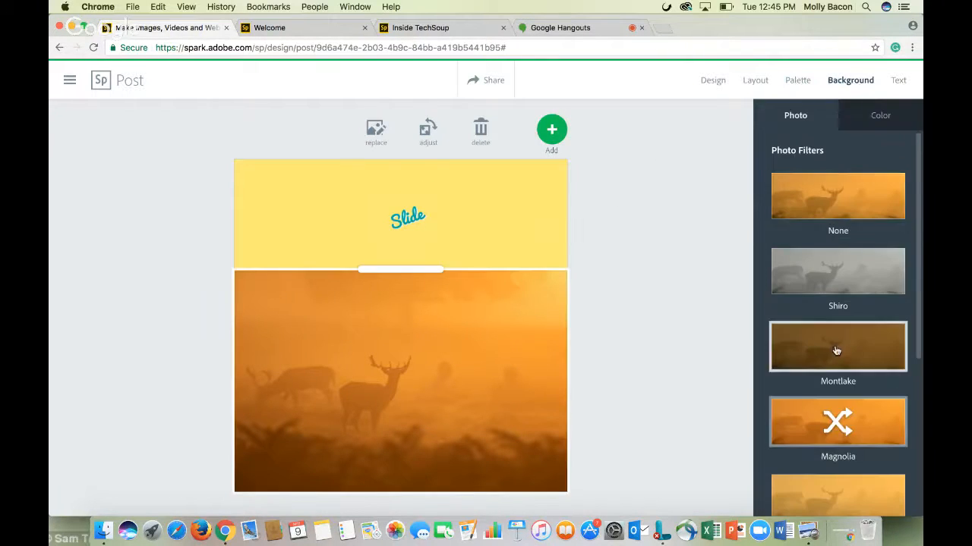
{"action": "scroll", "coordinate": [836, 350], "scroll_direction": "down", "scroll_amount": 3}
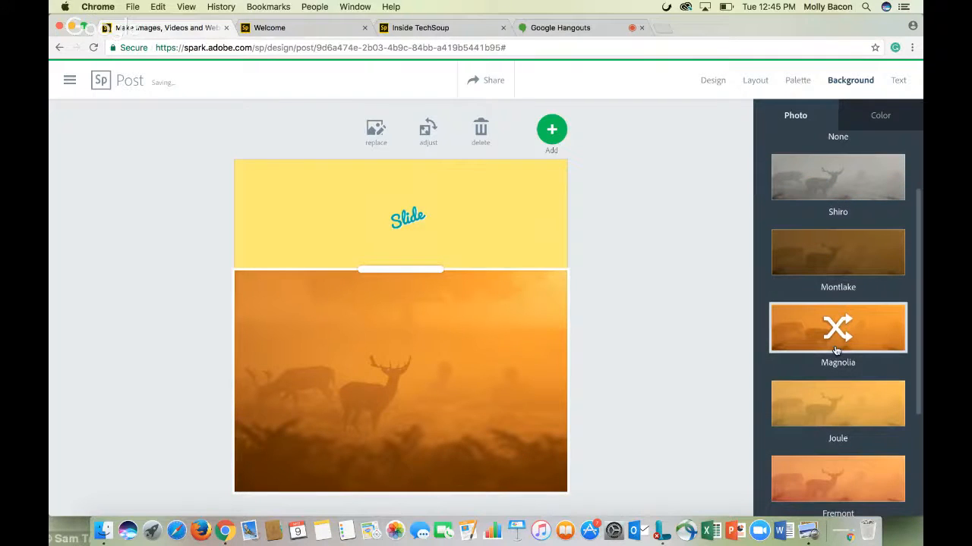
{"action": "left_click", "coordinate": [833, 185]}
{"action": "scroll", "coordinate": [834, 185], "scroll_direction": "up", "scroll_amount": 3}
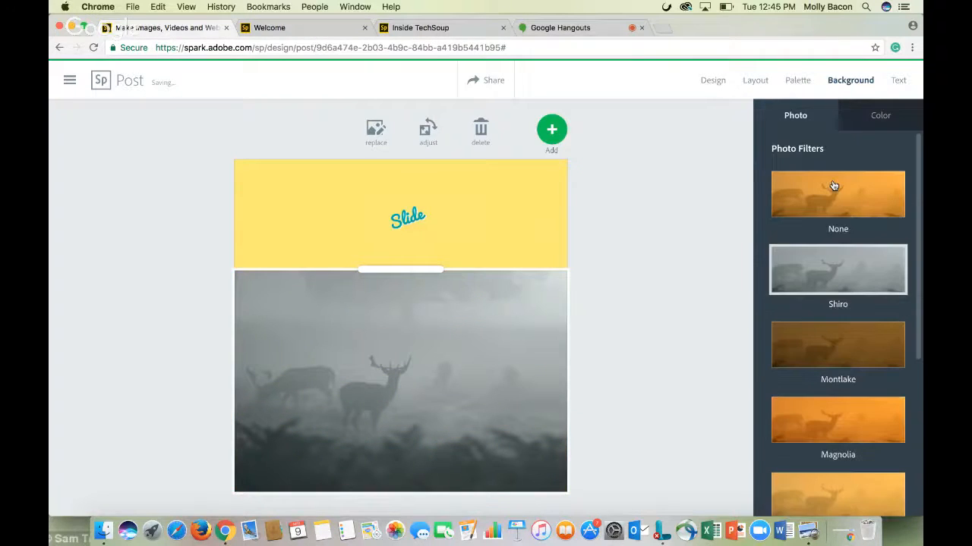
Replace the header block's background with an ocean sunset photo found by searching for ocean
{"action": "left_click", "coordinate": [868, 127]}
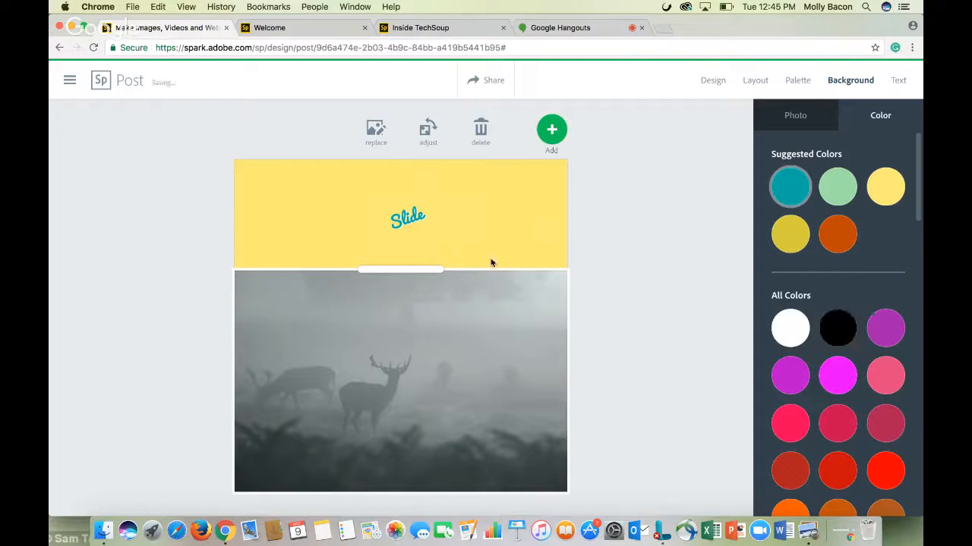
{"action": "left_click", "coordinate": [349, 199]}
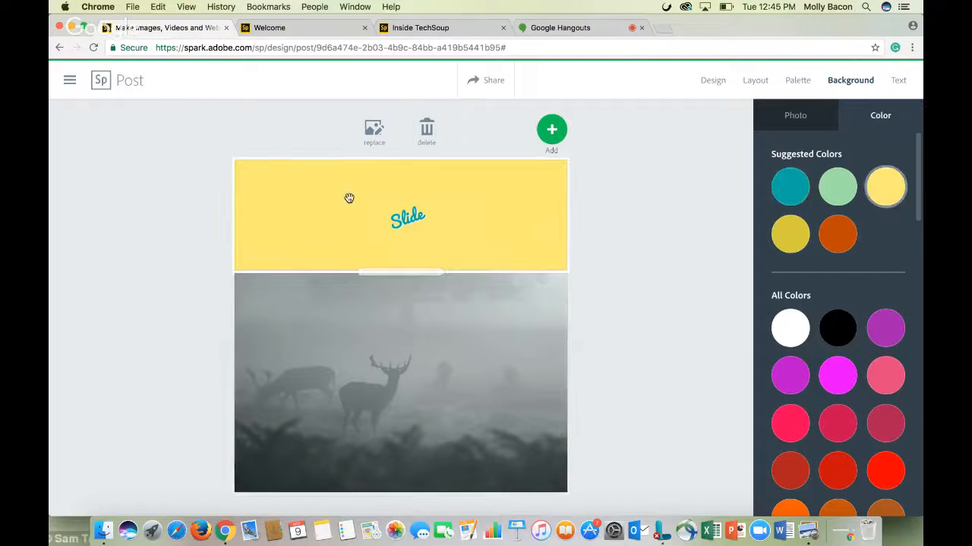
{"action": "left_click", "coordinate": [373, 135]}
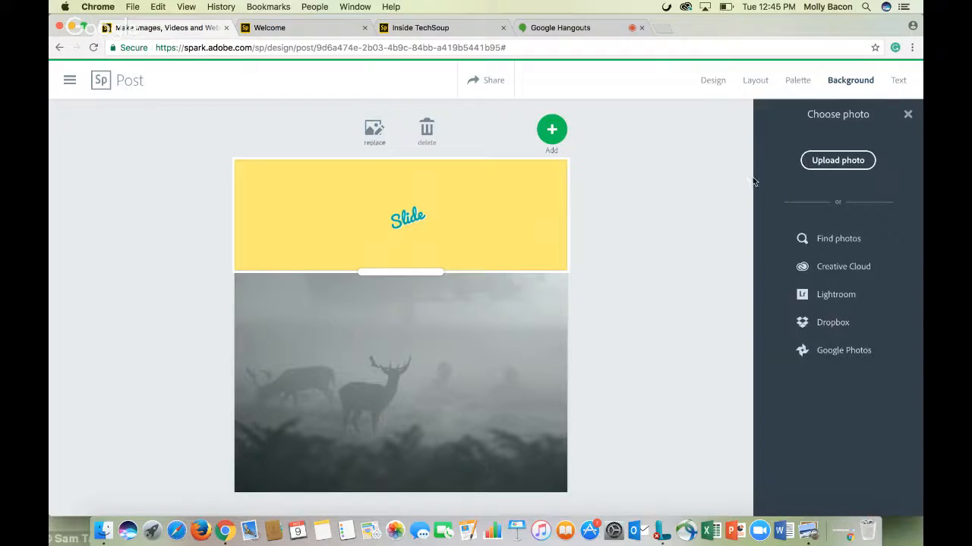
{"action": "left_click", "coordinate": [846, 237]}
{"action": "left_click", "coordinate": [836, 150]}
{"action": "type", "text": "ocean"}
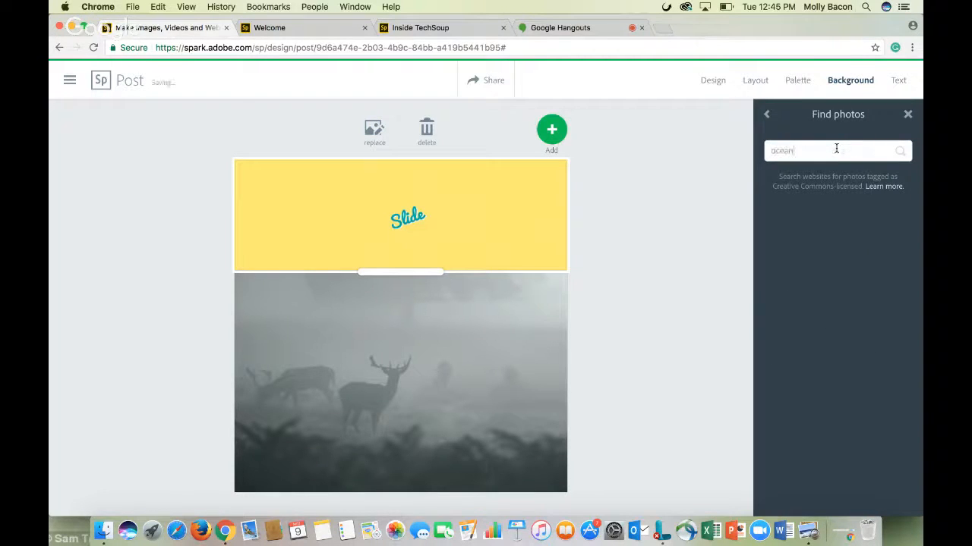
{"action": "key", "text": "Return"}
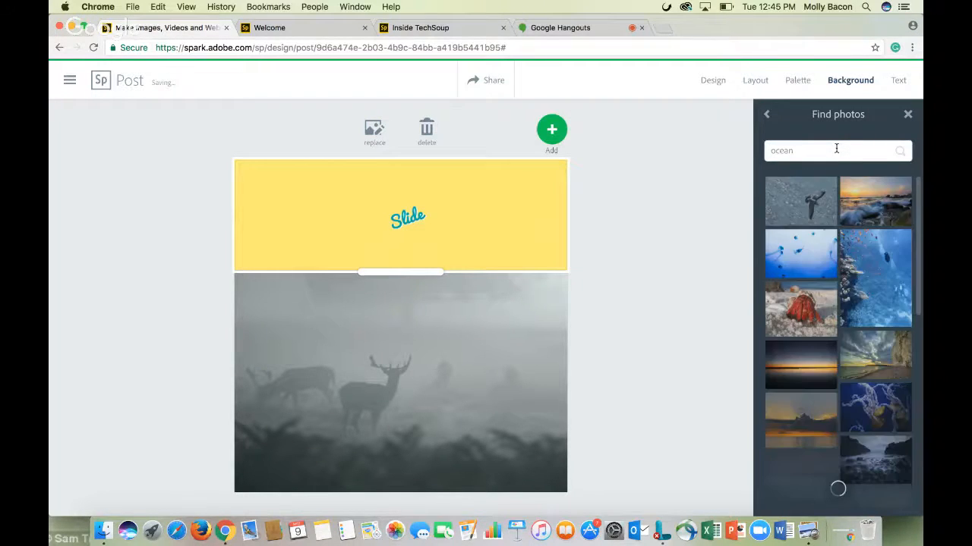
{"action": "left_click", "coordinate": [875, 201]}
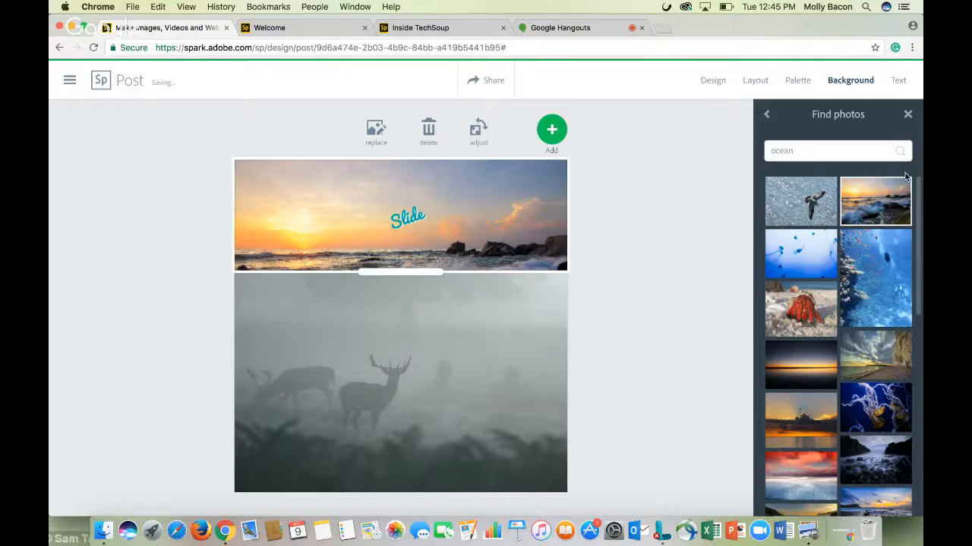
{"action": "left_click", "coordinate": [907, 114]}
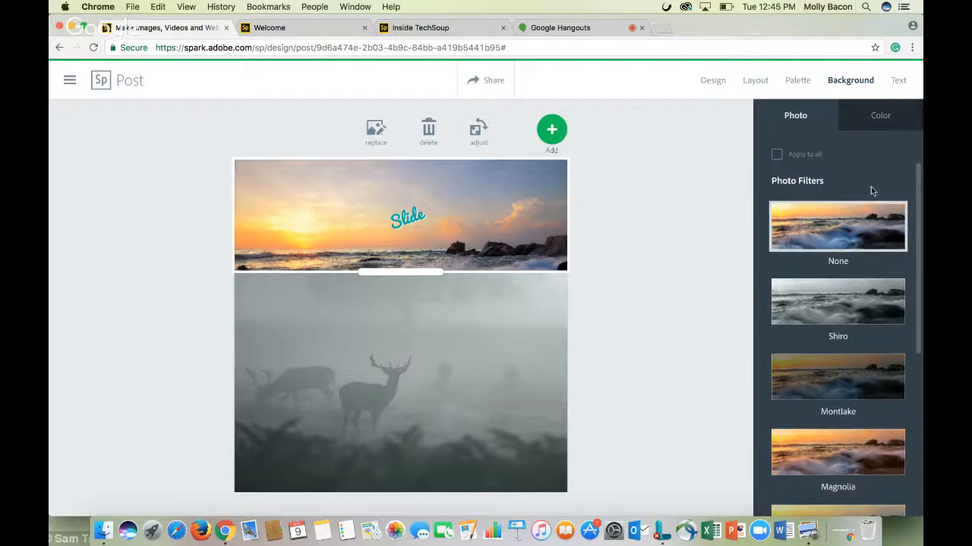
Enlarge, move and straighten the Slide title across the header and apply a plain bold style suggestion to it
{"action": "left_click", "coordinate": [899, 81]}
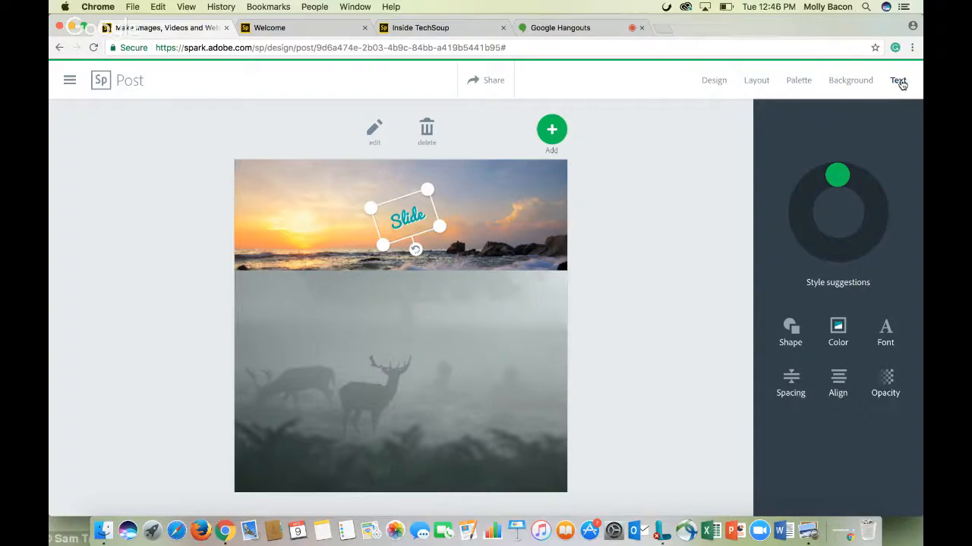
{"action": "left_click_drag", "start_coordinate": [839, 177], "coordinate": [857, 242]}
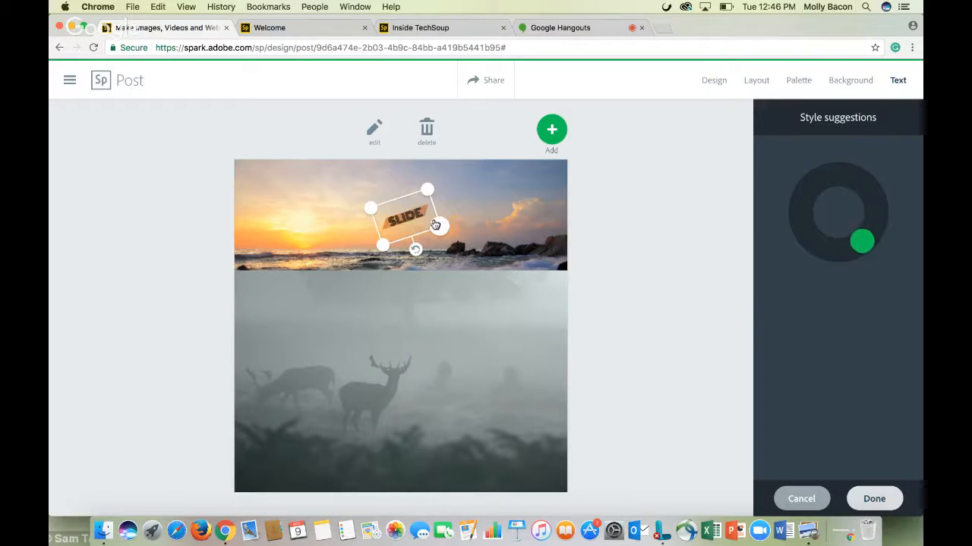
{"action": "left_click_drag", "start_coordinate": [435, 225], "coordinate": [549, 279]}
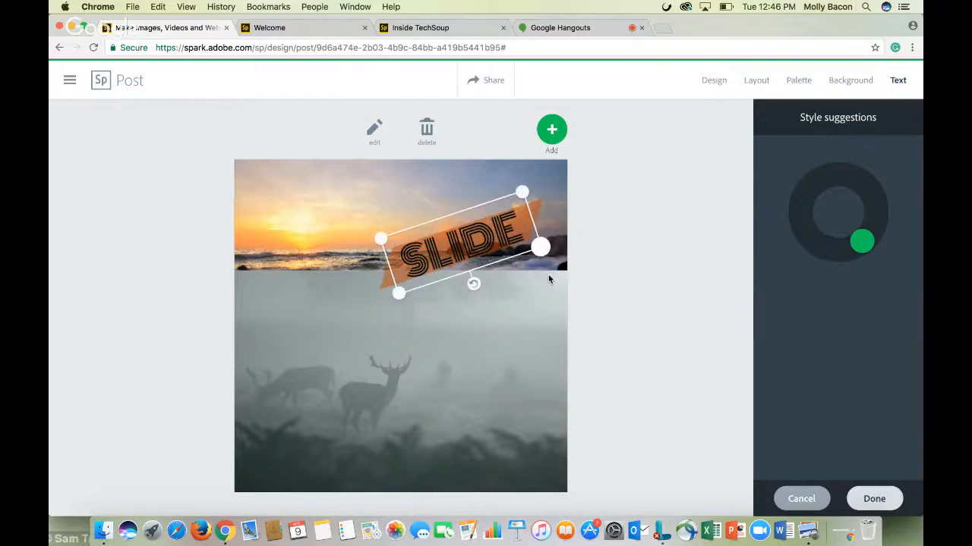
{"action": "left_click_drag", "start_coordinate": [494, 250], "coordinate": [534, 271]}
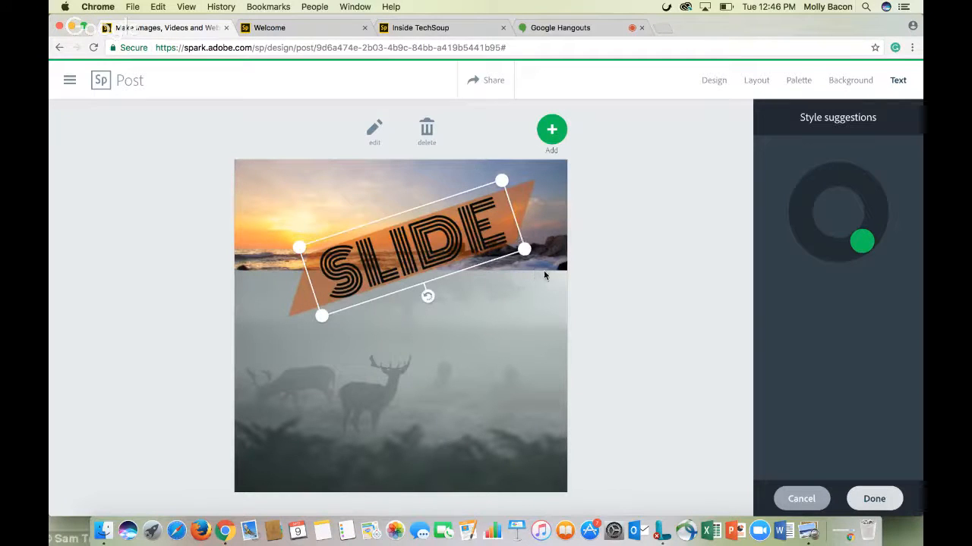
{"action": "left_click_drag", "start_coordinate": [427, 298], "coordinate": [399, 299]}
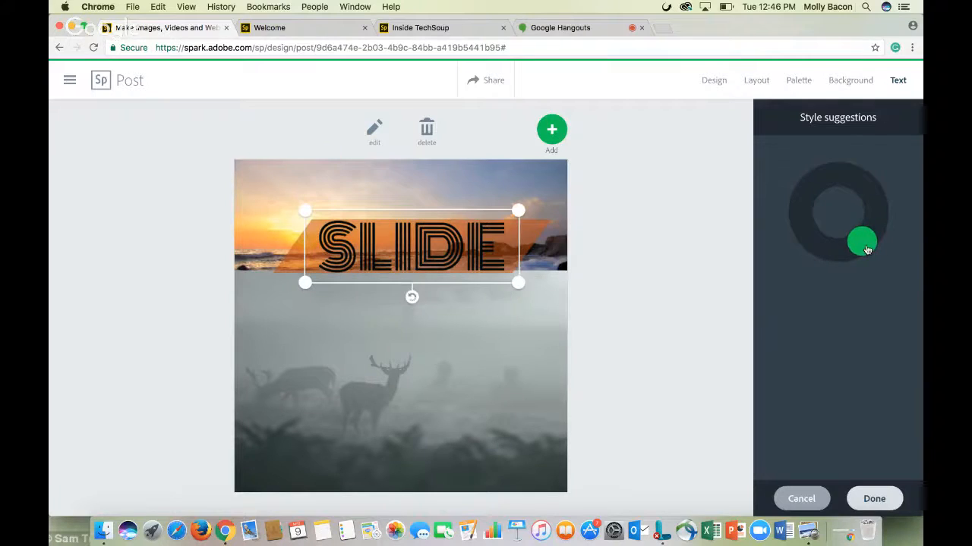
{"action": "left_click_drag", "start_coordinate": [863, 240], "coordinate": [826, 213]}
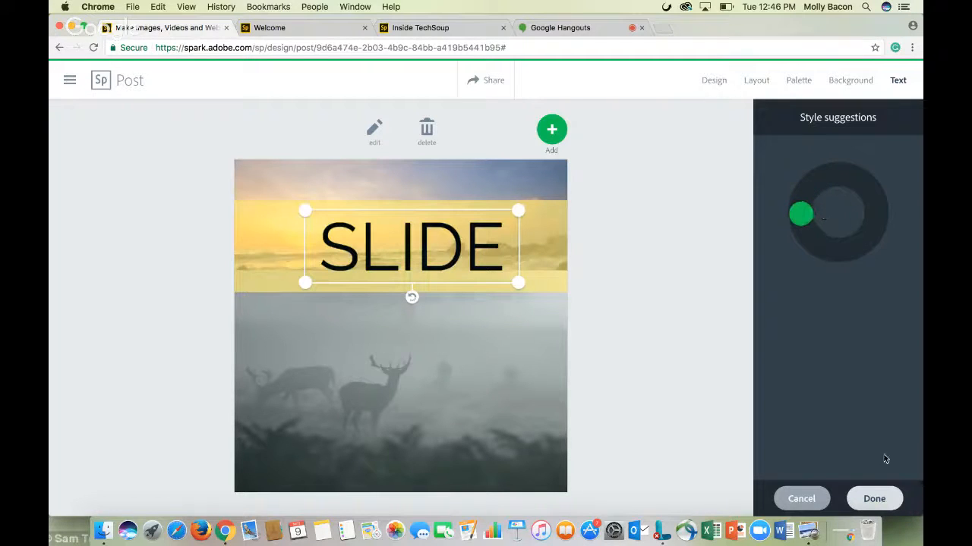
{"action": "left_click", "coordinate": [877, 498]}
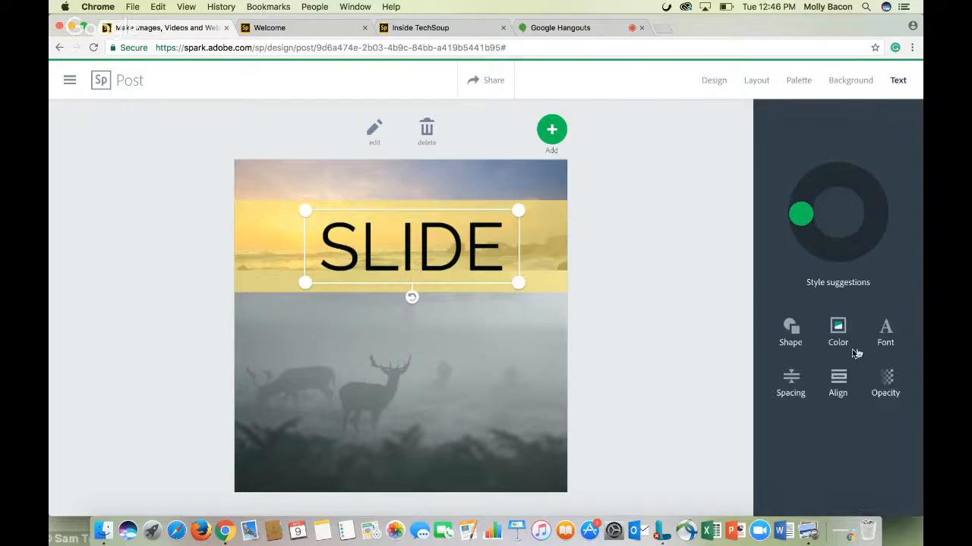
Try several shapes on the Slide title and apply the decorative sunburst shape
{"action": "left_click", "coordinate": [789, 333]}
{"action": "scroll", "coordinate": [812, 319], "scroll_direction": "down", "scroll_amount": 1}
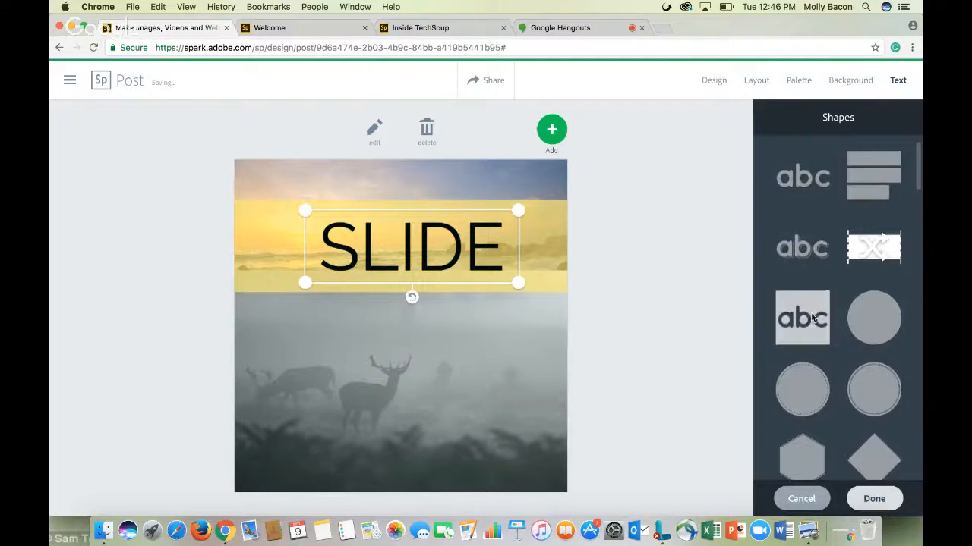
{"action": "left_click", "coordinate": [816, 334]}
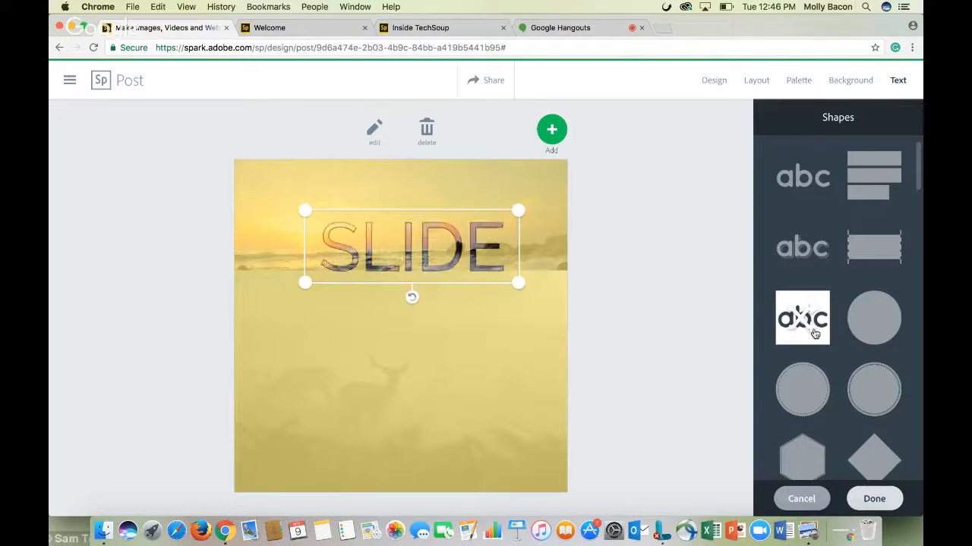
{"action": "left_click", "coordinate": [891, 334]}
{"action": "left_click", "coordinate": [875, 389]}
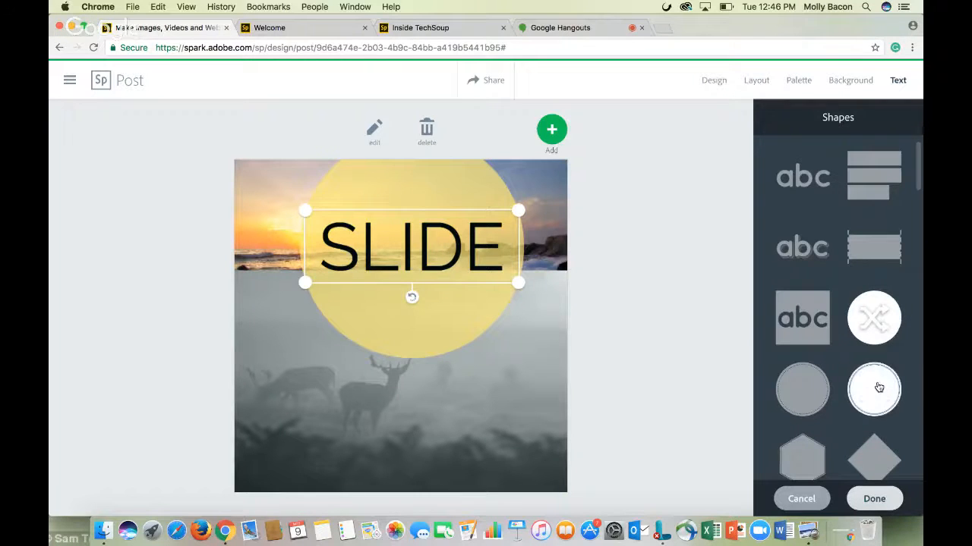
{"action": "scroll", "coordinate": [877, 389], "scroll_direction": "down", "scroll_amount": 3}
{"action": "scroll", "coordinate": [878, 388], "scroll_direction": "down", "scroll_amount": 10}
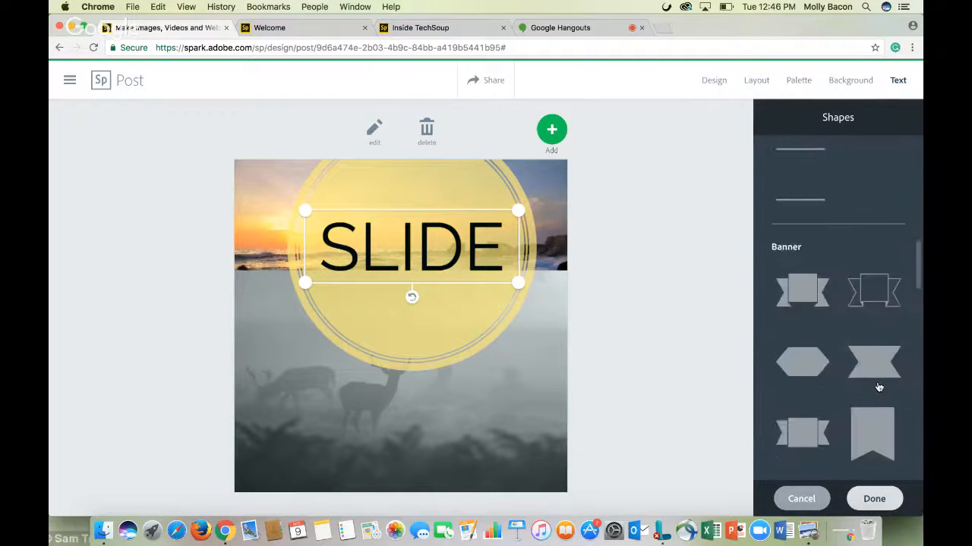
{"action": "scroll", "coordinate": [878, 387], "scroll_direction": "down", "scroll_amount": 3}
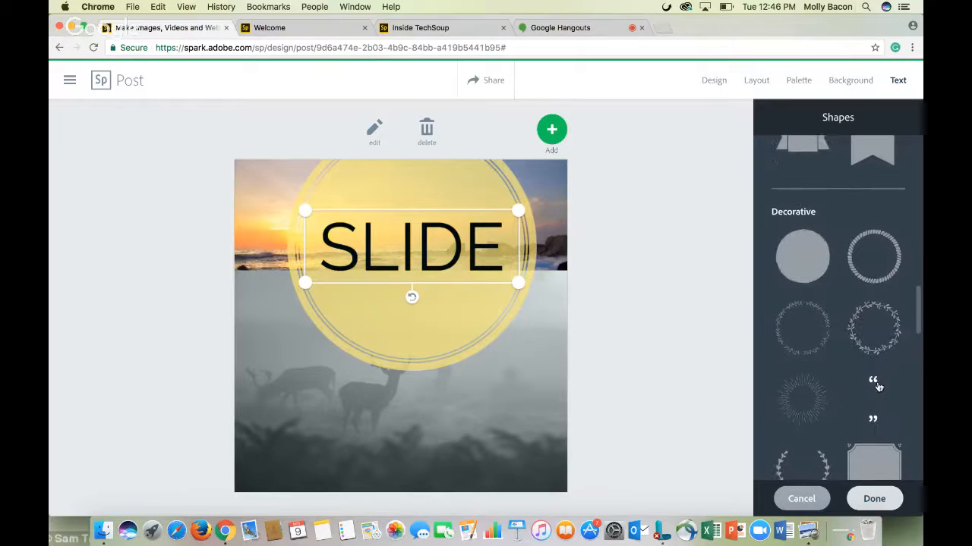
{"action": "left_click", "coordinate": [792, 402]}
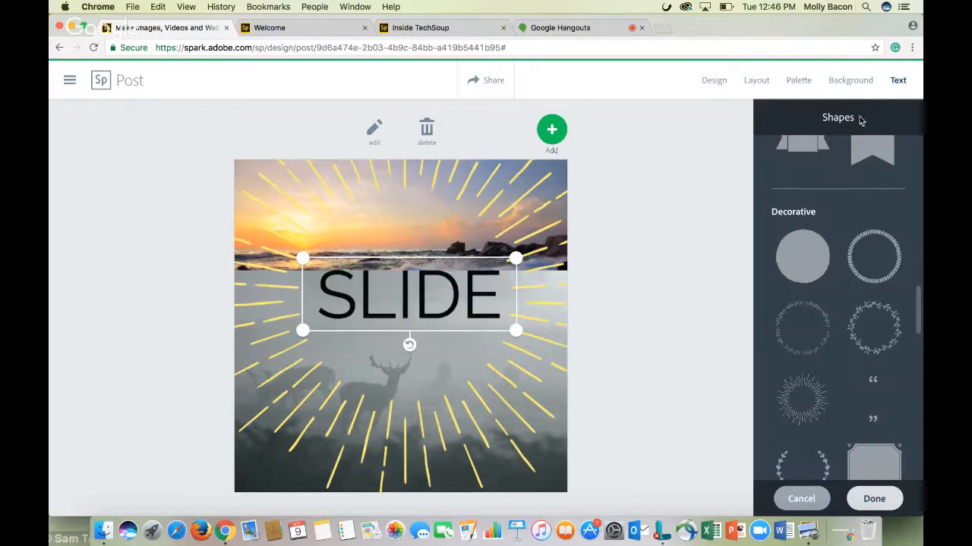
{"action": "left_click", "coordinate": [878, 499]}
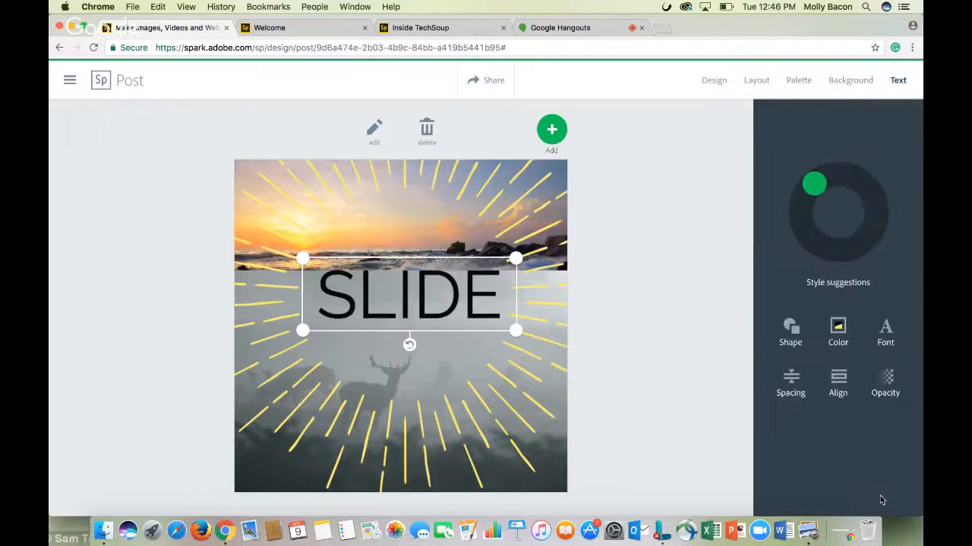
{"action": "left_click", "coordinate": [887, 332]}
{"action": "left_click", "coordinate": [811, 210]}
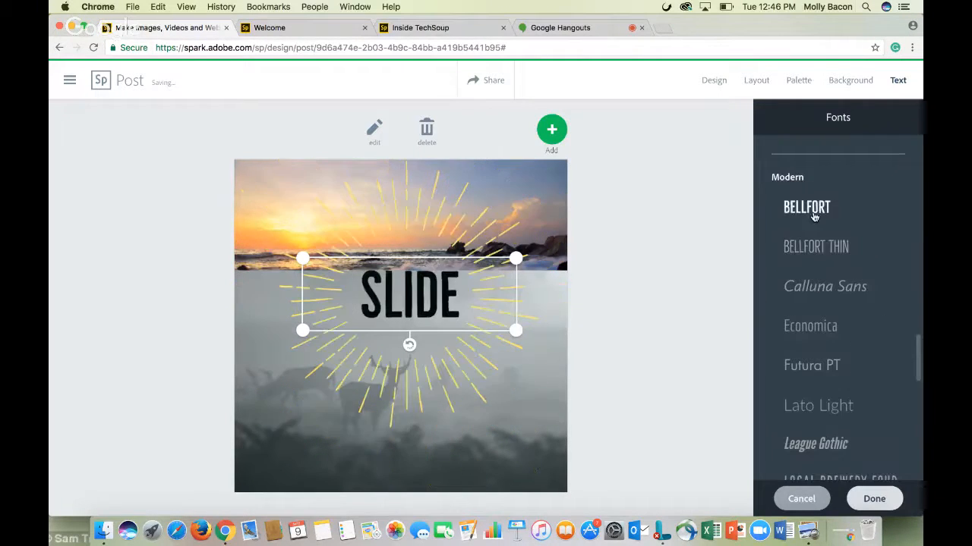
{"action": "left_click", "coordinate": [816, 287]}
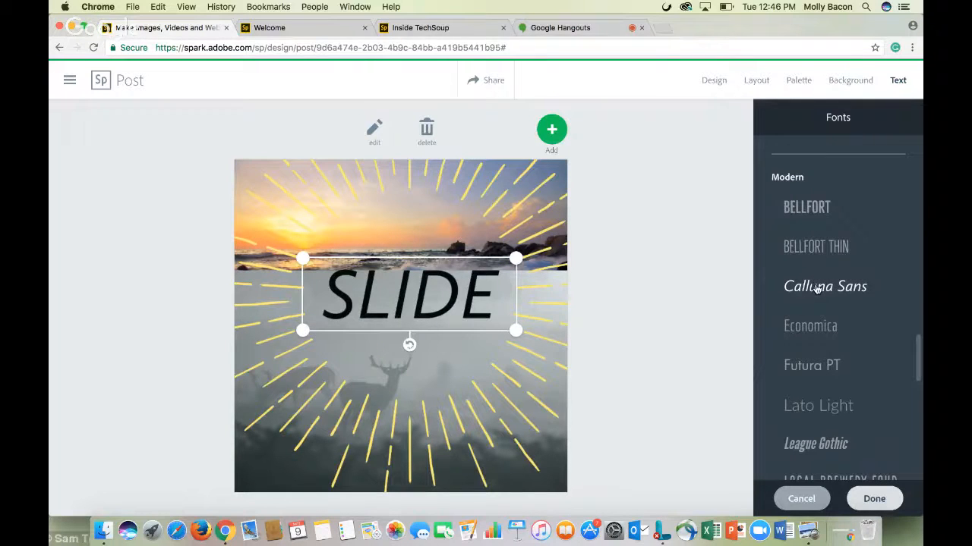
{"action": "scroll", "coordinate": [820, 365], "scroll_direction": "down", "scroll_amount": 10}
{"action": "left_click", "coordinate": [801, 499]}
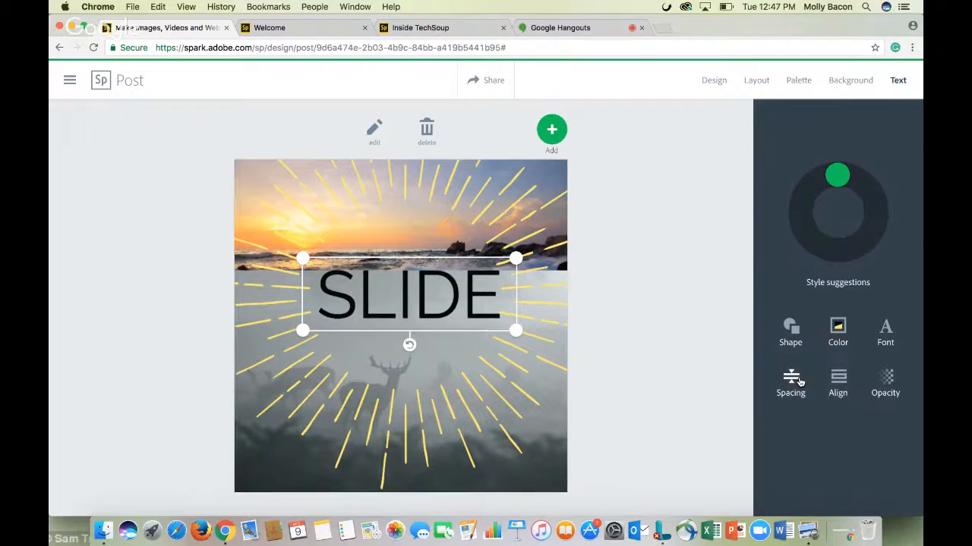
Cycle through the title's alignment options back to centered and adjust its opacity slider
{"action": "left_click", "coordinate": [841, 387]}
{"action": "left_click", "coordinate": [840, 387]}
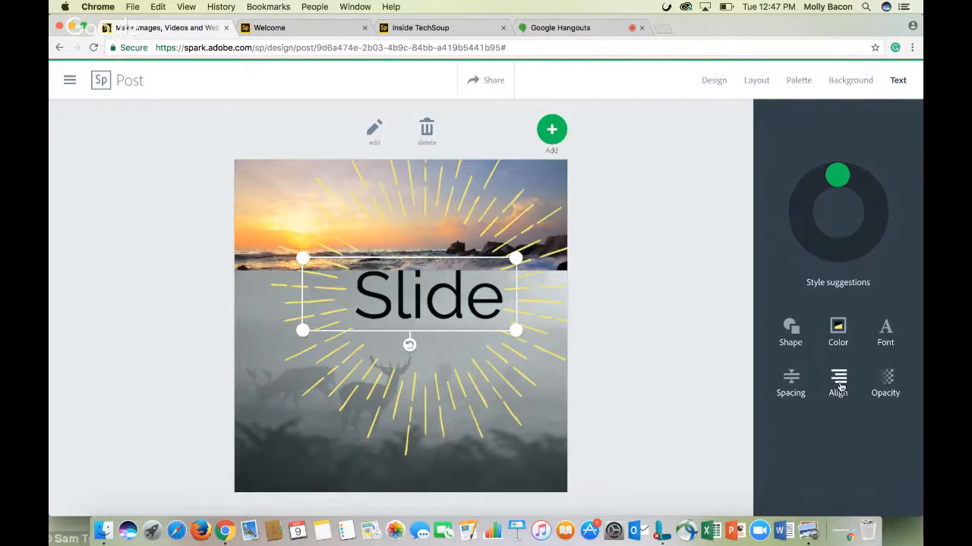
{"action": "left_click", "coordinate": [840, 387]}
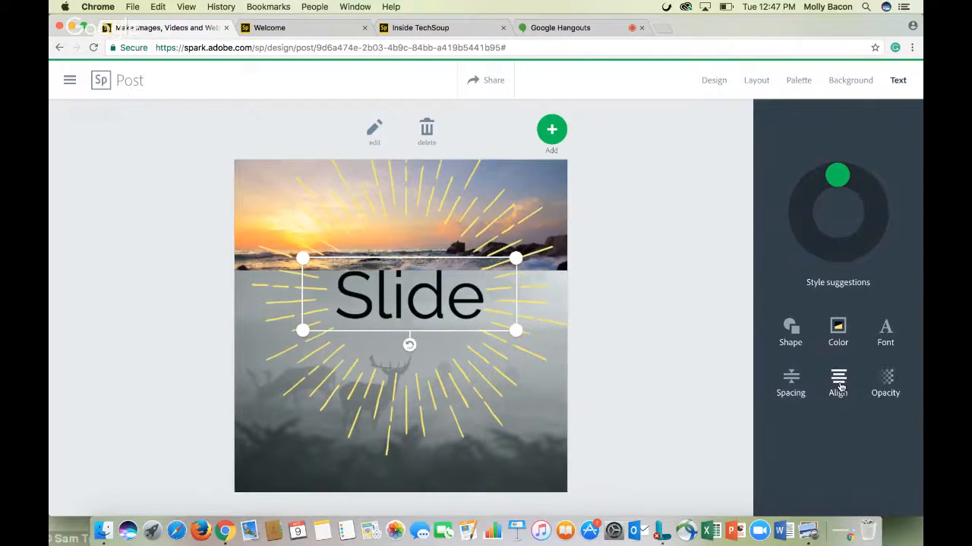
{"action": "left_click", "coordinate": [886, 389]}
{"action": "mouse_move", "coordinate": [888, 454]}
{"action": "left_mouse_down"}
{"action": "mouse_move", "coordinate": [772, 446]}
{"action": "mouse_move", "coordinate": [888, 446]}
{"action": "left_mouse_up"}
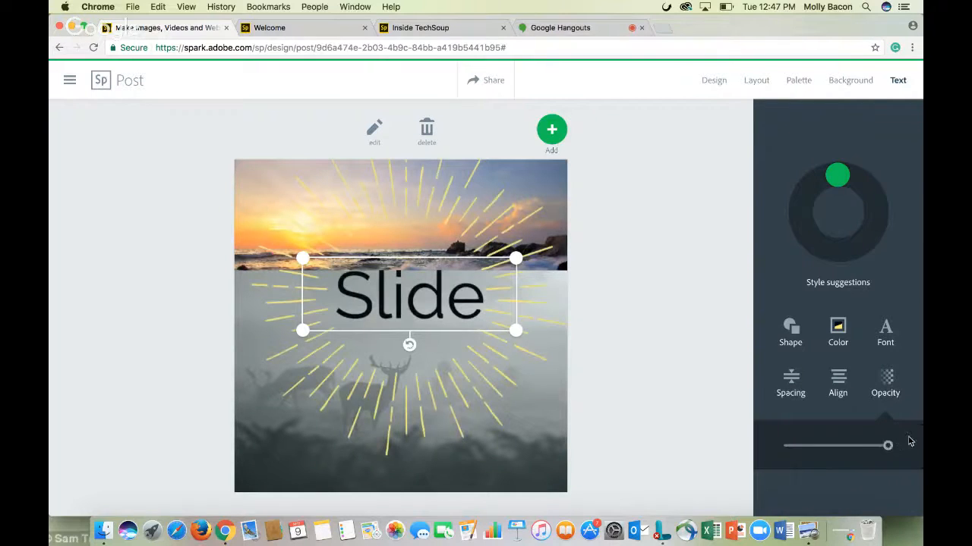
{"action": "left_click", "coordinate": [780, 197]}
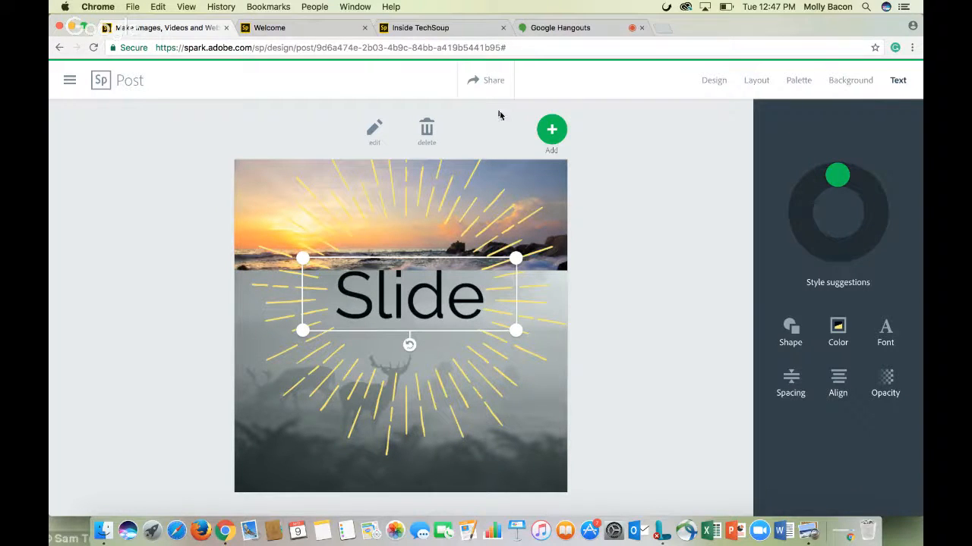
Open sharing for the post, turn on the author credit and set the category to Events
{"action": "left_click", "coordinate": [483, 88]}
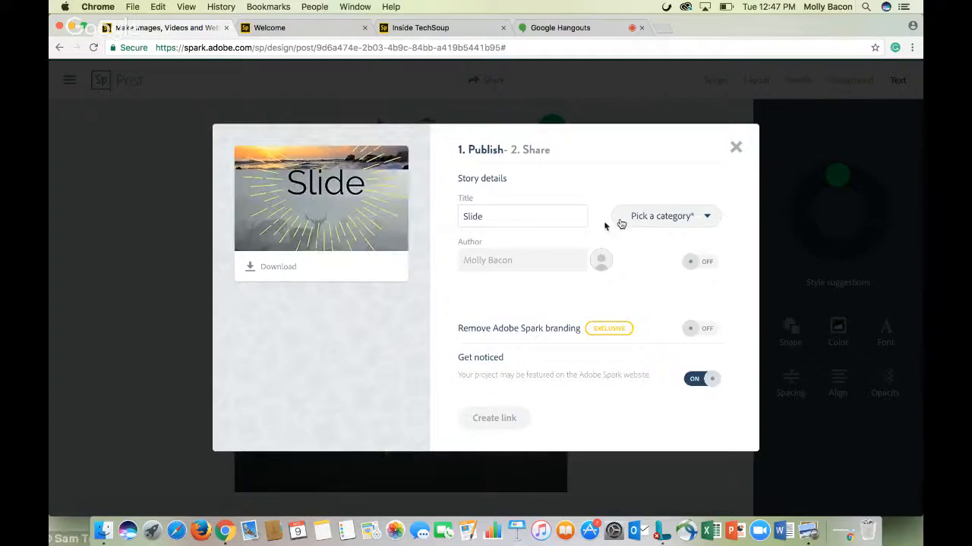
{"action": "left_click", "coordinate": [702, 262]}
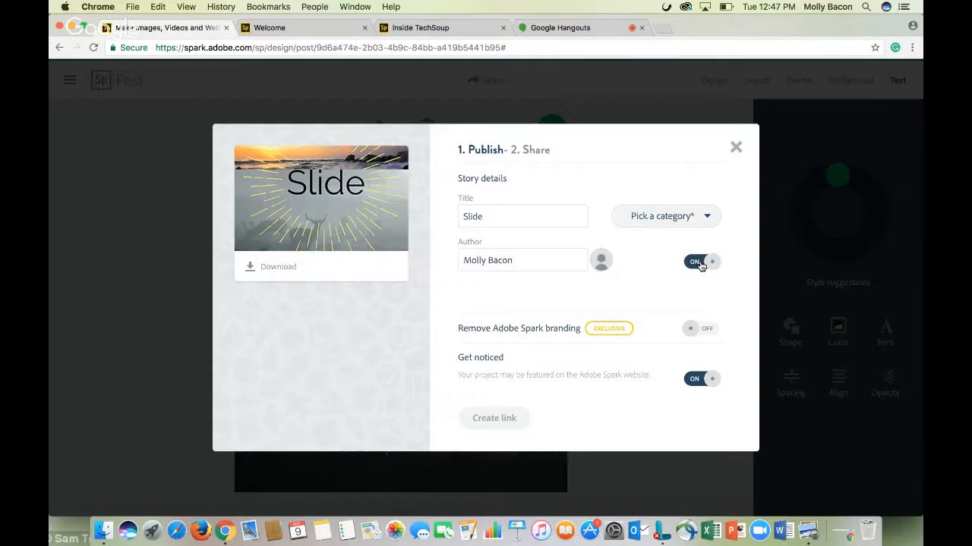
{"action": "left_click", "coordinate": [666, 218]}
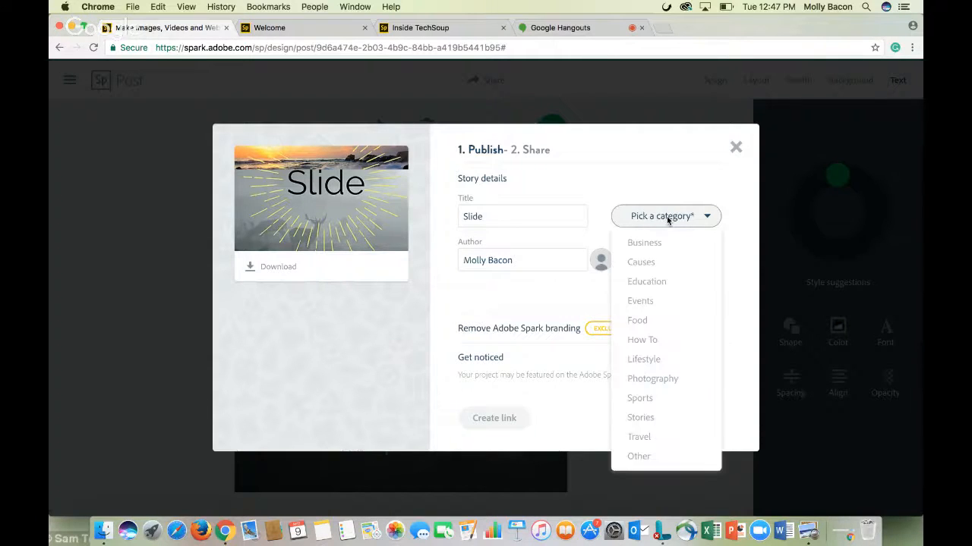
{"action": "left_click", "coordinate": [664, 269]}
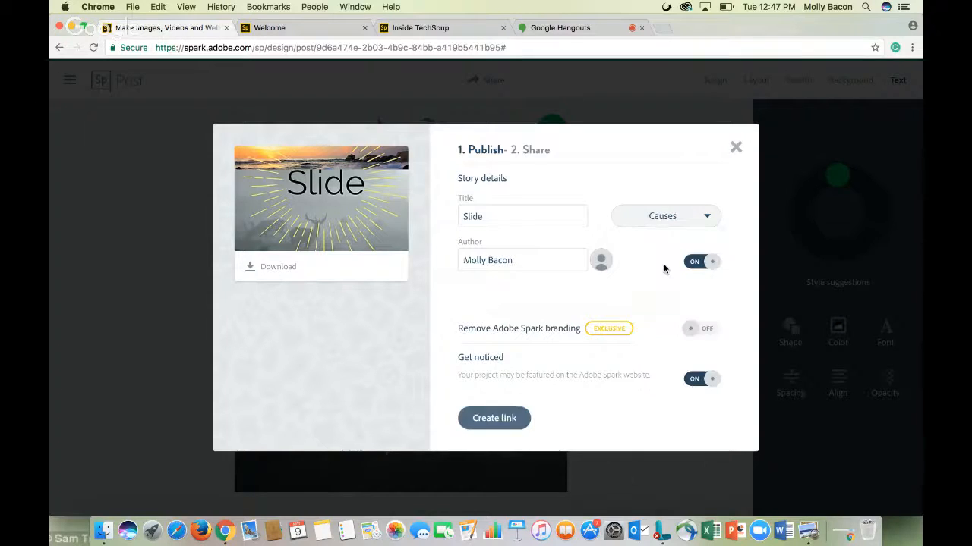
{"action": "left_click", "coordinate": [672, 220]}
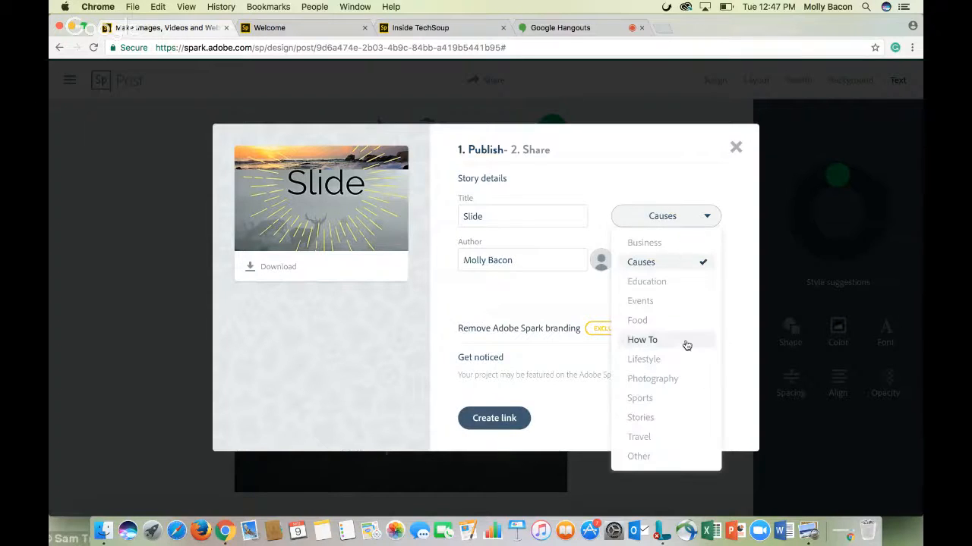
{"action": "left_click", "coordinate": [668, 306]}
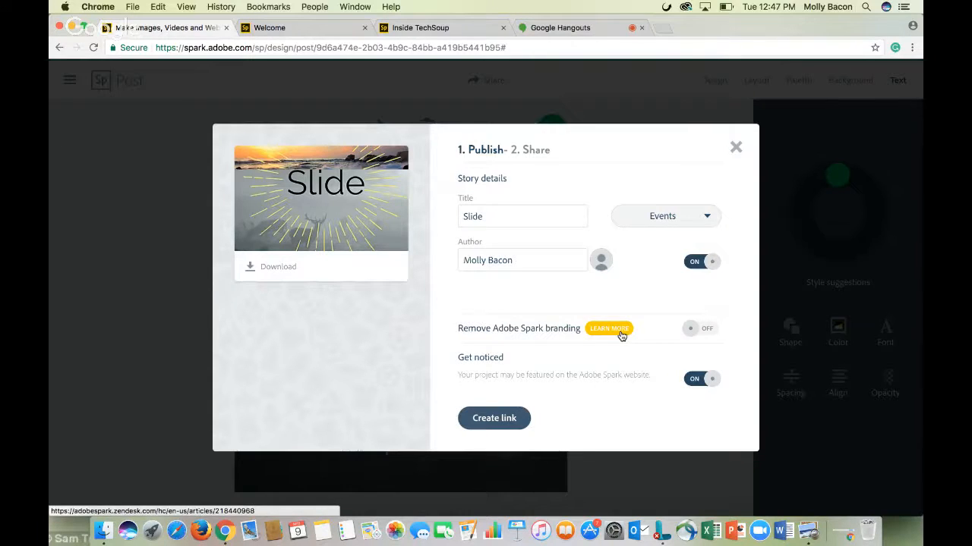
Turn on Remove Adobe Spark branding and create the shareable link
{"action": "left_click", "coordinate": [699, 331]}
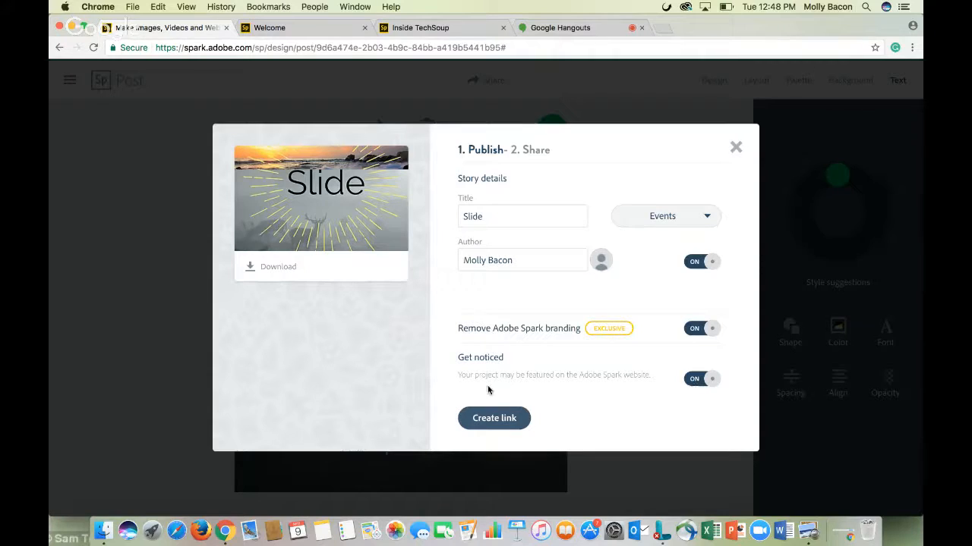
{"action": "left_click", "coordinate": [514, 419]}
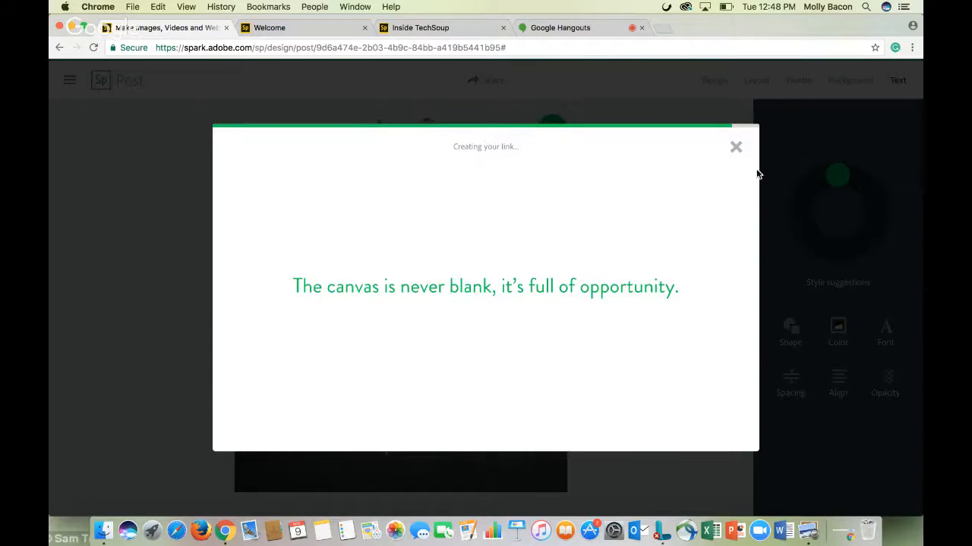
{"action": "left_click", "coordinate": [503, 199]}
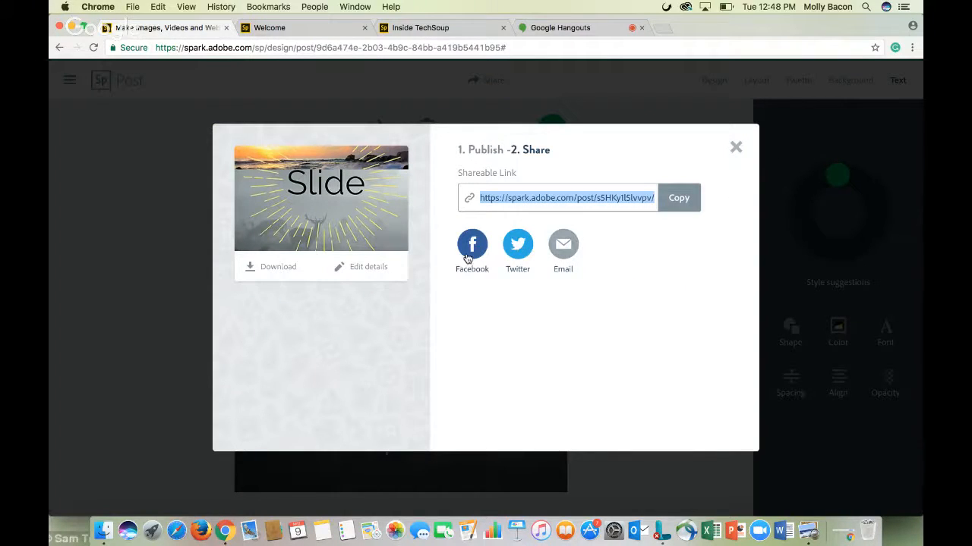
Close the share dialog and start a new Spark Video project
{"action": "left_click", "coordinate": [735, 148]}
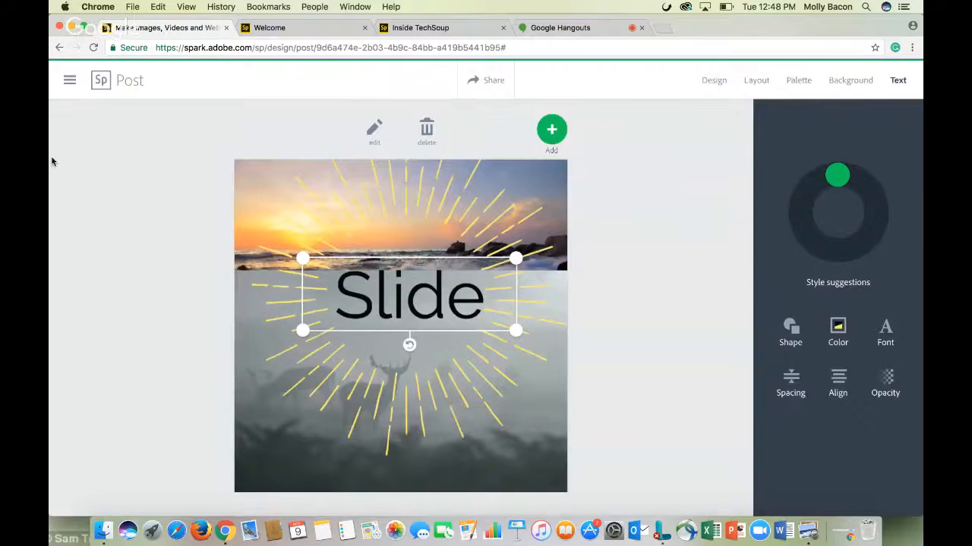
{"action": "left_click", "coordinate": [69, 79]}
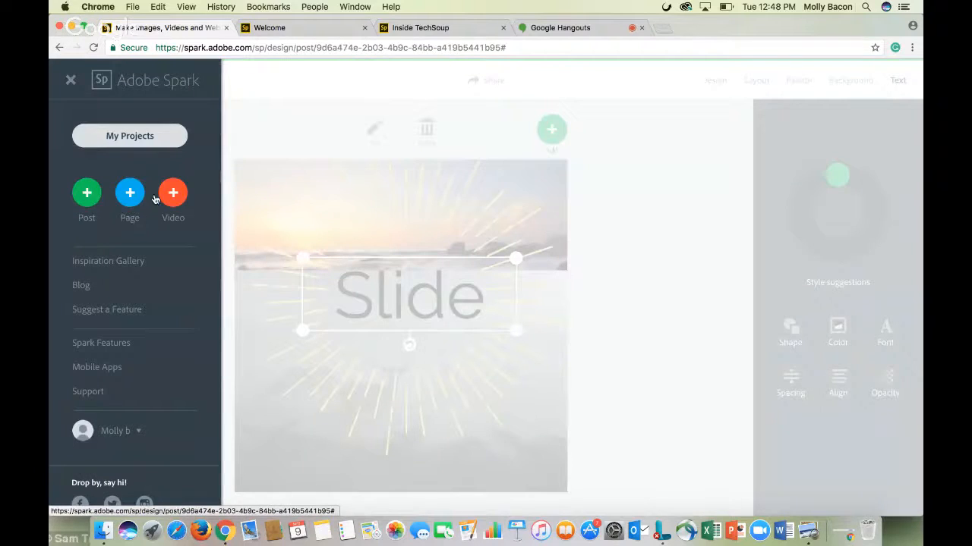
{"action": "left_click", "coordinate": [179, 197]}
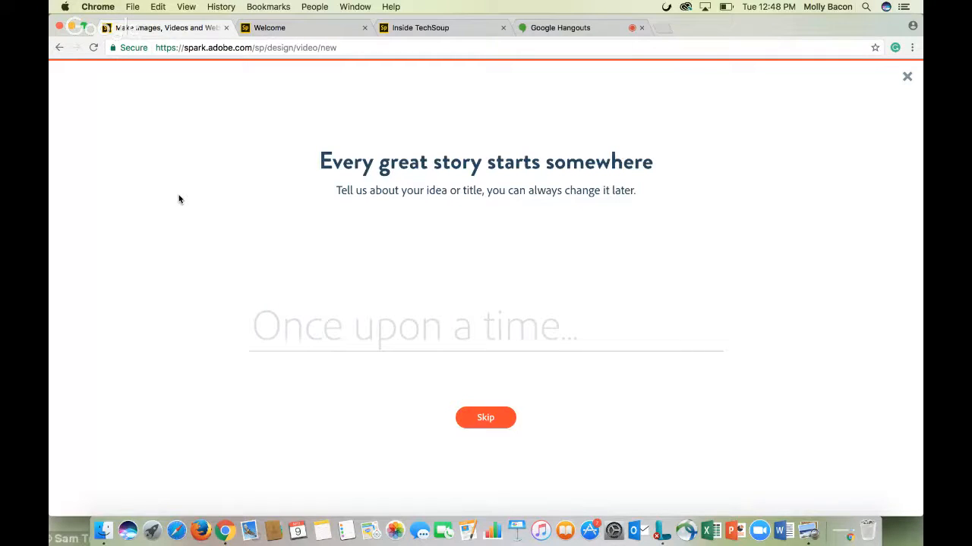
Enter #makeitawesome as the video's idea or title and continue
{"action": "type", "text": "#makeitaw"}
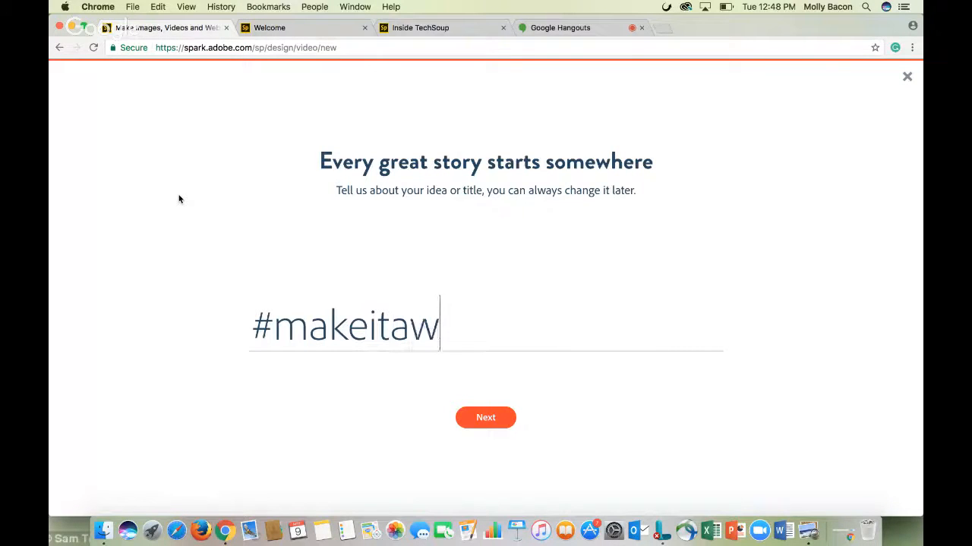
{"action": "type", "text": "esome"}
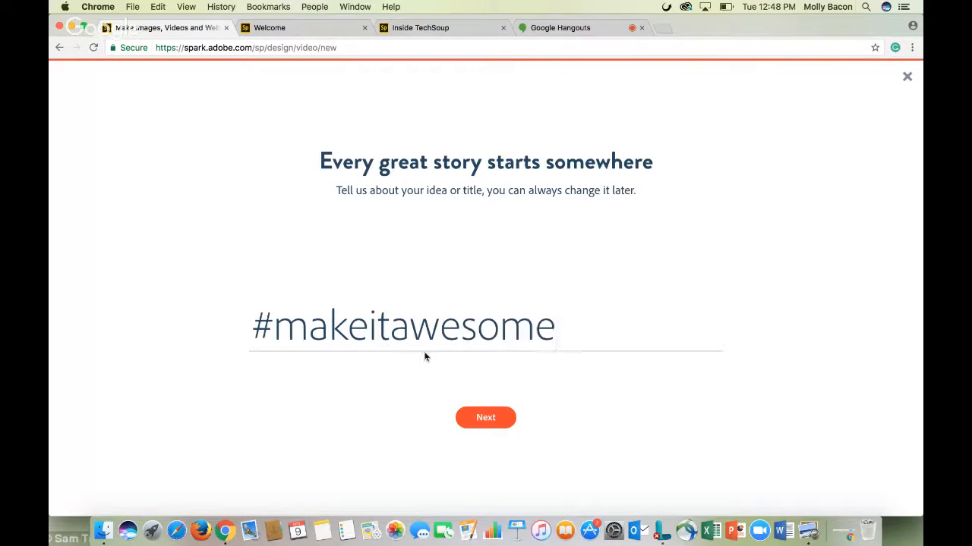
{"action": "left_click", "coordinate": [504, 423]}
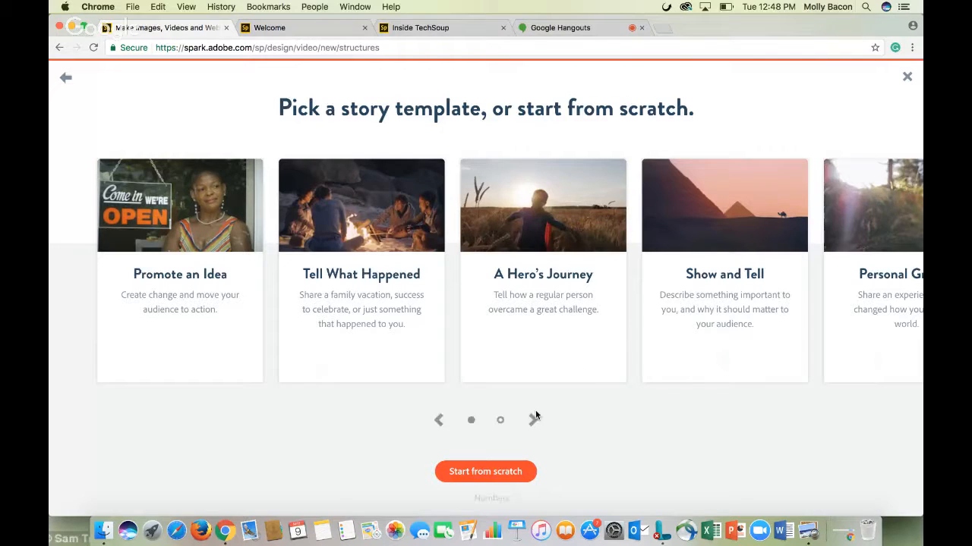
Choose the Make Up My Own story template and dismiss the quick tips dialog
{"action": "mouse_move", "coordinate": [183, 264]}
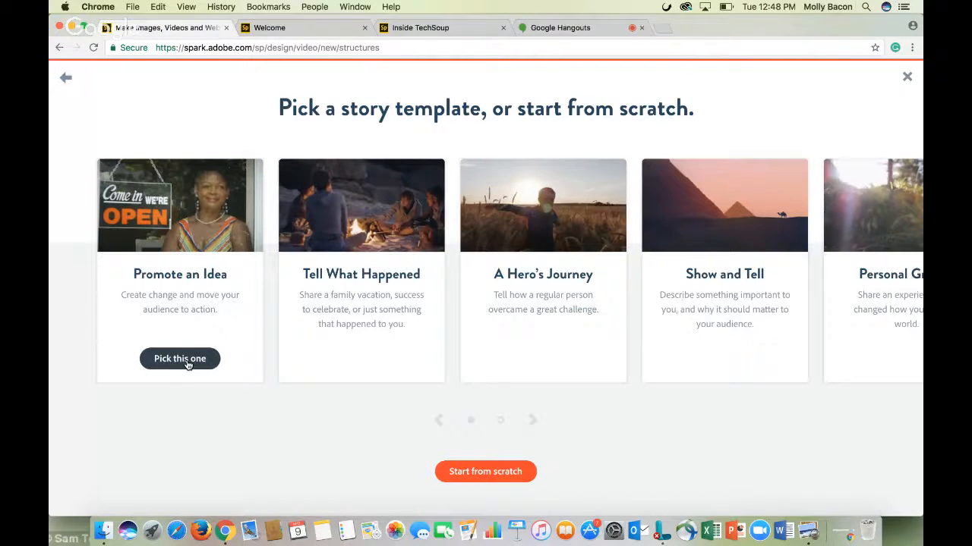
{"action": "left_click", "coordinate": [533, 424]}
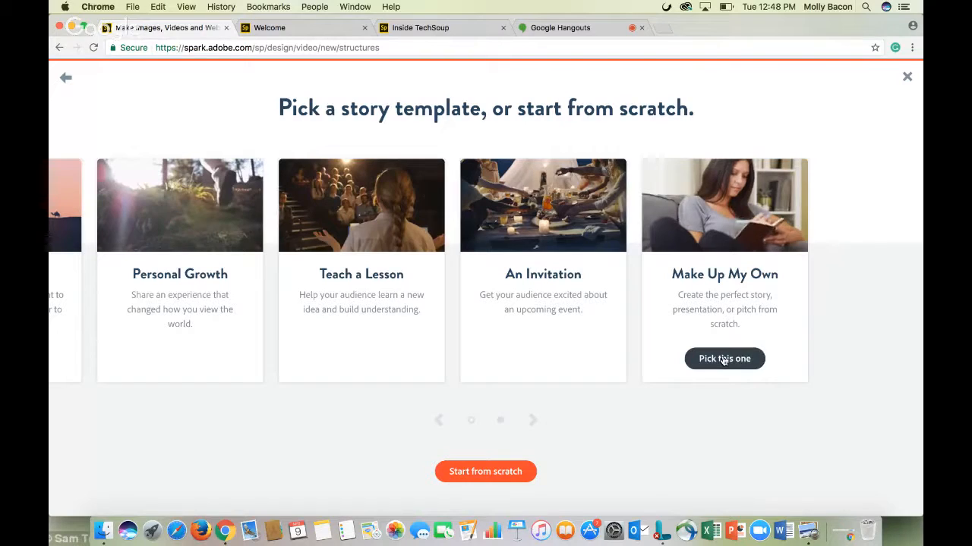
{"action": "left_click", "coordinate": [723, 360]}
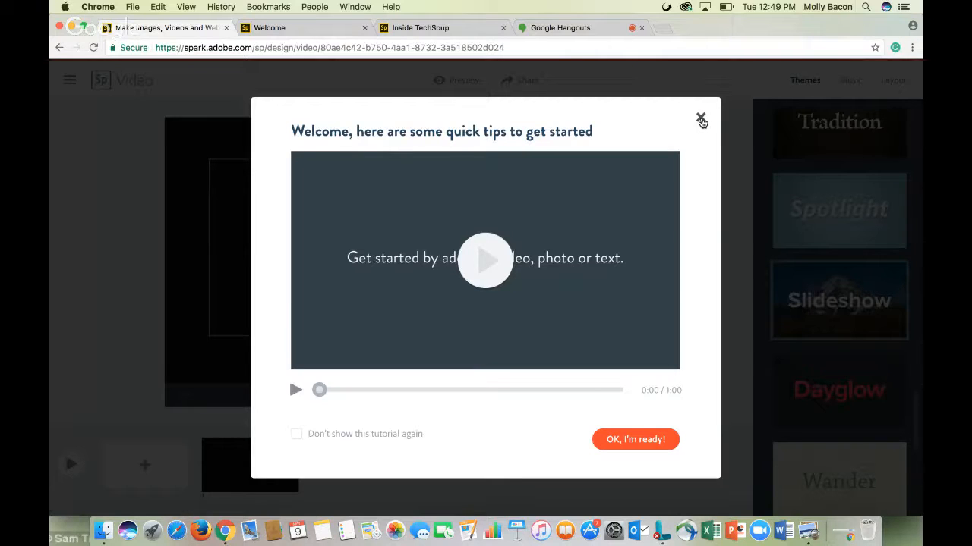
{"action": "left_click", "coordinate": [700, 120]}
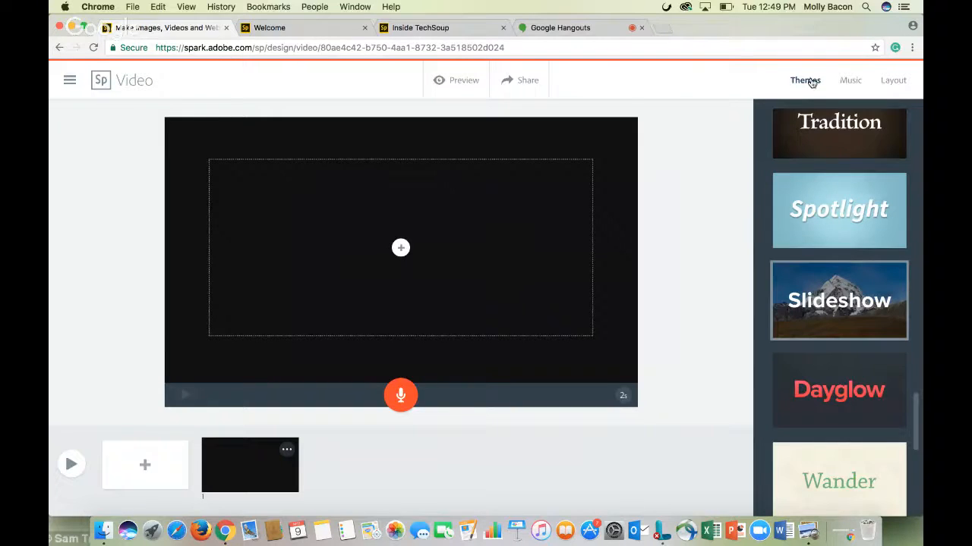
Apply the Simple theme to the video
{"action": "scroll", "coordinate": [842, 274], "scroll_direction": "up", "scroll_amount": 2}
{"action": "scroll", "coordinate": [843, 275], "scroll_direction": "up", "scroll_amount": 3}
{"action": "scroll", "coordinate": [841, 276], "scroll_direction": "down", "scroll_amount": 1}
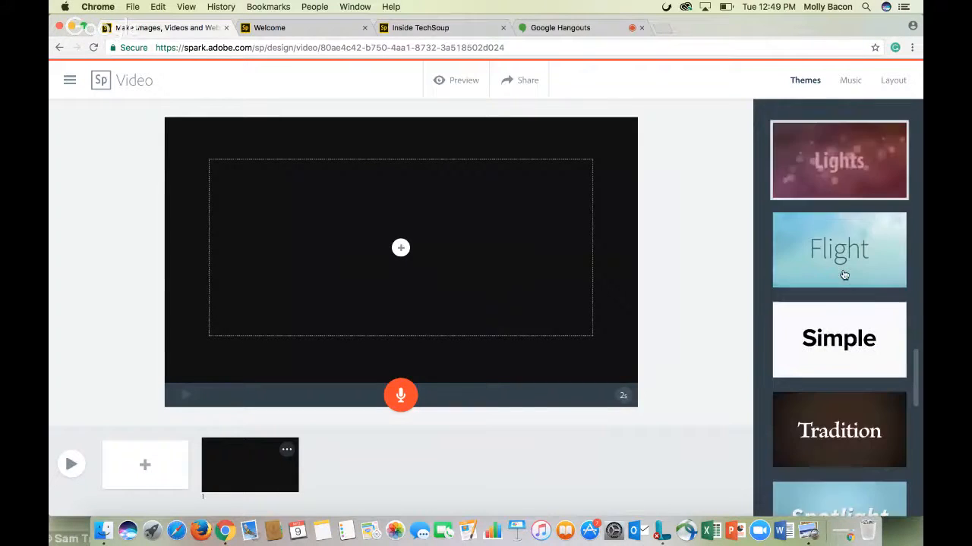
{"action": "left_click", "coordinate": [850, 347]}
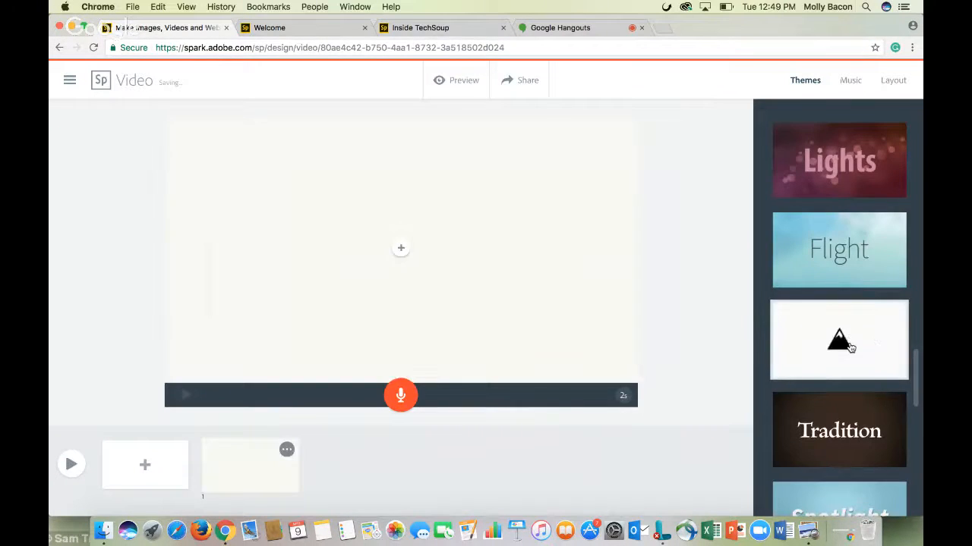
Switch the video to the Flight theme and insert the 659F7B67 movie clip into the first slide
{"action": "left_click", "coordinate": [847, 247]}
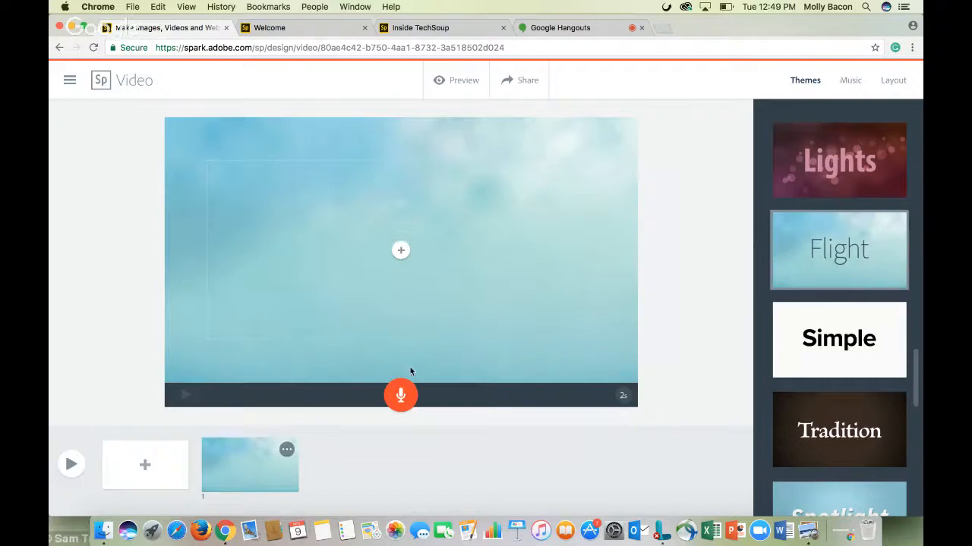
{"action": "left_click", "coordinate": [402, 252]}
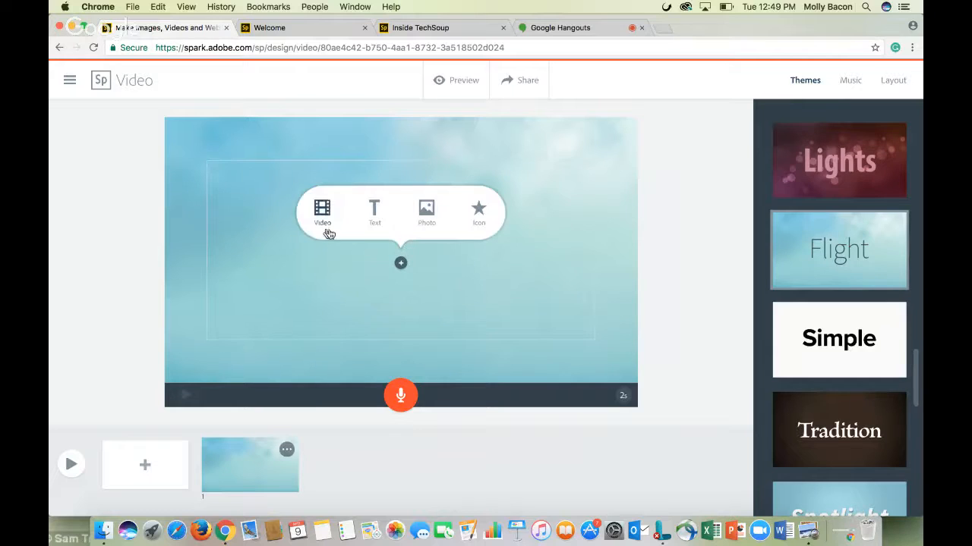
{"action": "left_click", "coordinate": [324, 224]}
{"action": "left_click", "coordinate": [430, 114]}
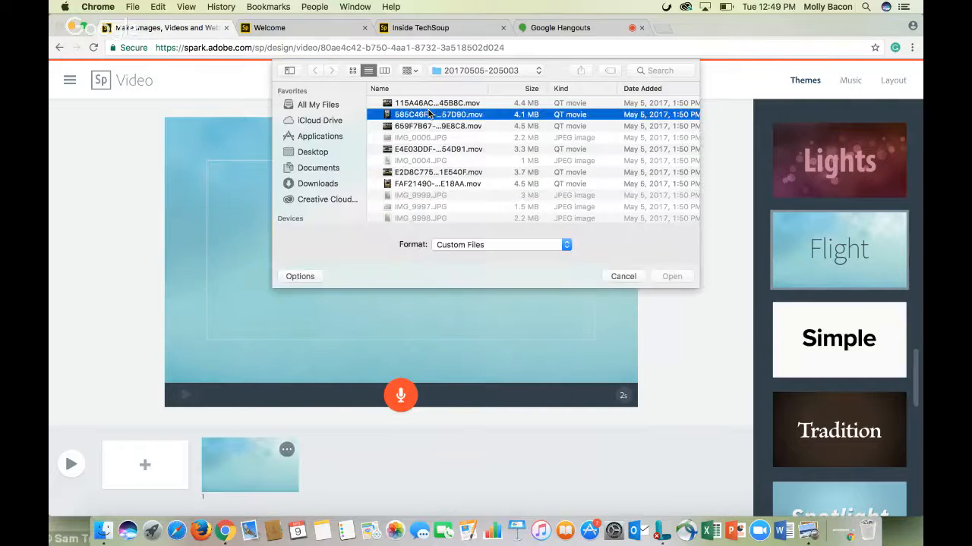
{"action": "left_click", "coordinate": [435, 126]}
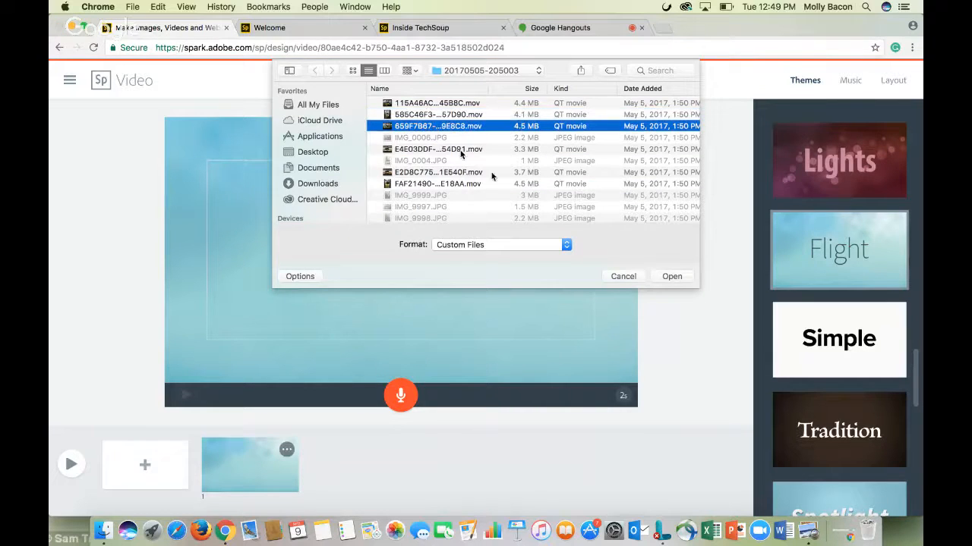
{"action": "left_click", "coordinate": [672, 277]}
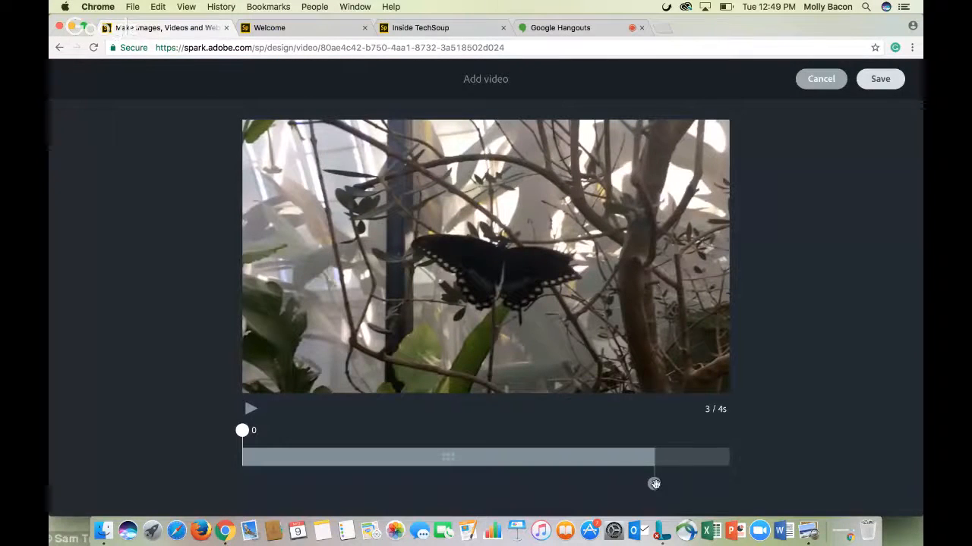
Trim the clip to run from about 1 s to 4 s and save it
{"action": "left_click_drag", "start_coordinate": [654, 483], "coordinate": [735, 495]}
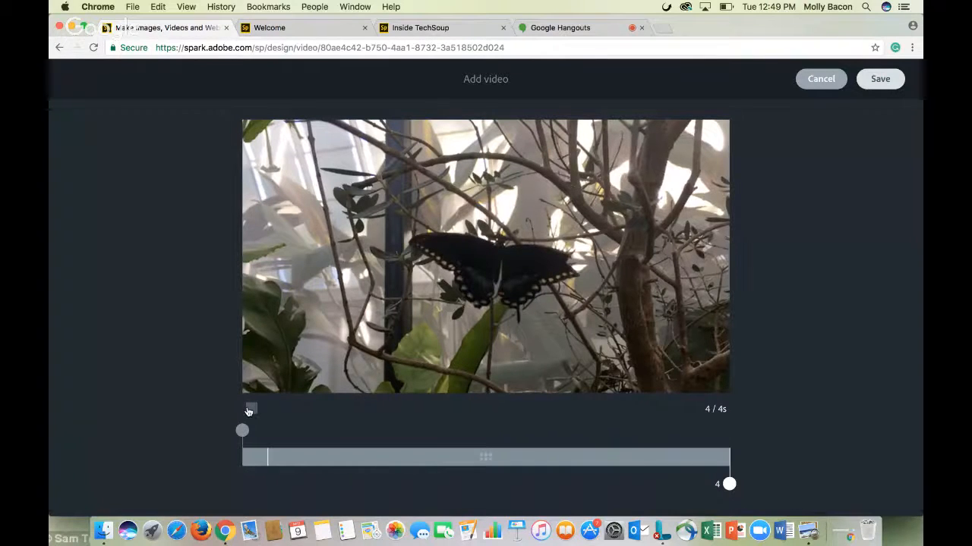
{"action": "left_click_drag", "start_coordinate": [242, 431], "coordinate": [399, 439]}
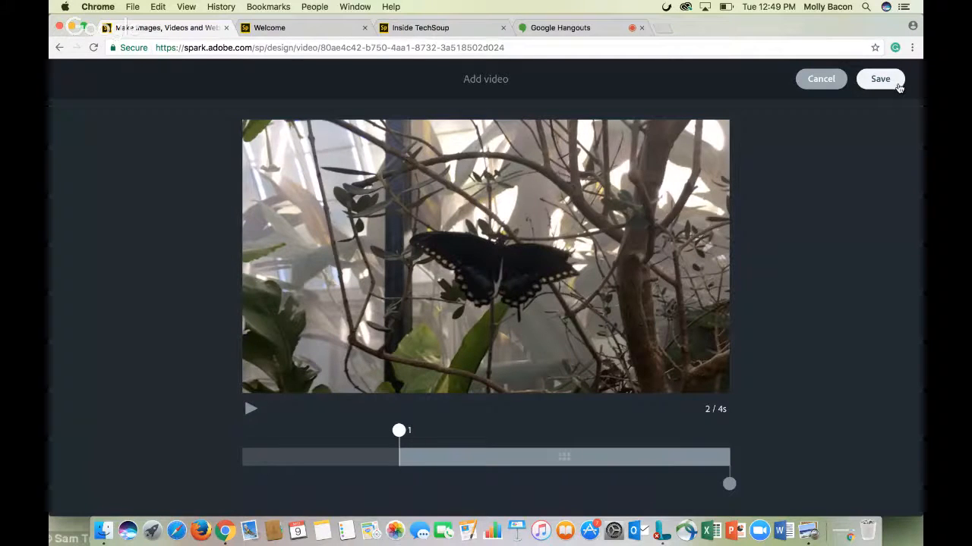
{"action": "left_click", "coordinate": [900, 85]}
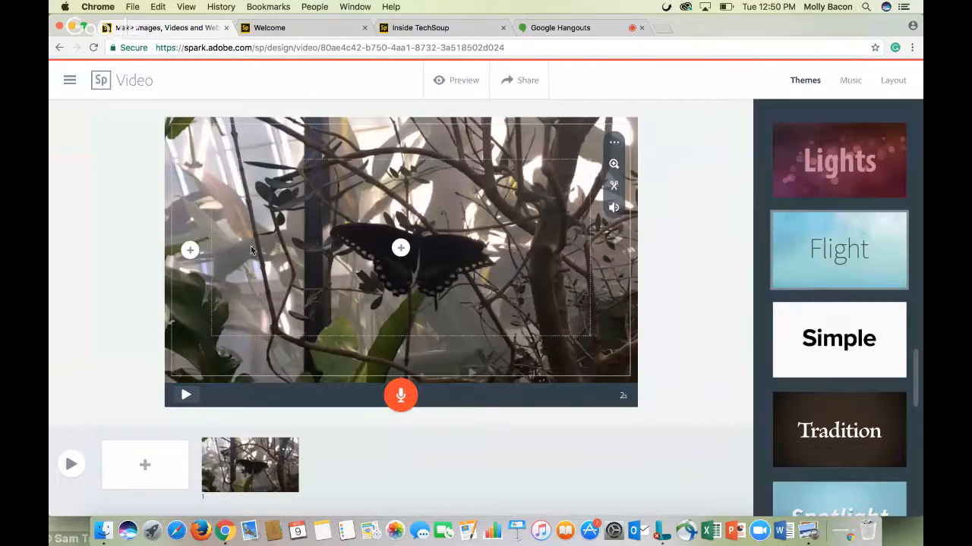
Add the text #makeitawesome over the video on the first slide
{"action": "left_click", "coordinate": [400, 248]}
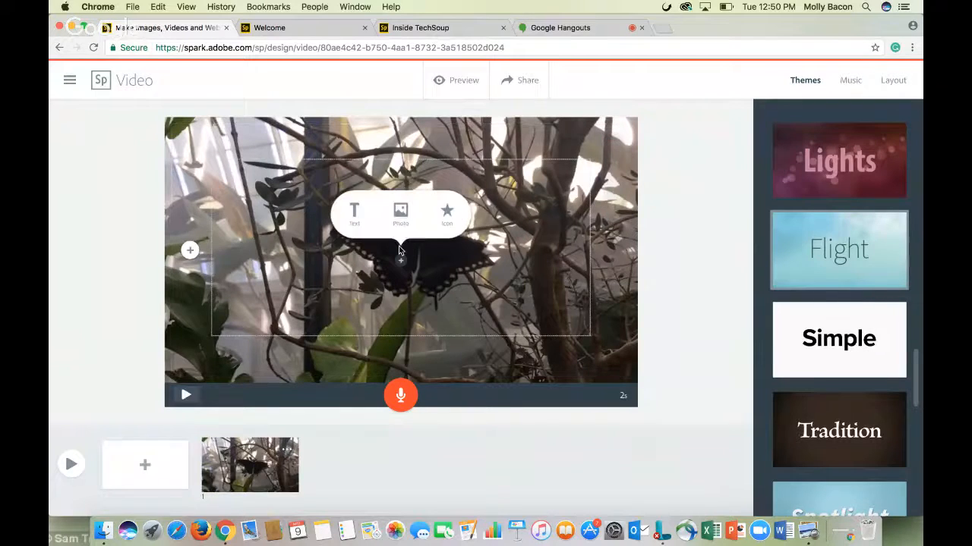
{"action": "left_click", "coordinate": [352, 215]}
{"action": "type", "text": "#make"}
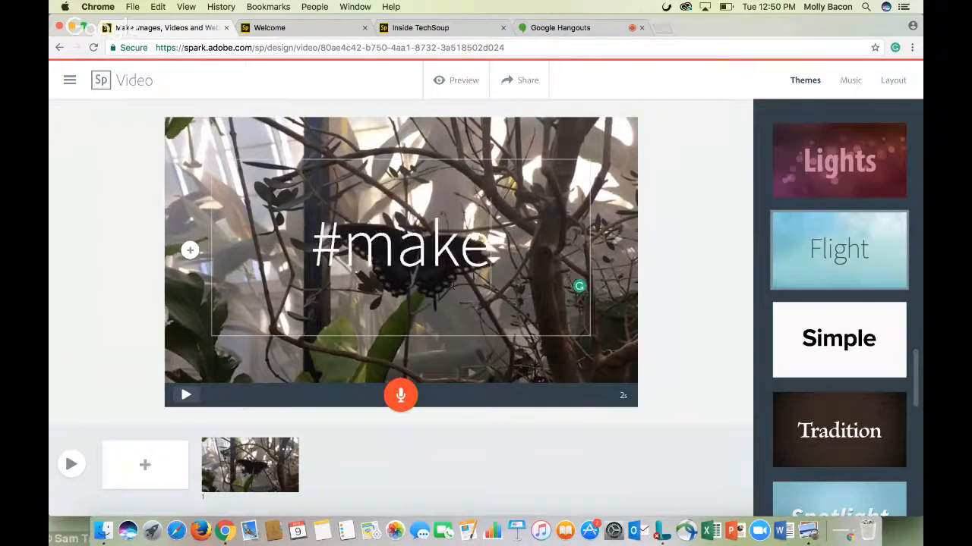
{"action": "type", "text": "itawesome"}
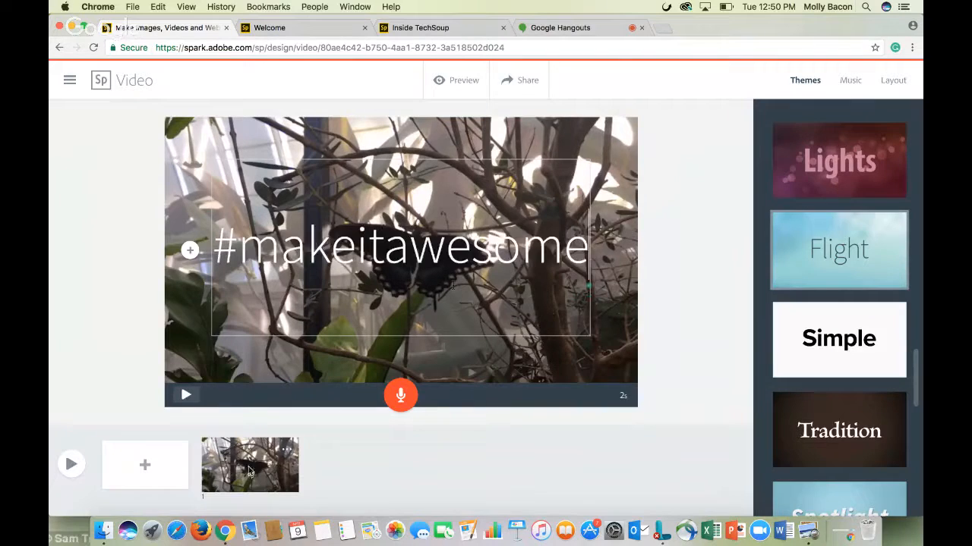
Add a new slide and place an icon found by searching ocean, a sun setting over waves
{"action": "left_click", "coordinate": [150, 466]}
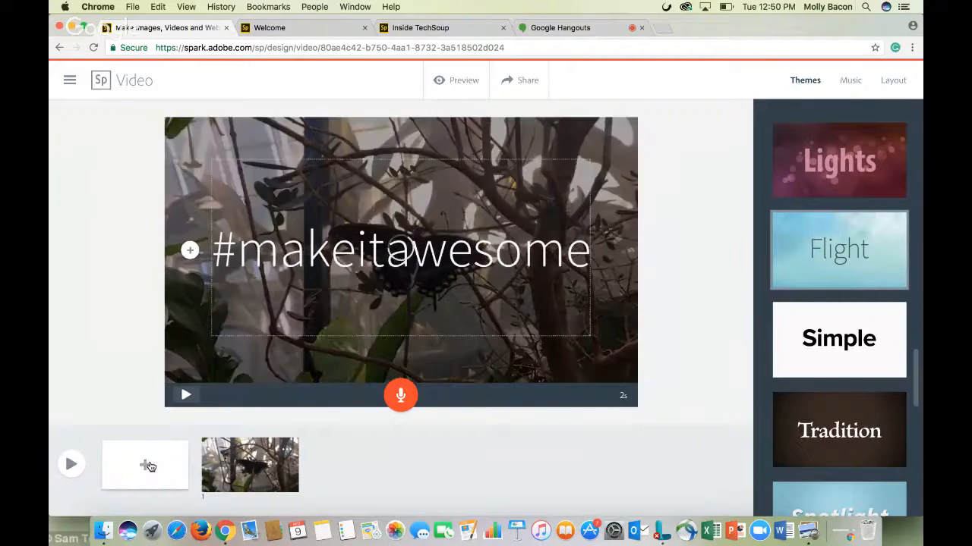
{"action": "left_click", "coordinate": [400, 251]}
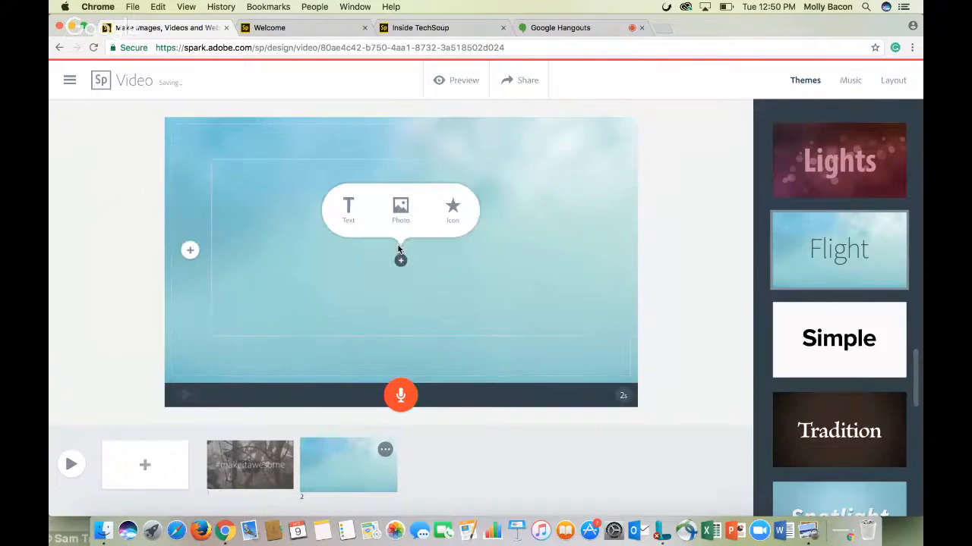
{"action": "left_click", "coordinate": [452, 209]}
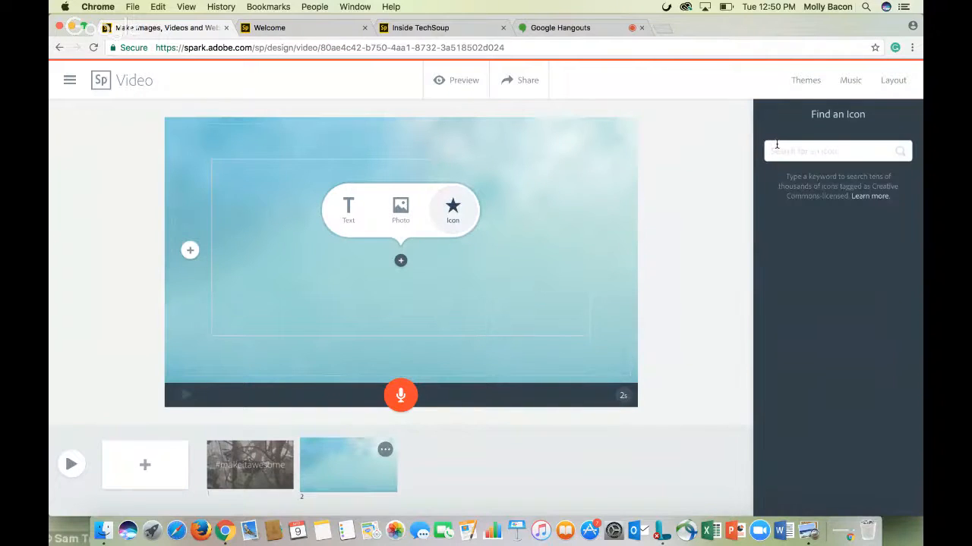
{"action": "type", "text": "ocean"}
{"action": "key", "text": "Return"}
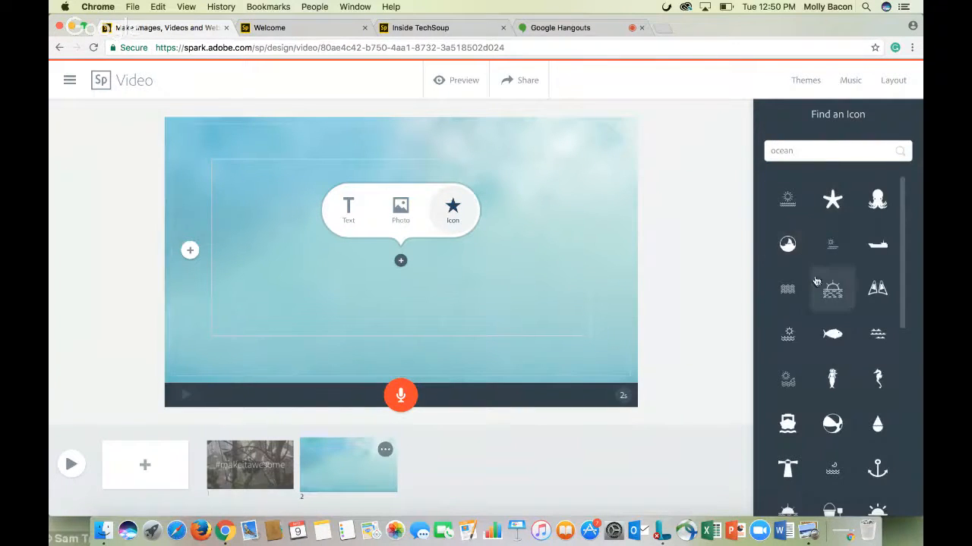
{"action": "left_click", "coordinate": [834, 290]}
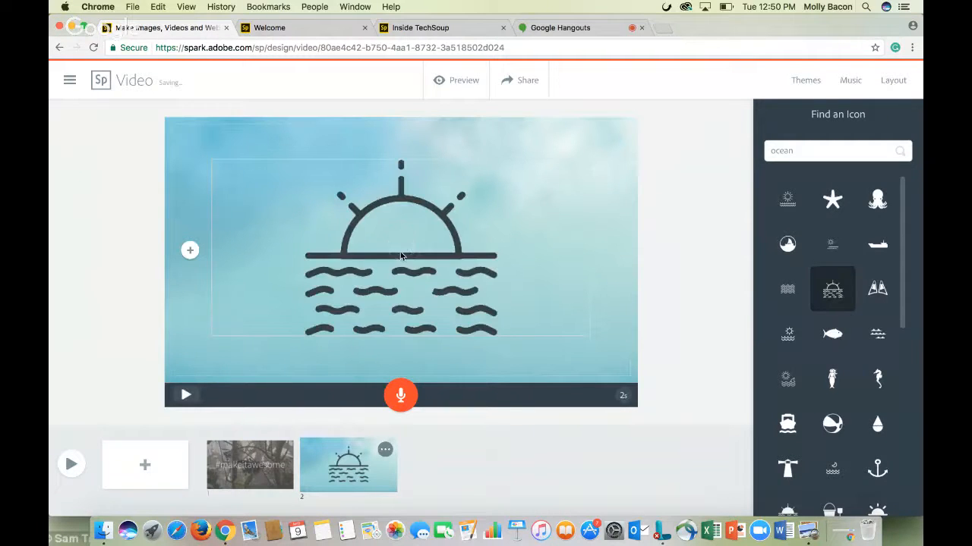
{"action": "left_click", "coordinate": [398, 261]}
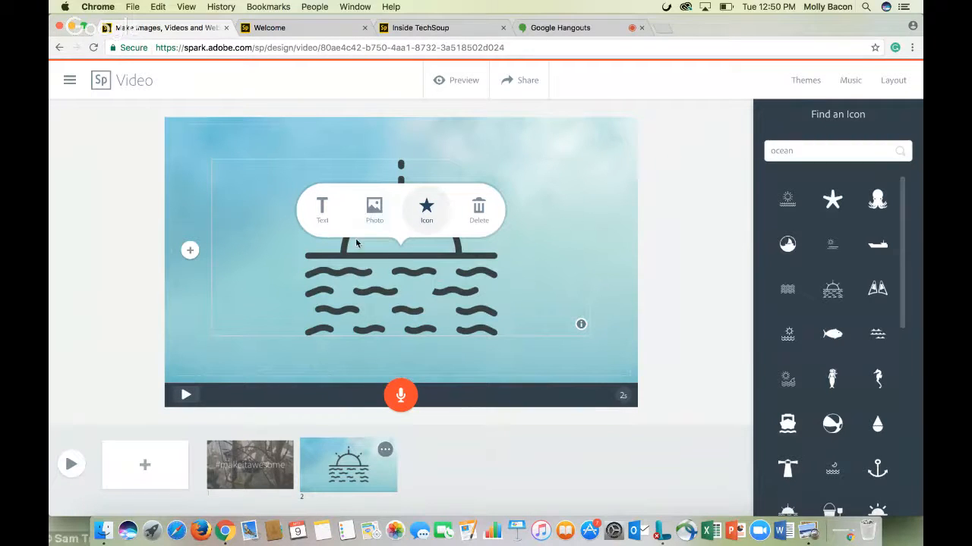
Try the Two things layout on the second slide with the word Create beside the icon
{"action": "left_click", "coordinate": [626, 404]}
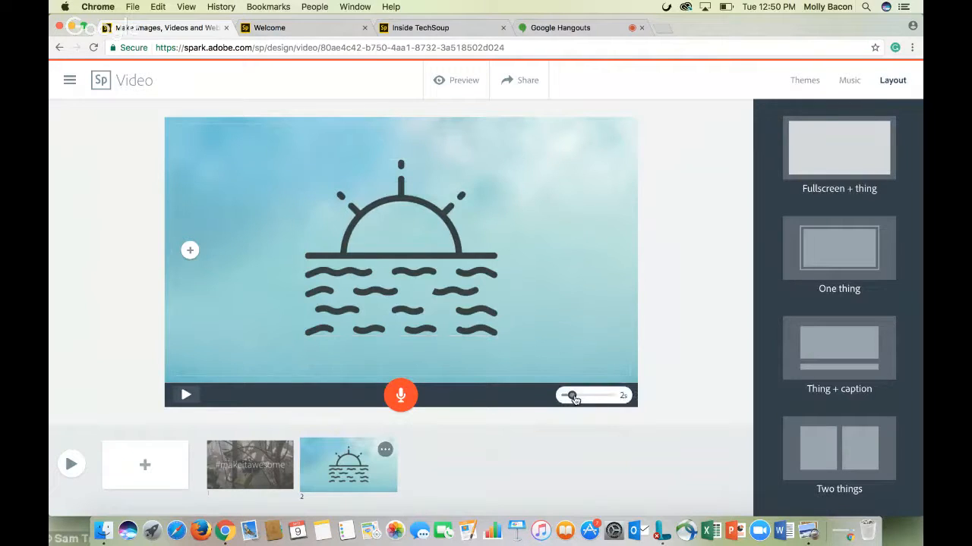
{"action": "mouse_move", "coordinate": [575, 400]}
{"action": "left_mouse_down"}
{"action": "mouse_move", "coordinate": [621, 400]}
{"action": "mouse_move", "coordinate": [578, 398]}
{"action": "left_mouse_up"}
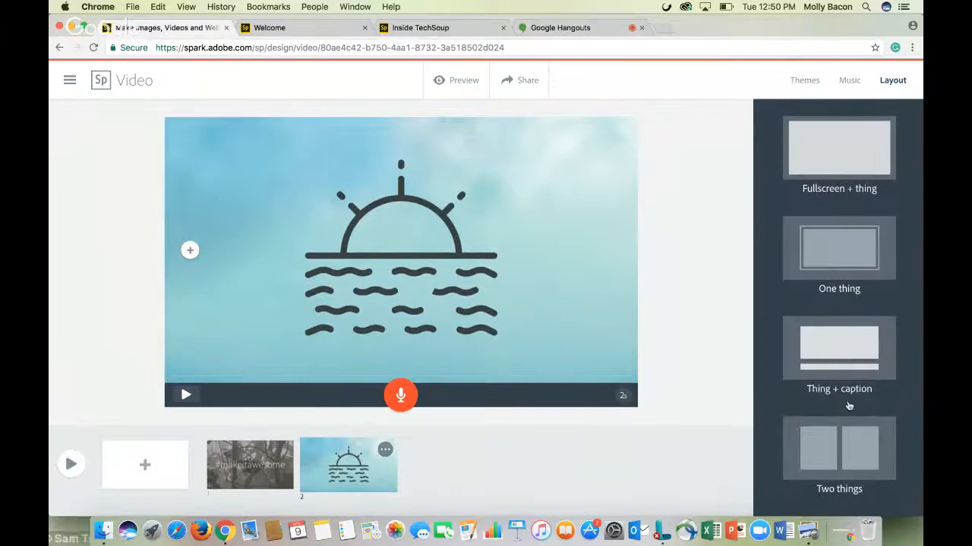
{"action": "left_click", "coordinate": [850, 449]}
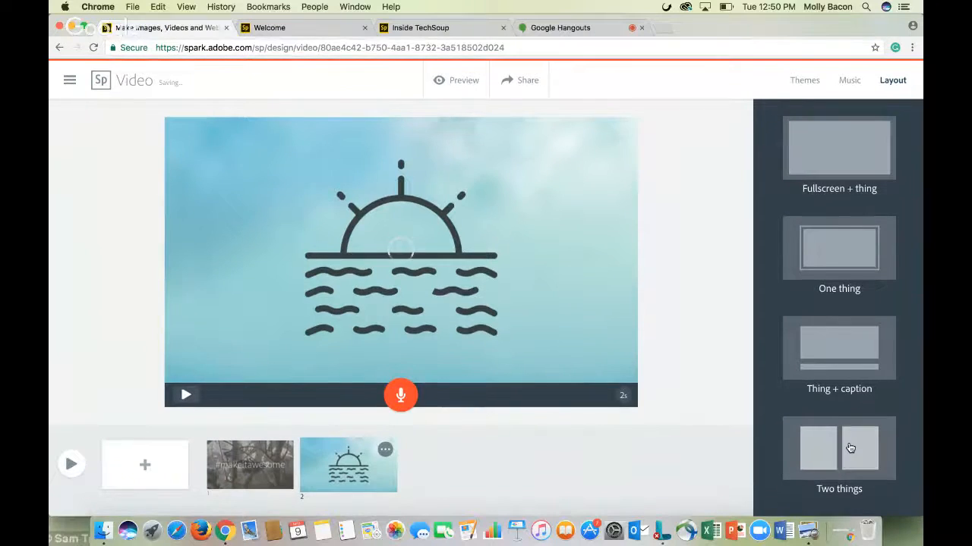
{"action": "left_click", "coordinate": [460, 205]}
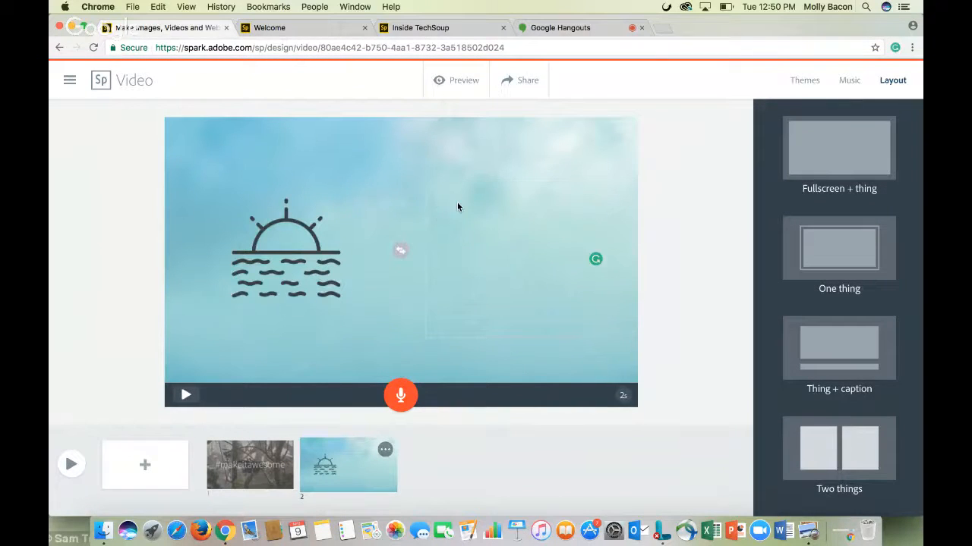
{"action": "type", "text": "Create"}
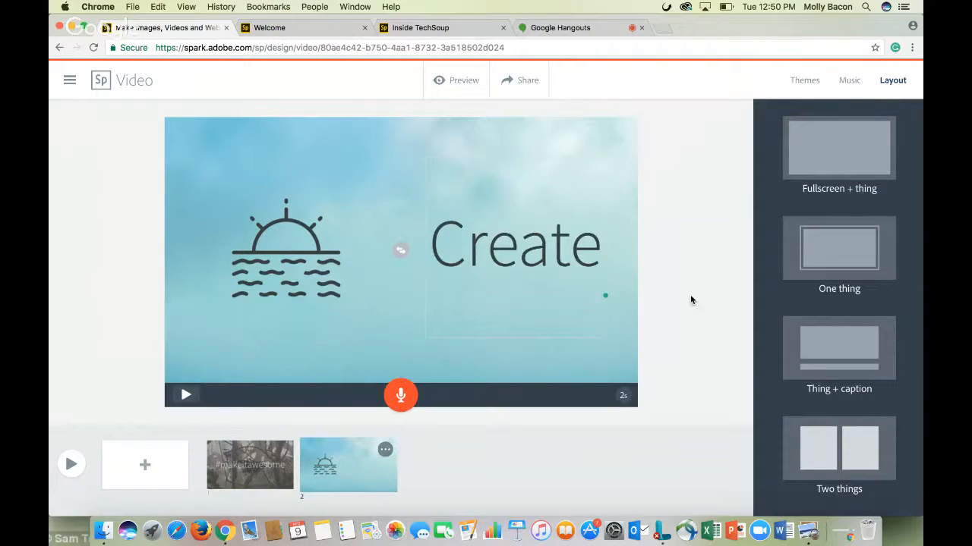
Retry loading the slide and pick the sun above waves ocean icon for the second slide
{"action": "left_click", "coordinate": [843, 165]}
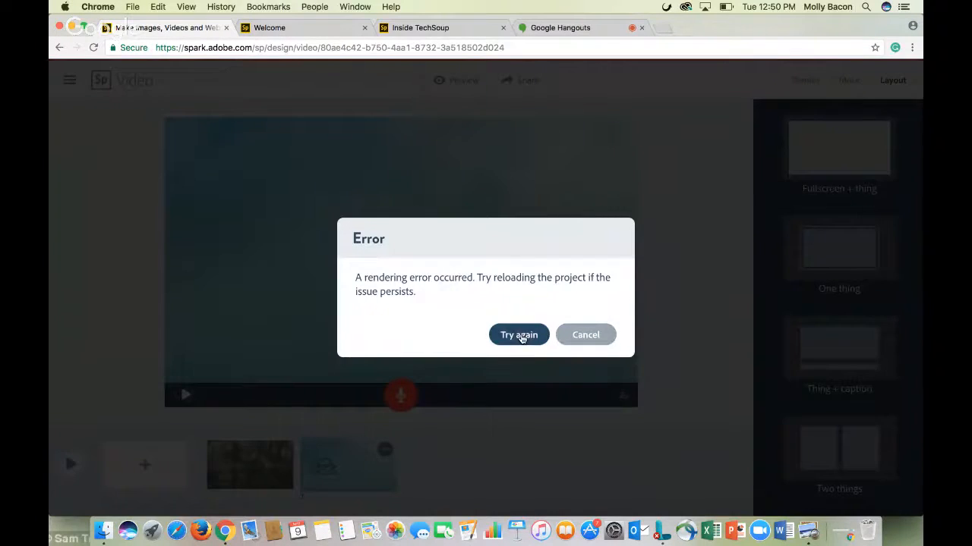
{"action": "left_click", "coordinate": [520, 336]}
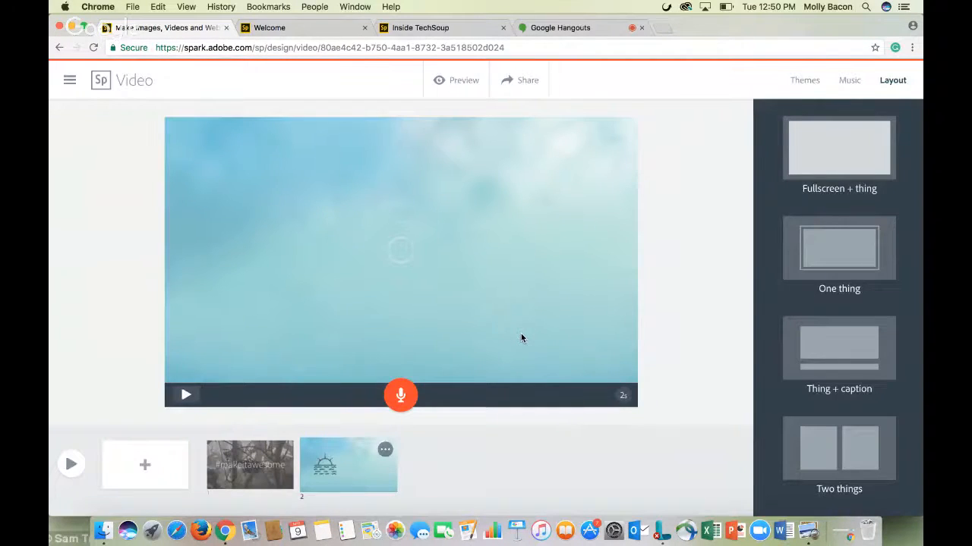
{"action": "left_click", "coordinate": [789, 202]}
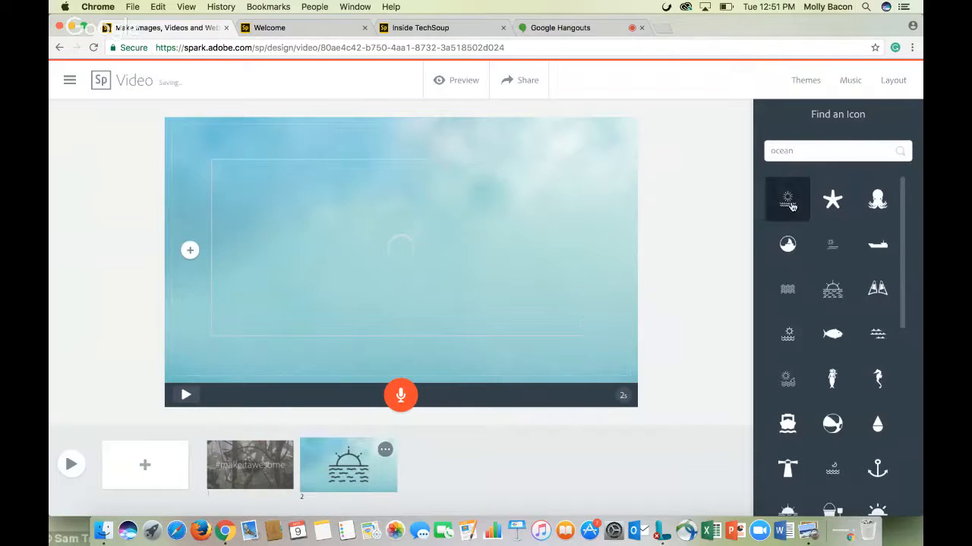
Add a third slide with the Two things layout and place an ocean sunset photo in its left half
{"action": "left_click", "coordinate": [141, 467]}
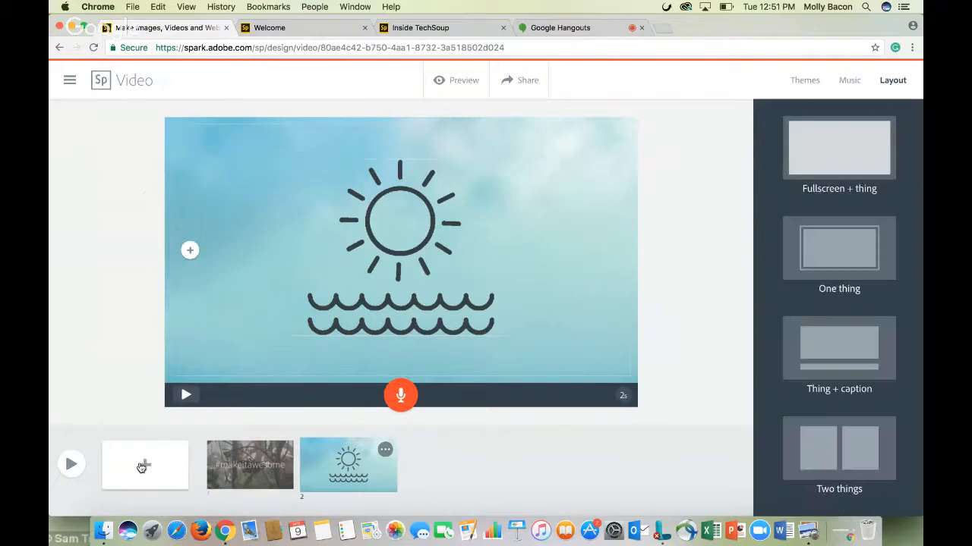
{"action": "left_click", "coordinate": [831, 428]}
{"action": "mouse_move", "coordinate": [344, 244]}
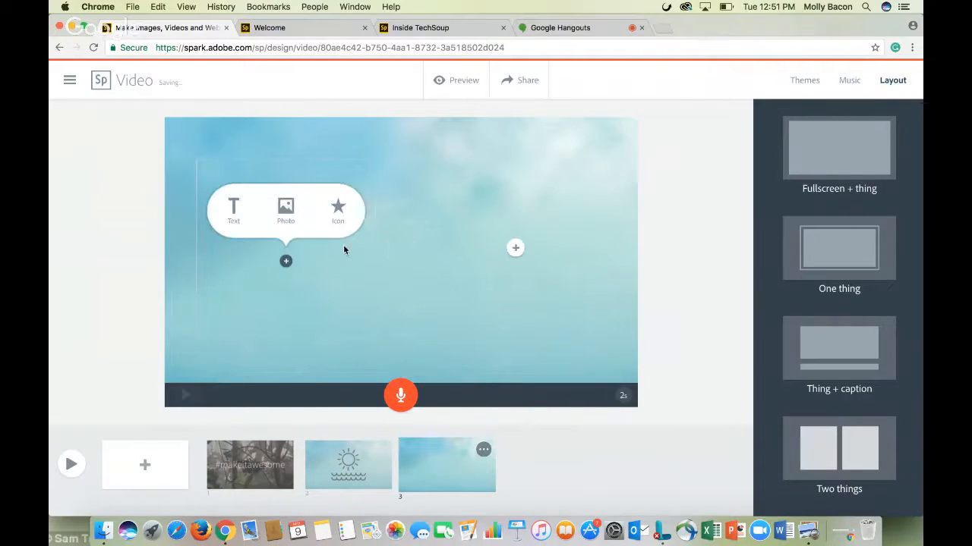
{"action": "left_click", "coordinate": [284, 211]}
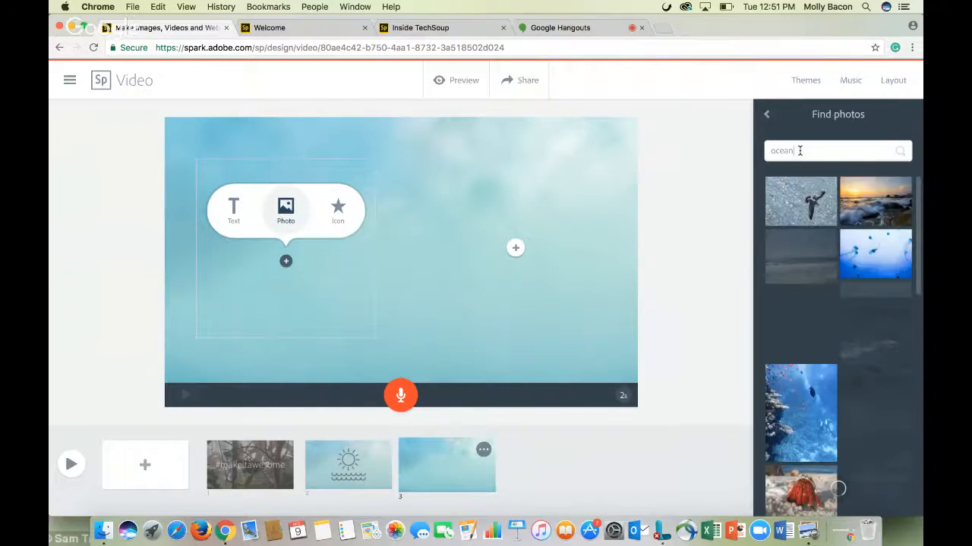
{"action": "left_click", "coordinate": [883, 220]}
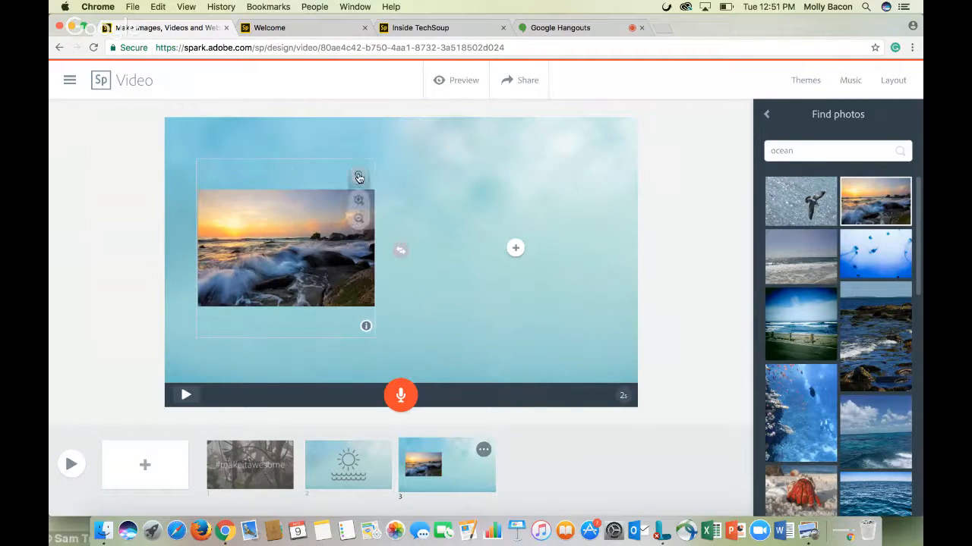
Zoom the sunset photo in until it fills its frame
{"action": "mouse_move", "coordinate": [359, 177]}
{"action": "left_click", "coordinate": [358, 201]}
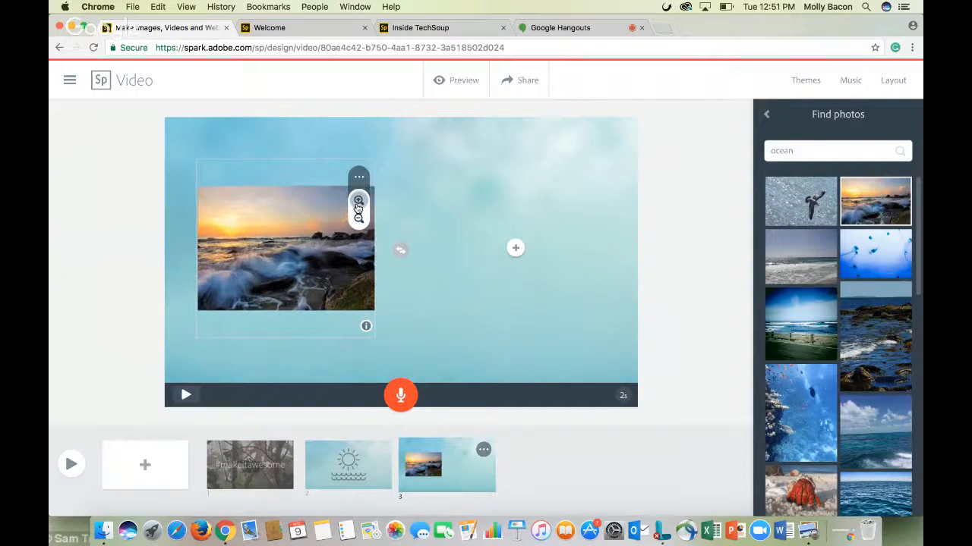
{"action": "left_click", "coordinate": [359, 201]}
{"action": "left_click", "coordinate": [359, 202]}
{"action": "left_click", "coordinate": [358, 201]}
{"action": "left_click", "coordinate": [358, 201]}
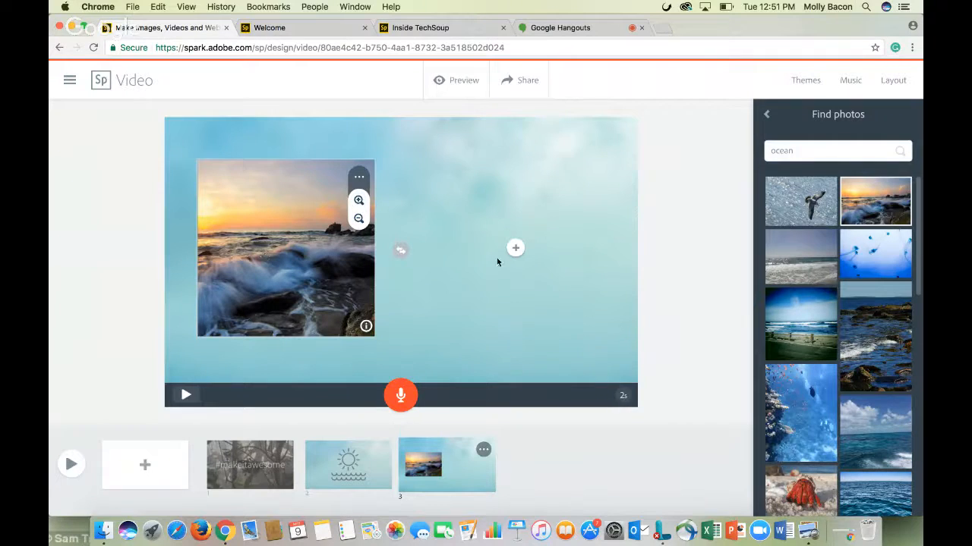
Add the text Create in the right half of the third slide
{"action": "left_click", "coordinate": [510, 249]}
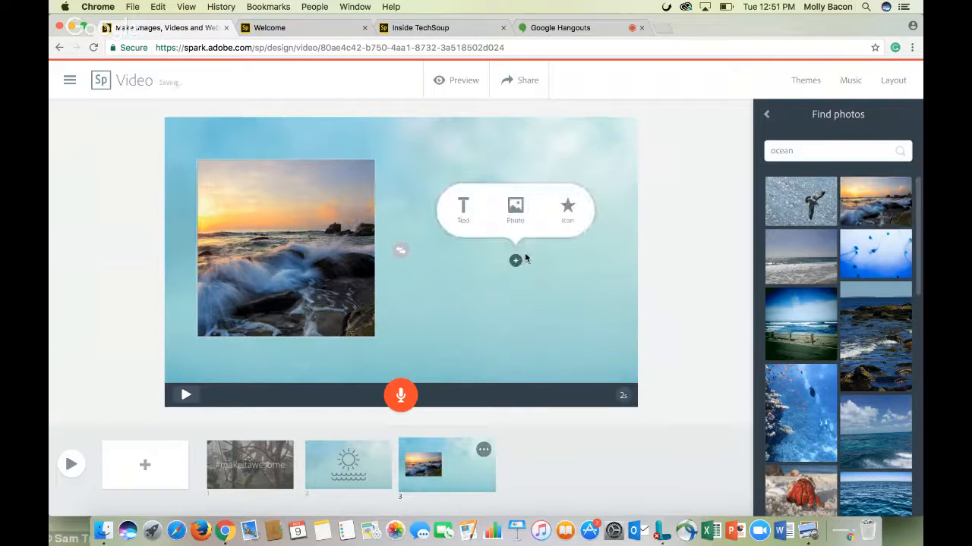
{"action": "left_click", "coordinate": [463, 209]}
{"action": "type", "text": "Create"}
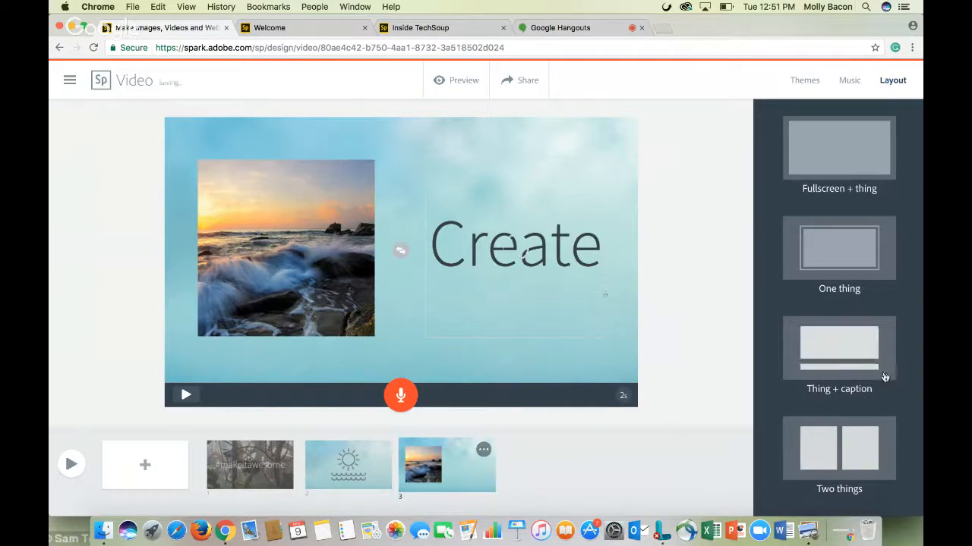
Set the video's background music to Comfy Cotton
{"action": "left_click", "coordinate": [850, 81]}
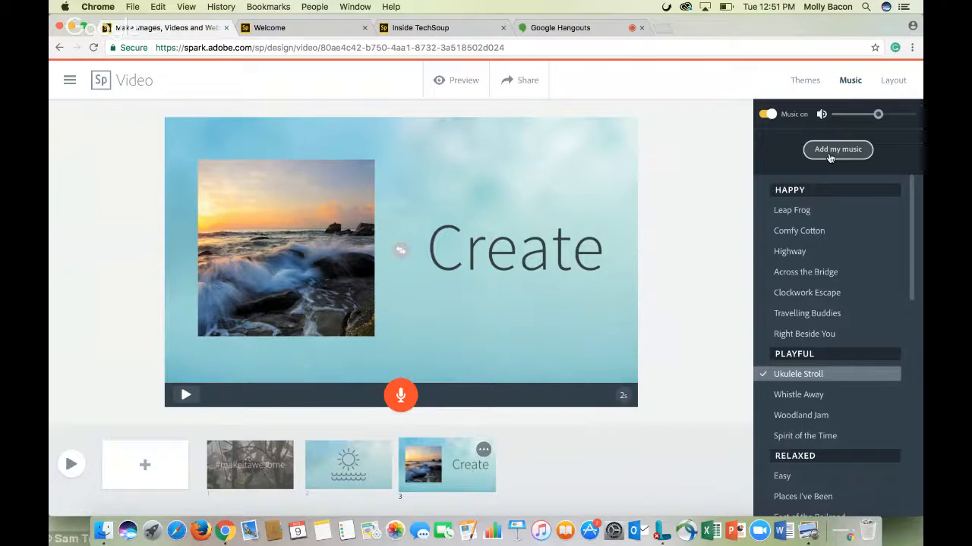
{"action": "left_click", "coordinate": [798, 232]}
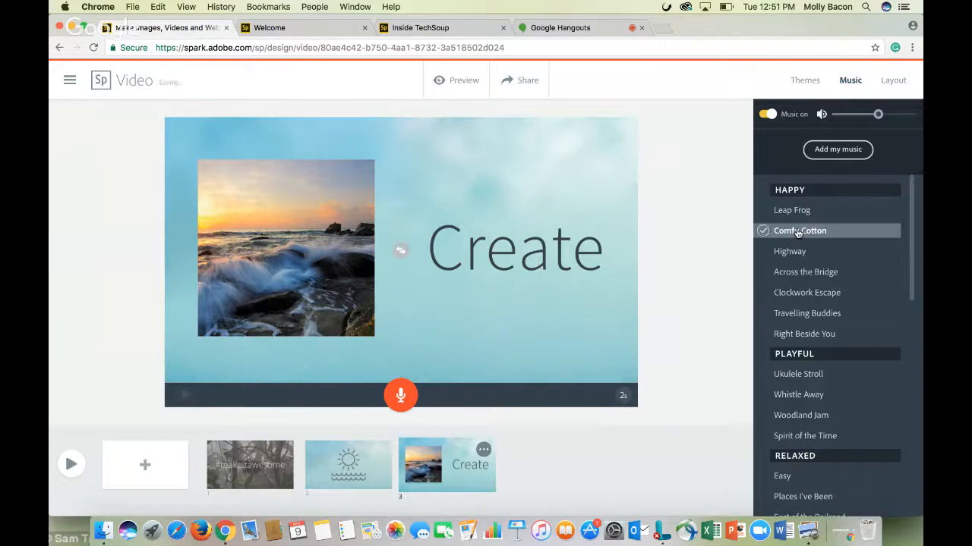
Play the whole video preview and close it
{"action": "key", "text": "XF86AudioRaiseVolume"}
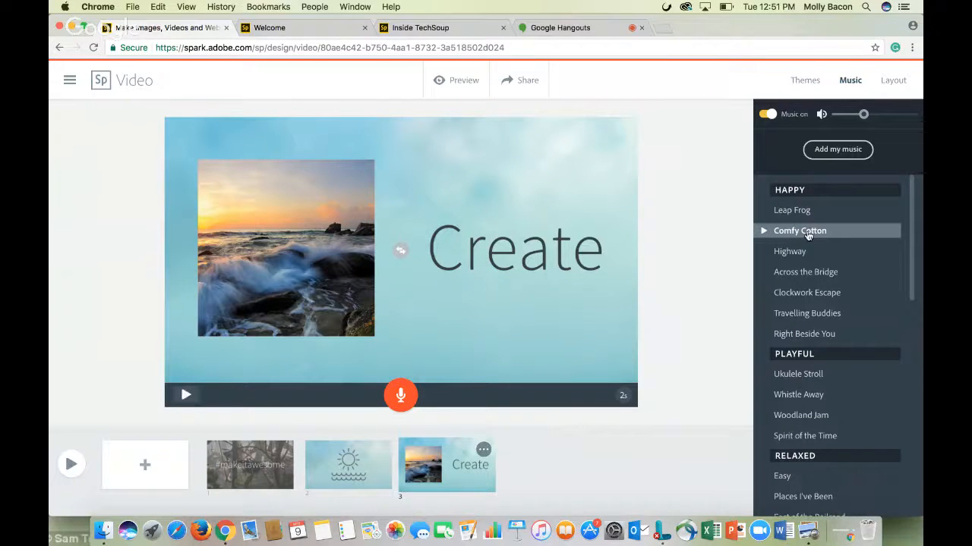
{"action": "left_click", "coordinate": [69, 465]}
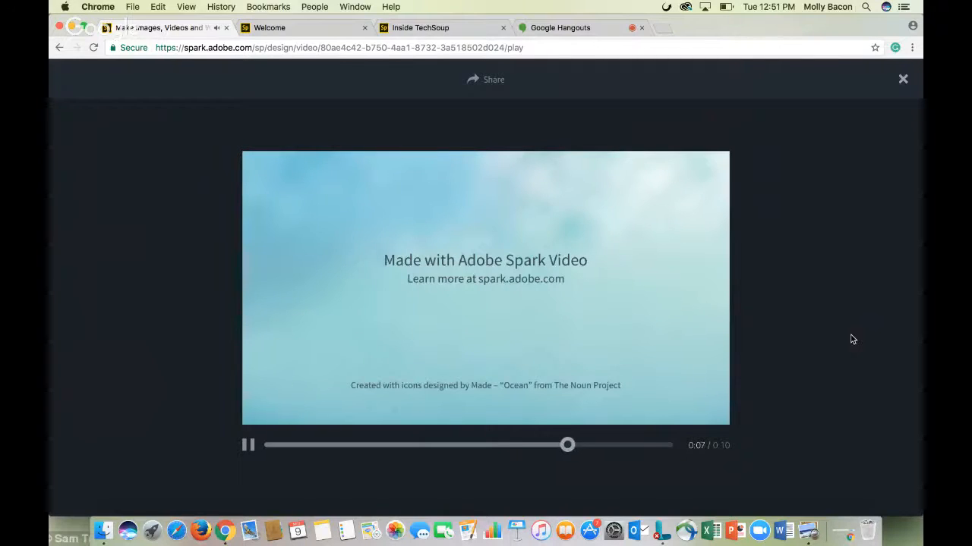
{"action": "left_click", "coordinate": [903, 79]}
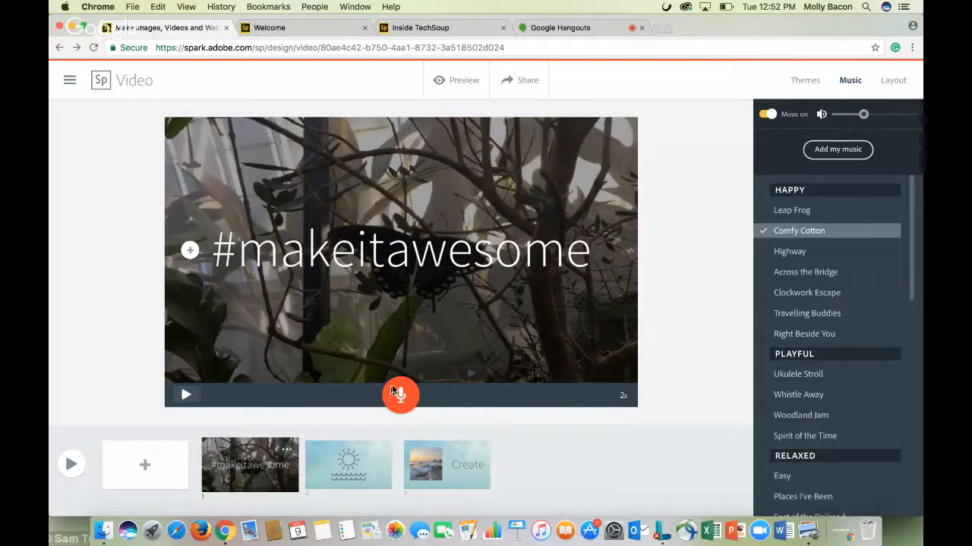
Switch the video's theme to Lights and preview the video again
{"action": "left_click", "coordinate": [894, 80]}
{"action": "left_click", "coordinate": [804, 79]}
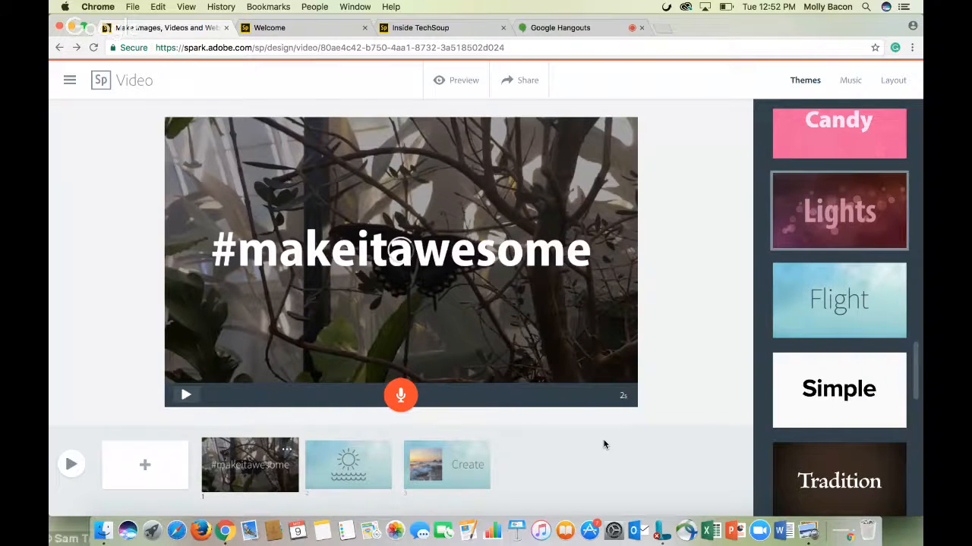
{"action": "left_click", "coordinate": [70, 463]}
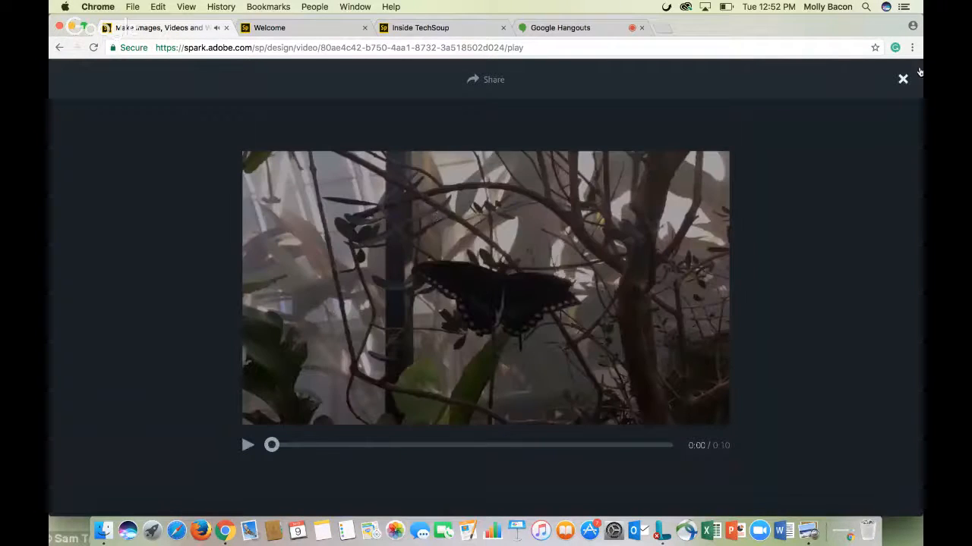
{"action": "left_click", "coordinate": [905, 79]}
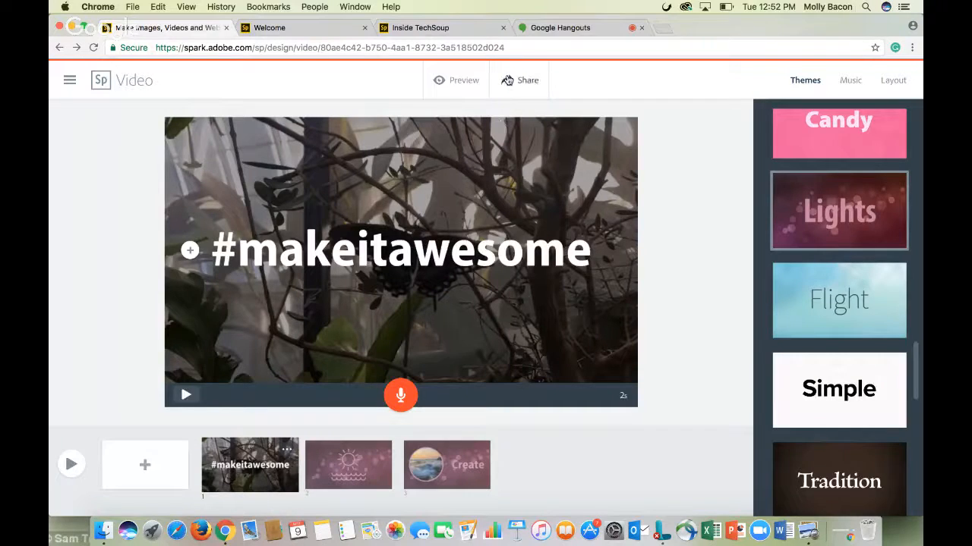
Open the share settings and set the story category to Education
{"action": "left_click", "coordinate": [507, 82]}
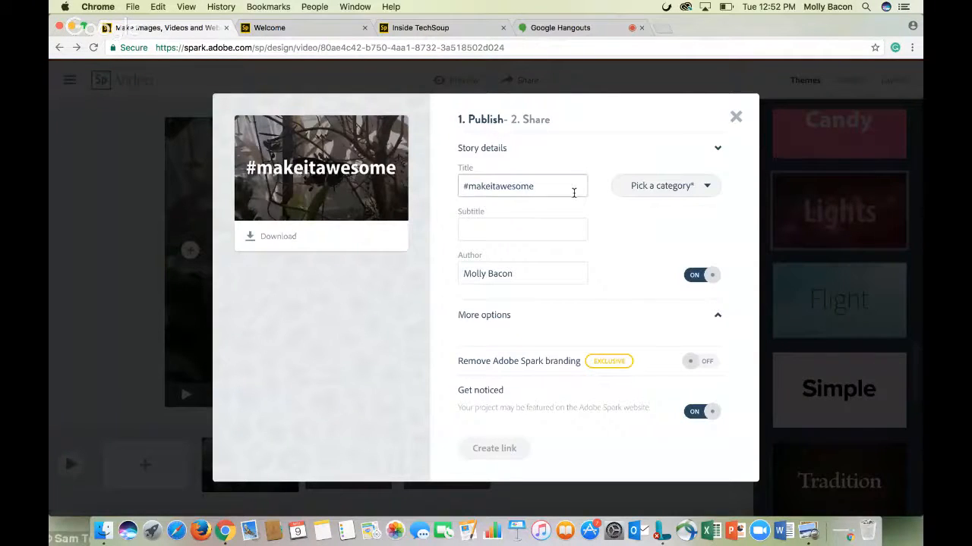
{"action": "left_click", "coordinate": [494, 230]}
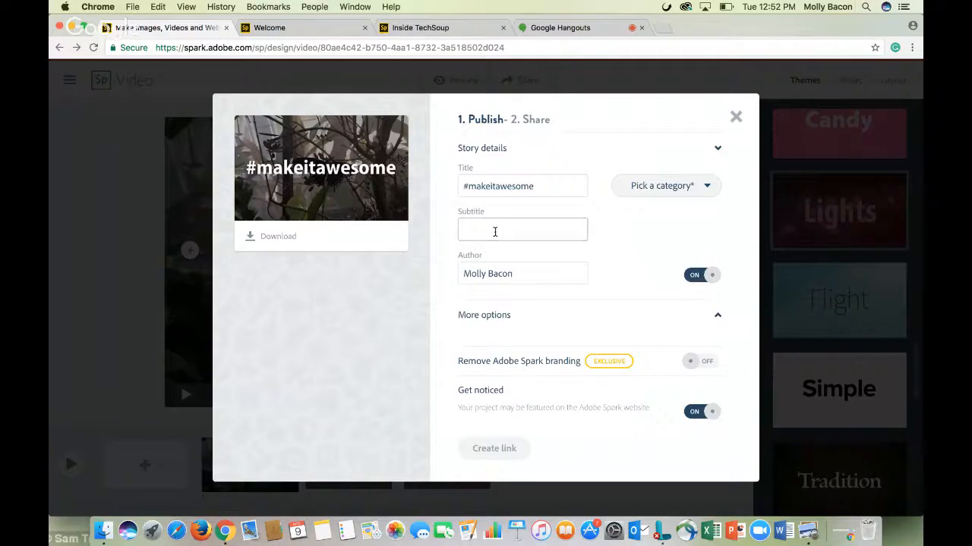
{"action": "left_click", "coordinate": [667, 186]}
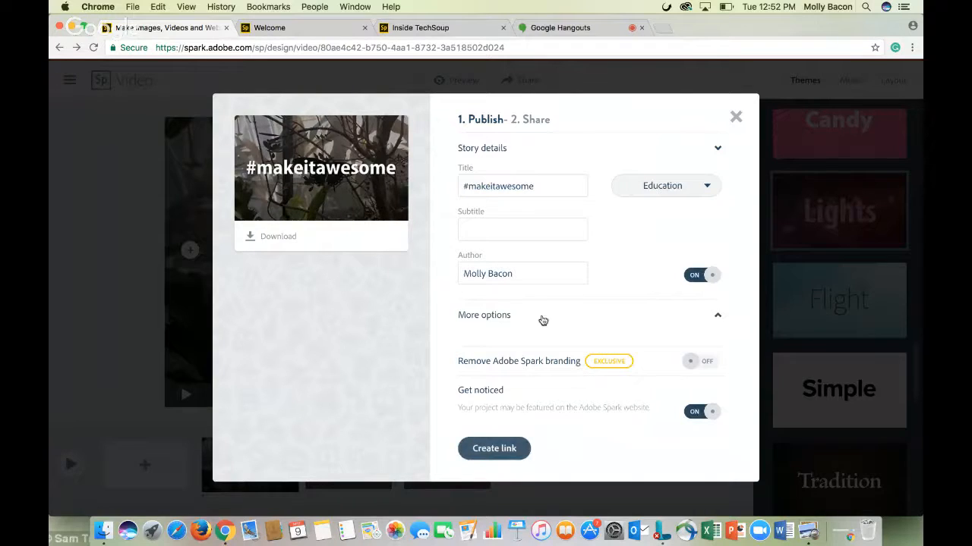
Under More options, turn on Remove Adobe Spark branding and turn off Get noticed
{"action": "left_click", "coordinate": [543, 322]}
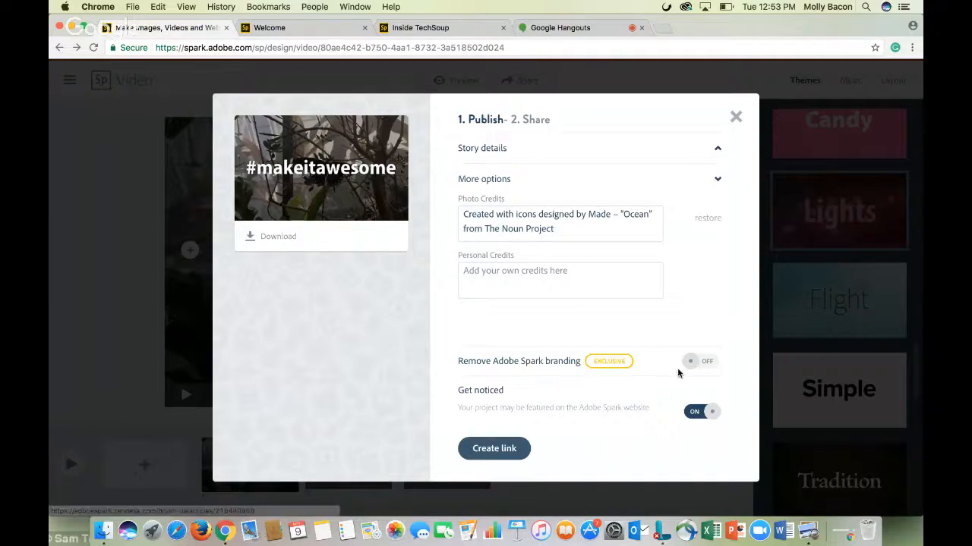
{"action": "left_click", "coordinate": [714, 365]}
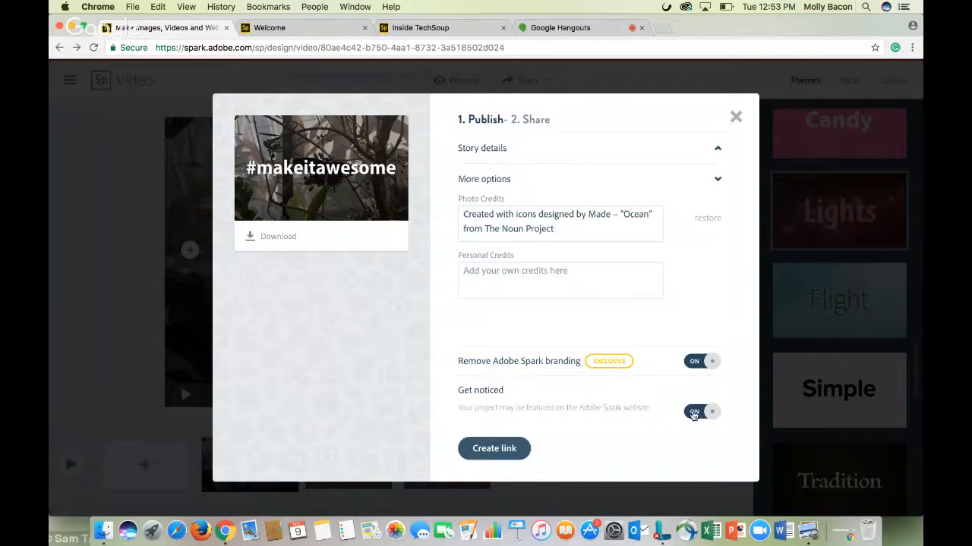
{"action": "left_click", "coordinate": [692, 415]}
Start creating the share link, then close the publishing window
{"action": "left_click", "coordinate": [503, 448]}
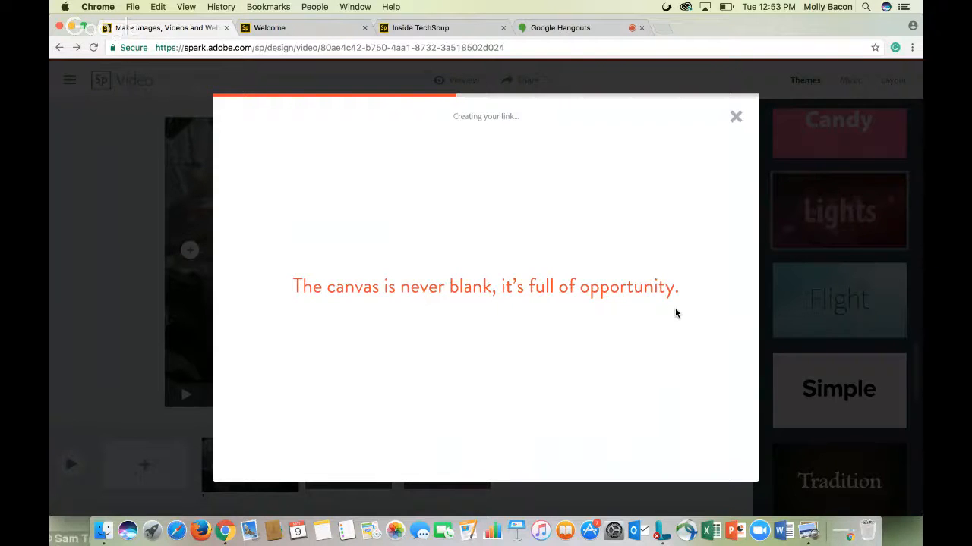
{"action": "left_click", "coordinate": [735, 119]}
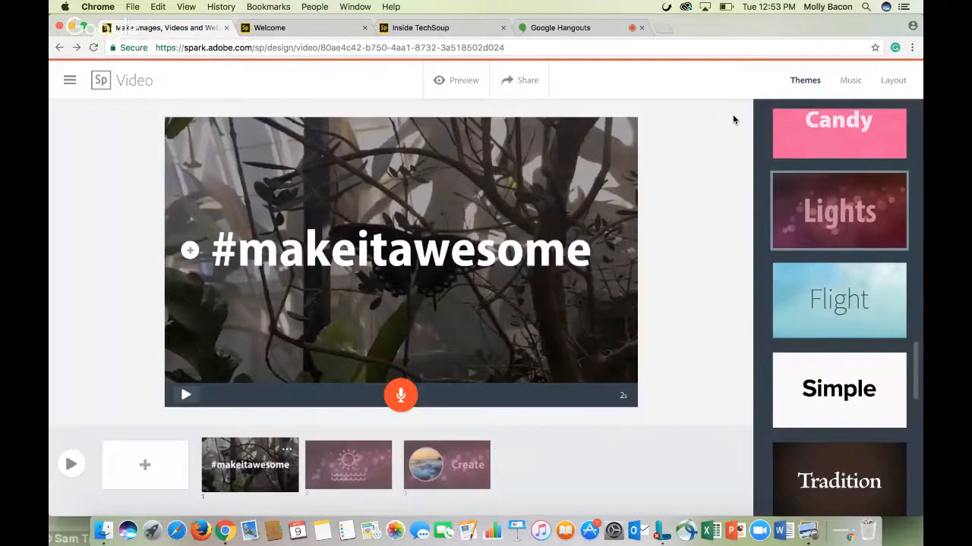
Return to My Projects and start a new Spark Page
{"action": "left_click", "coordinate": [101, 80]}
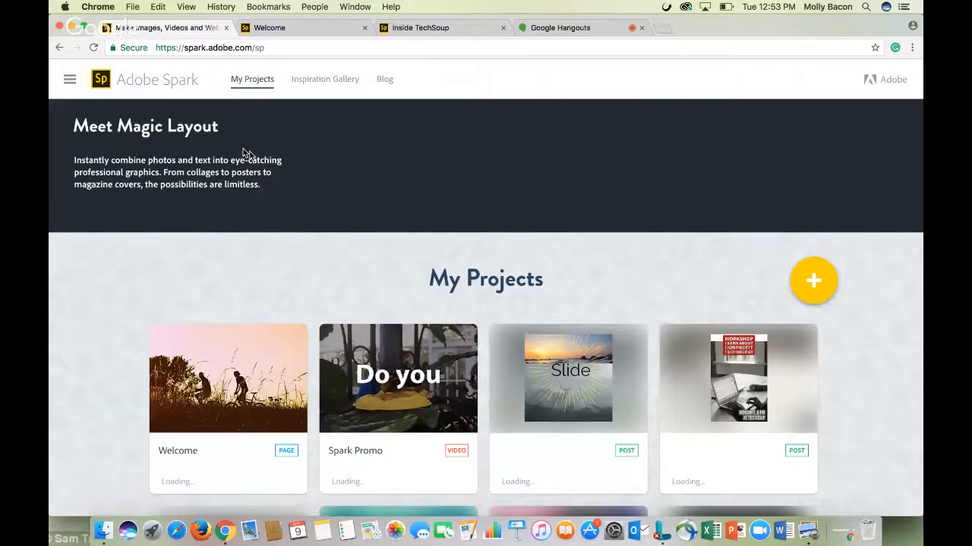
{"action": "left_click", "coordinate": [814, 282]}
{"action": "left_click", "coordinate": [233, 186]}
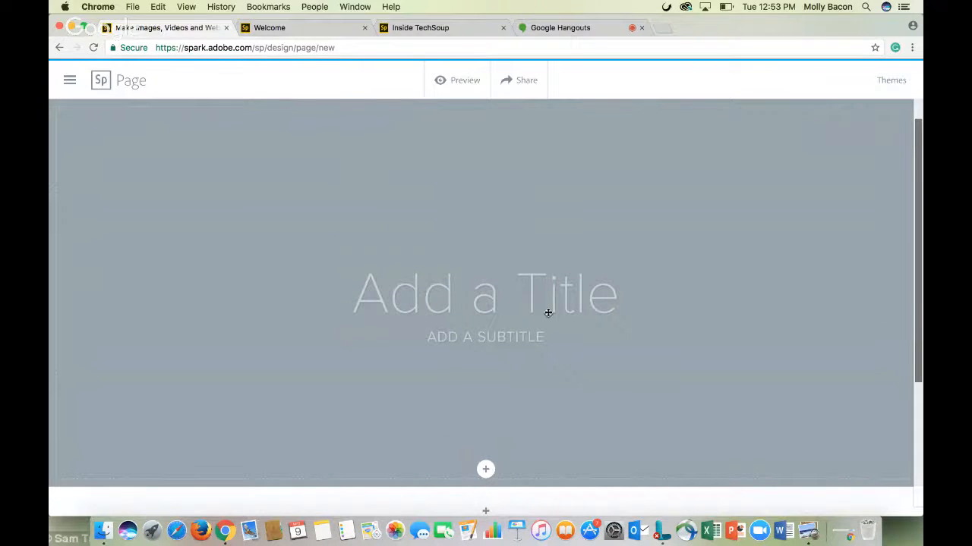
{"action": "scroll", "coordinate": [492, 400], "scroll_direction": "down", "scroll_amount": 3}
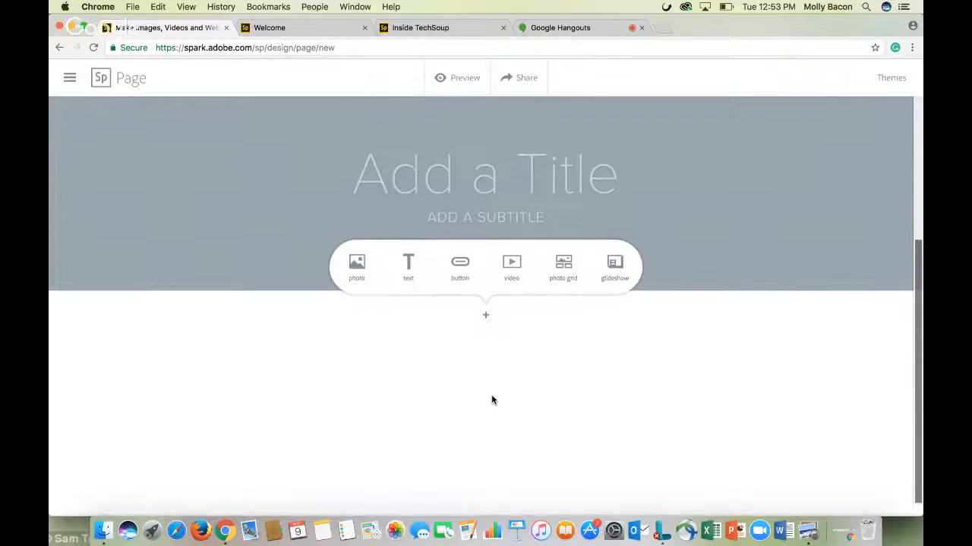
{"action": "scroll", "coordinate": [492, 400], "scroll_direction": "up", "scroll_amount": 3}
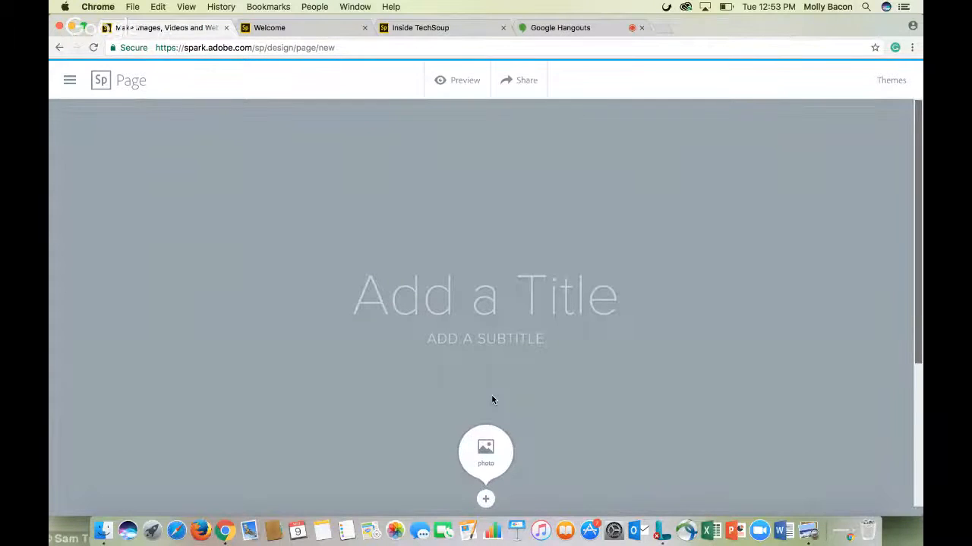
Apply the Trek theme to the new page
{"action": "left_click", "coordinate": [894, 81]}
{"action": "left_click", "coordinate": [834, 182]}
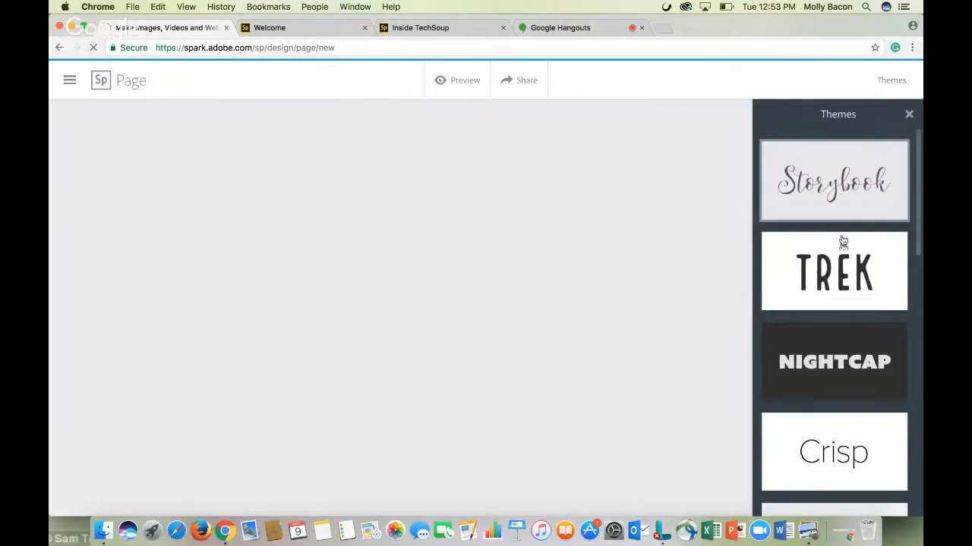
{"action": "left_click", "coordinate": [841, 289]}
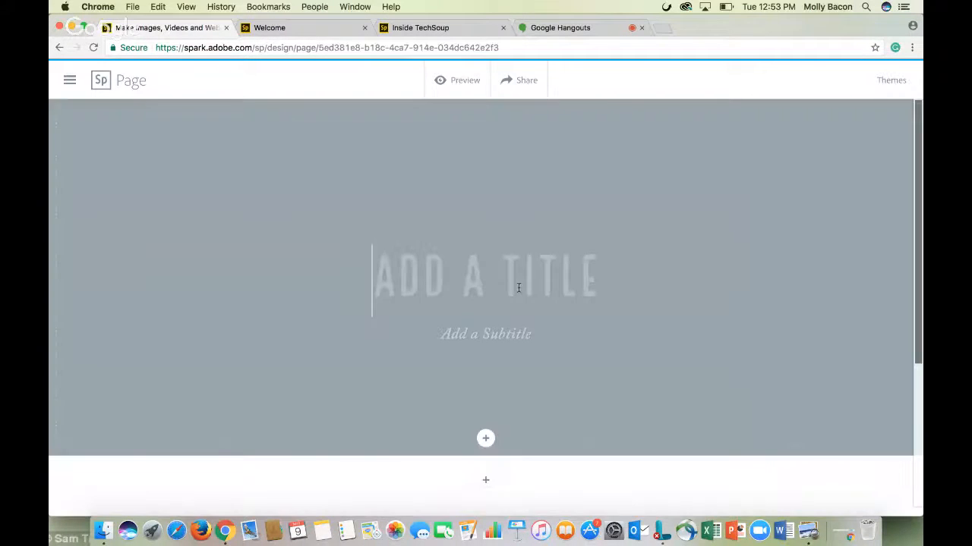
Enter the page title HI and the subtitle welcome
{"action": "type", "text": "HI"}
{"action": "left_click", "coordinate": [490, 329]}
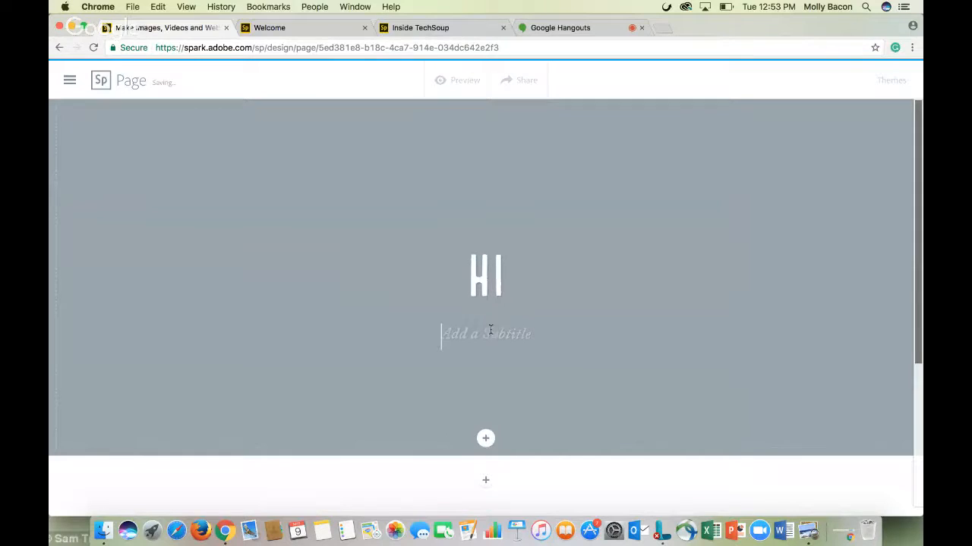
{"action": "type", "text": "welcome"}
Add a Donate button linking to techsoup.org below the title section
{"action": "scroll", "coordinate": [473, 399], "scroll_direction": "down", "scroll_amount": 2}
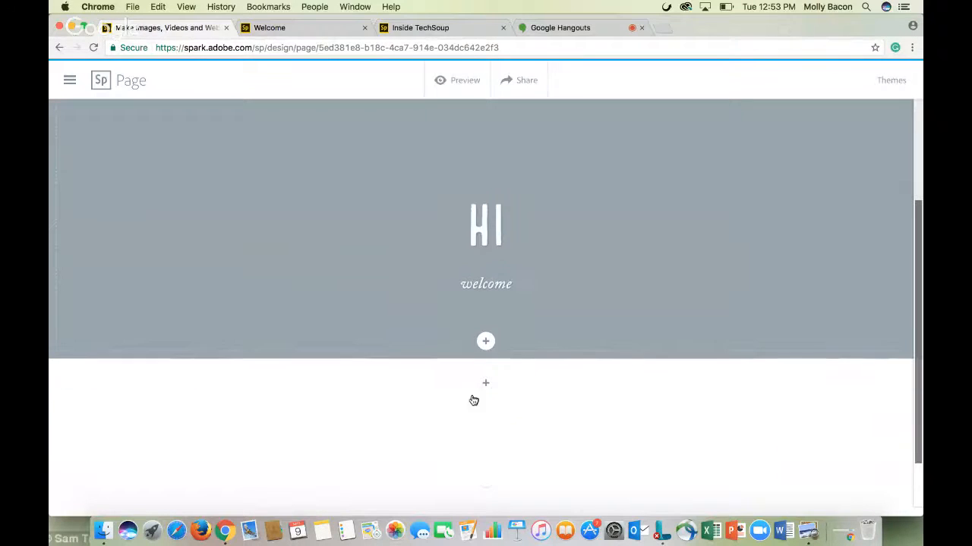
{"action": "left_click", "coordinate": [486, 387]}
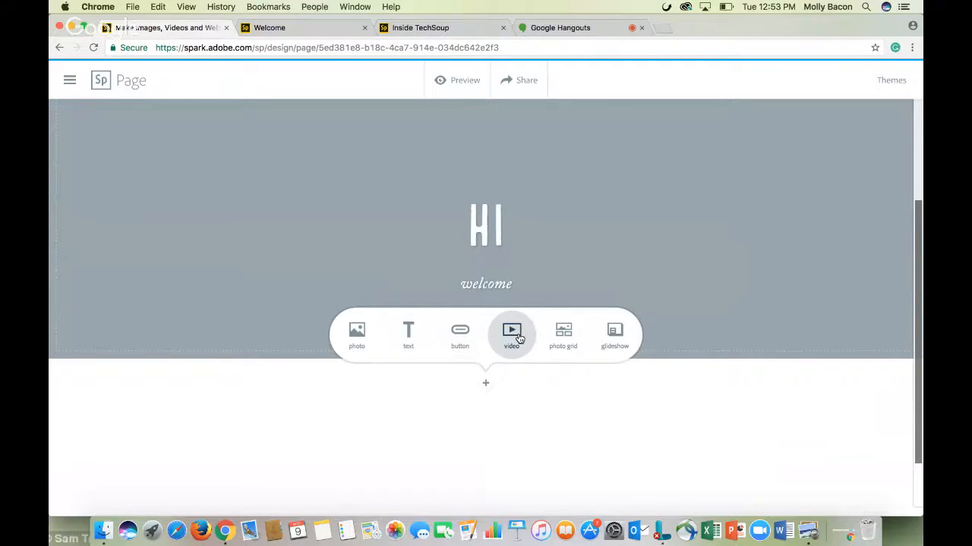
{"action": "left_click", "coordinate": [460, 337]}
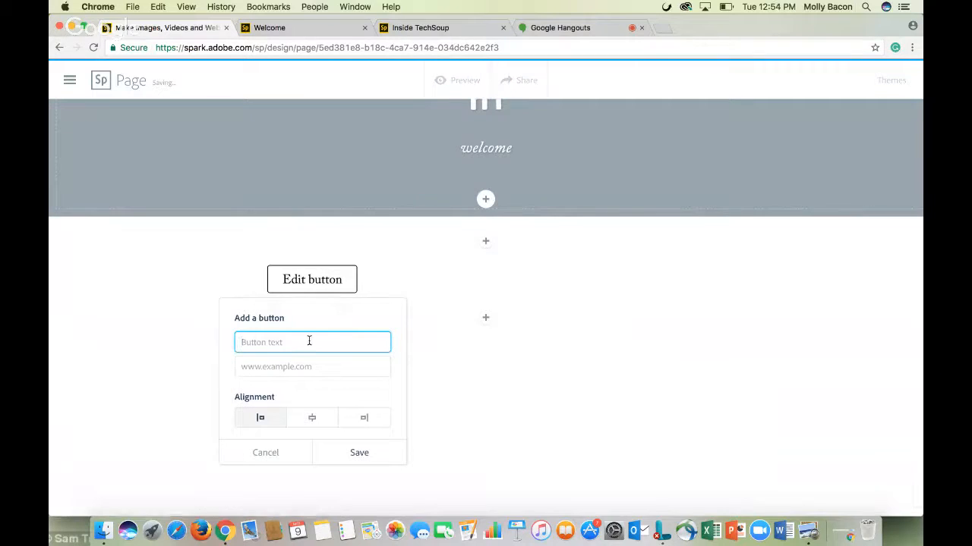
{"action": "type", "text": "Donate"}
{"action": "left_click", "coordinate": [308, 368]}
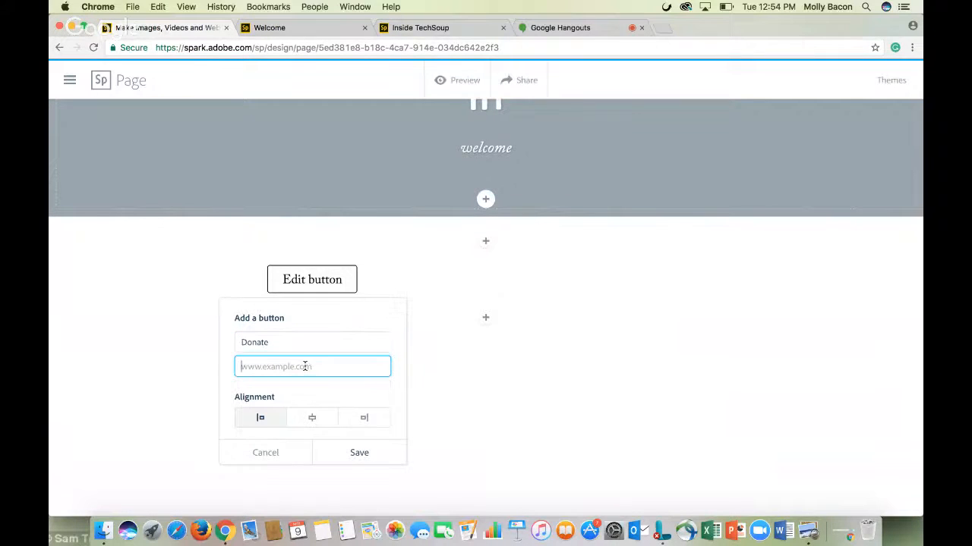
{"action": "type", "text": "techsoup.org"}
{"action": "left_click", "coordinate": [359, 452]}
Add a photo below the button by searching photos for ocean and picking a sunset image
{"action": "left_click", "coordinate": [486, 317]}
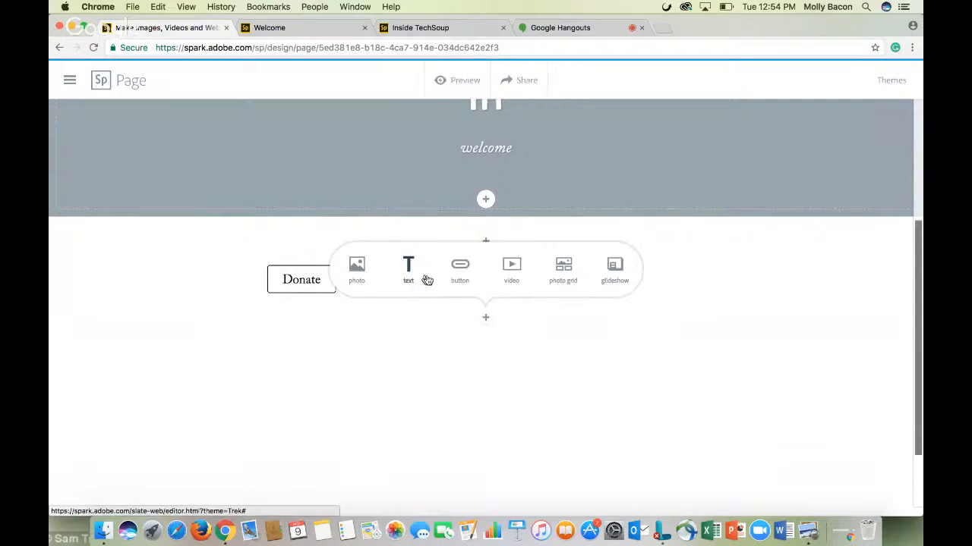
{"action": "left_click", "coordinate": [356, 268]}
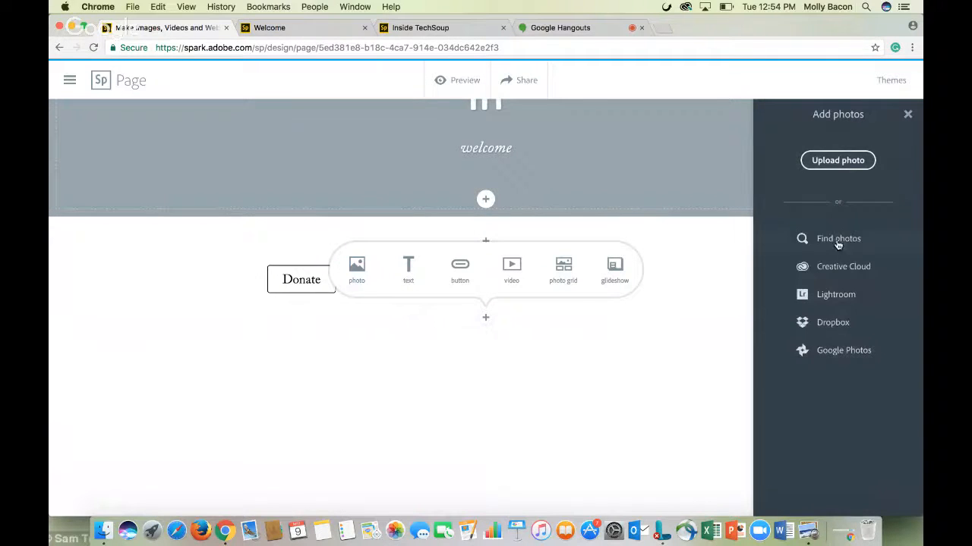
{"action": "left_click", "coordinate": [838, 240]}
{"action": "type", "text": "oce"}
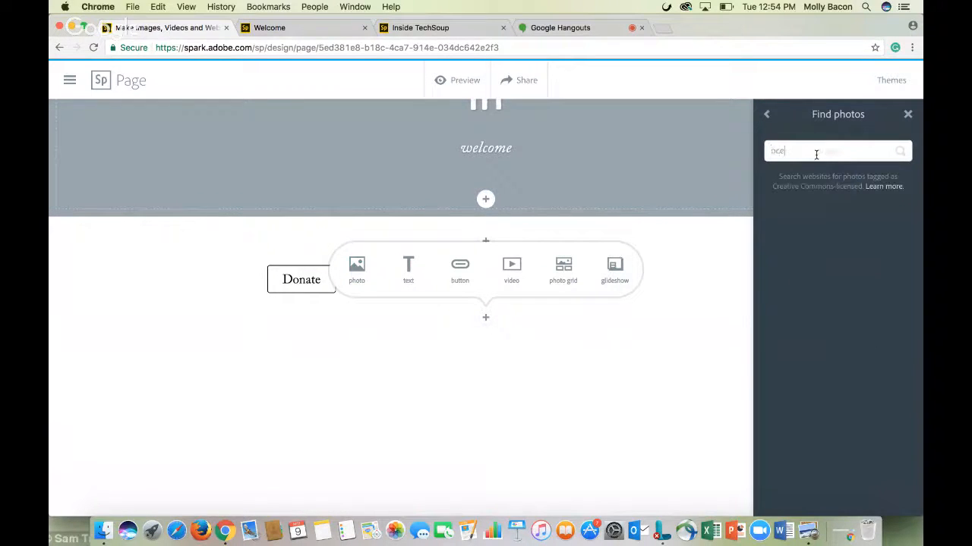
{"action": "type", "text": "an"}
{"action": "key", "text": "Return"}
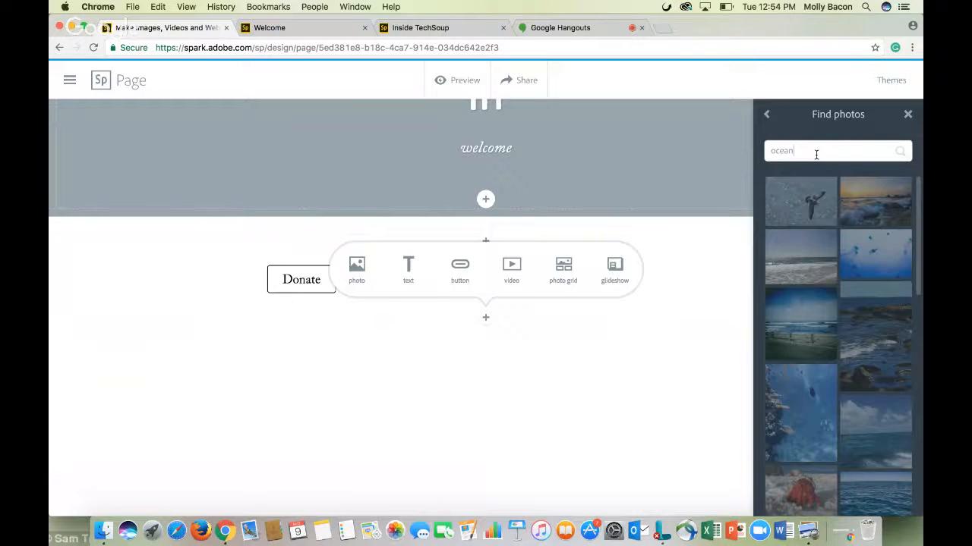
{"action": "scroll", "coordinate": [842, 481], "scroll_direction": "down", "scroll_amount": 5}
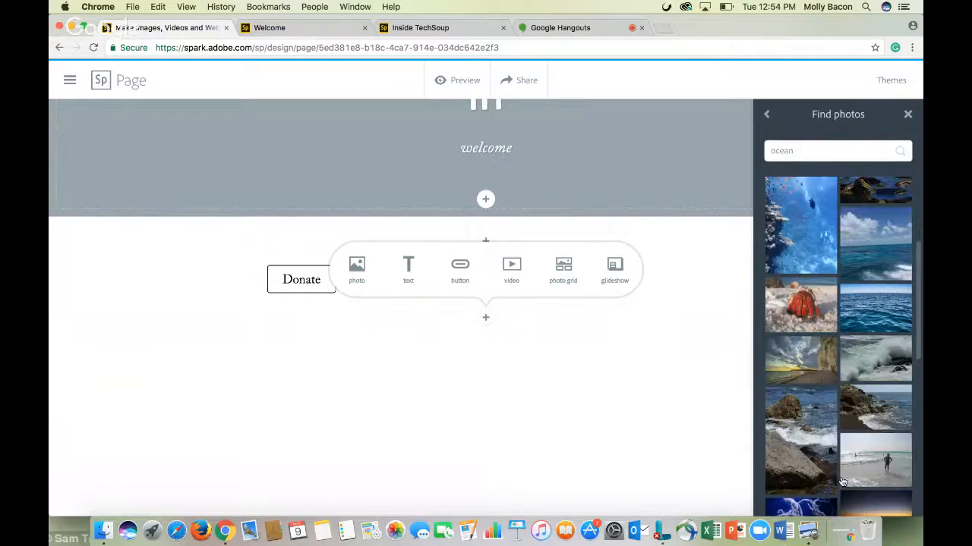
{"action": "scroll", "coordinate": [842, 481], "scroll_direction": "down", "scroll_amount": 3}
{"action": "left_click", "coordinate": [844, 476]}
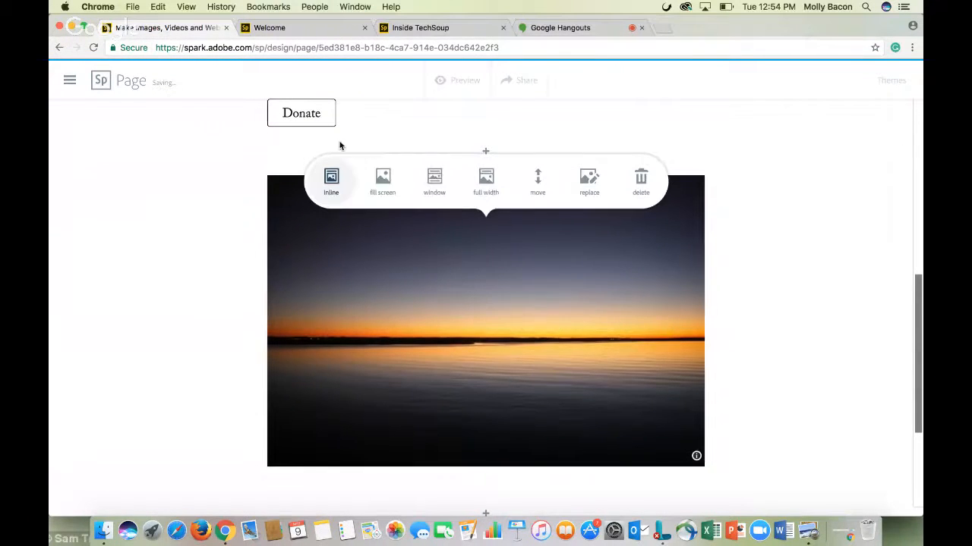
Set the sunset photo's display style to Full width after trying Window and Fill screen
{"action": "left_click", "coordinate": [434, 184]}
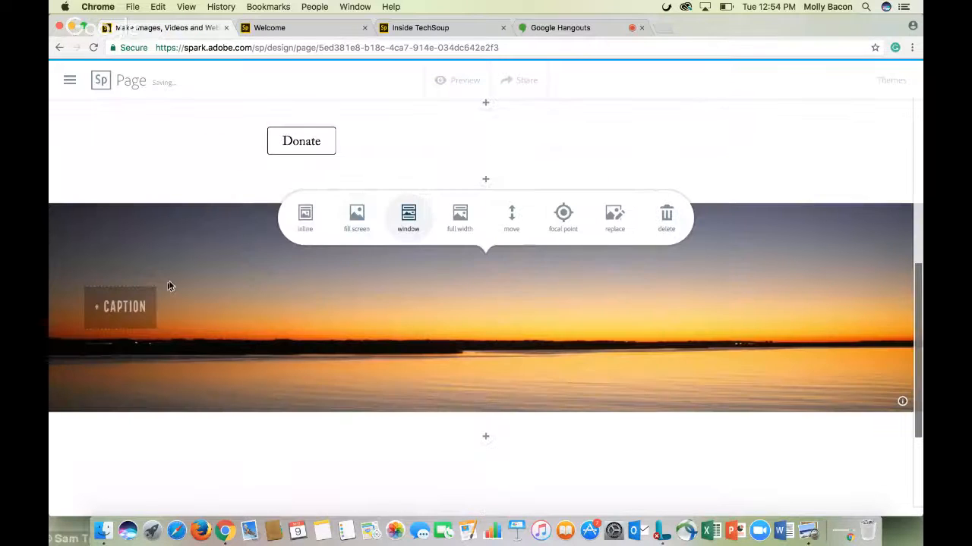
{"action": "left_click", "coordinate": [361, 230]}
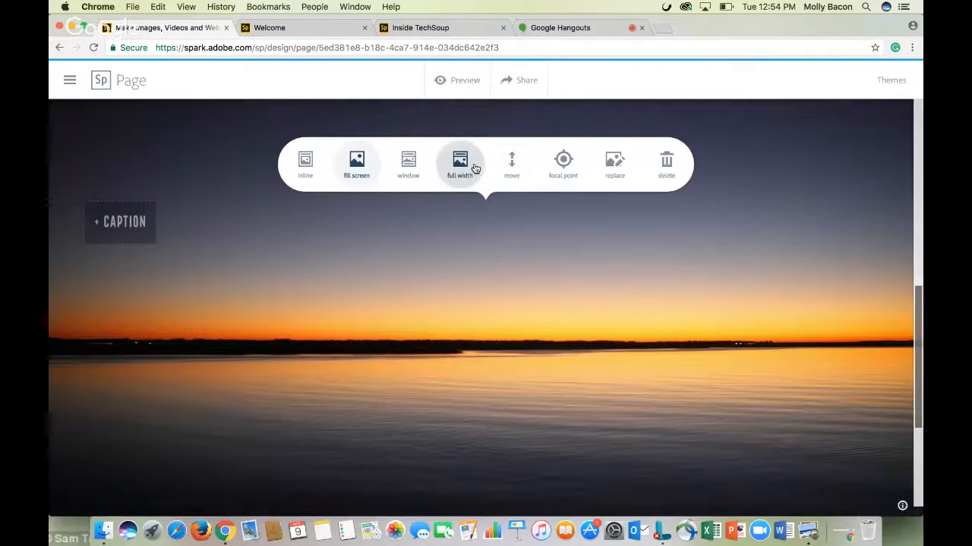
{"action": "left_click", "coordinate": [461, 165]}
{"action": "scroll", "coordinate": [510, 327], "scroll_direction": "up", "scroll_amount": 3}
{"action": "scroll", "coordinate": [510, 327], "scroll_direction": "down", "scroll_amount": 5}
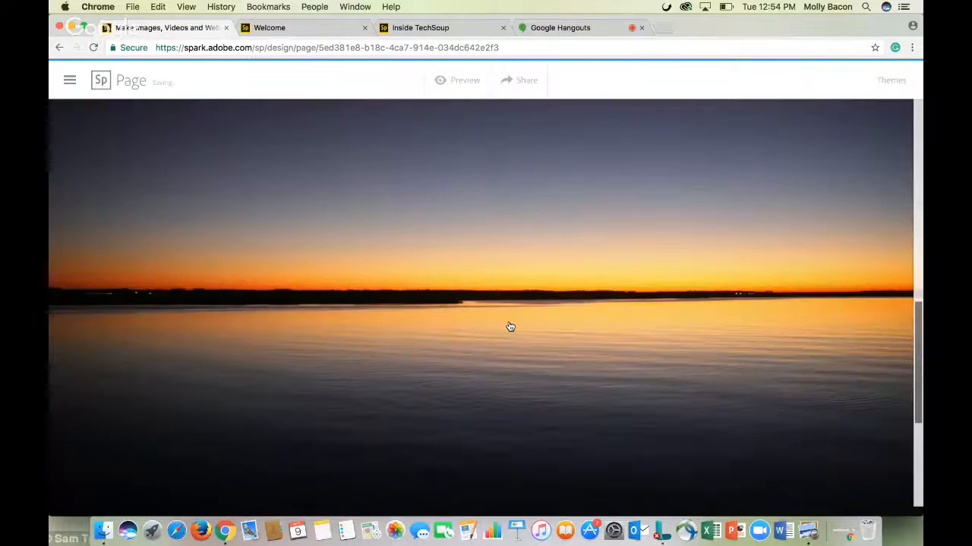
{"action": "scroll", "coordinate": [510, 326], "scroll_direction": "up", "scroll_amount": 5}
Set a cliffside ocean beach photo as the background image of the HI title section
{"action": "left_click", "coordinate": [486, 225]}
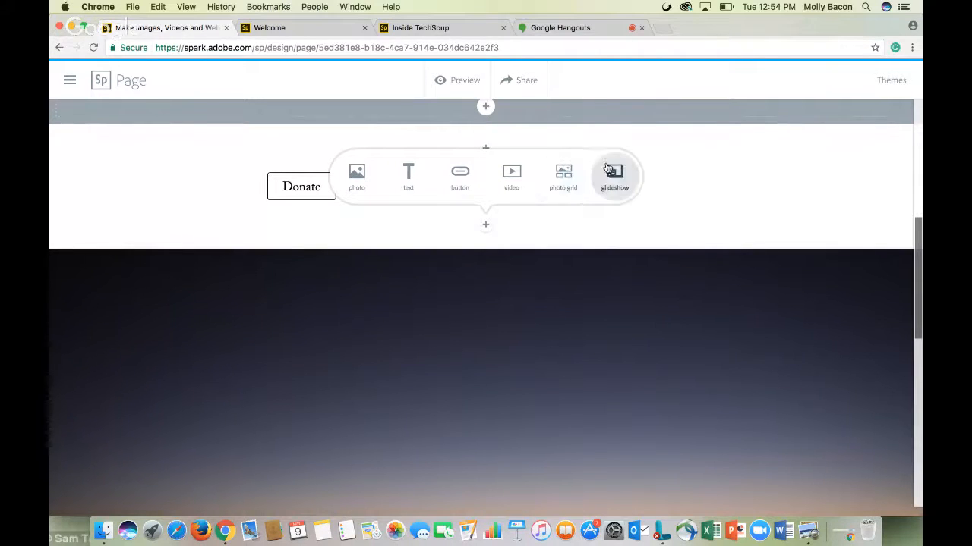
{"action": "scroll", "coordinate": [582, 323], "scroll_direction": "down", "scroll_amount": 2}
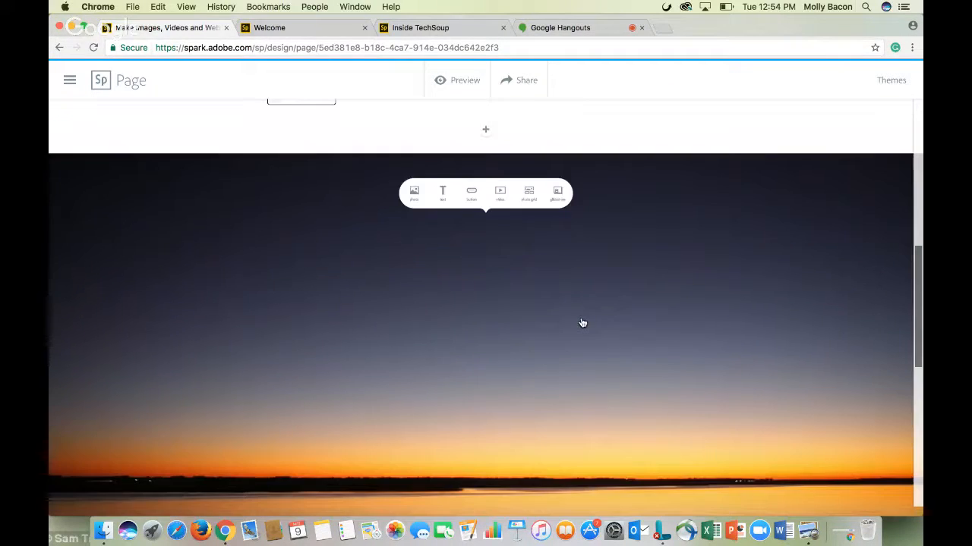
{"action": "scroll", "coordinate": [583, 323], "scroll_direction": "up", "scroll_amount": 4}
{"action": "mouse_move", "coordinate": [486, 330]}
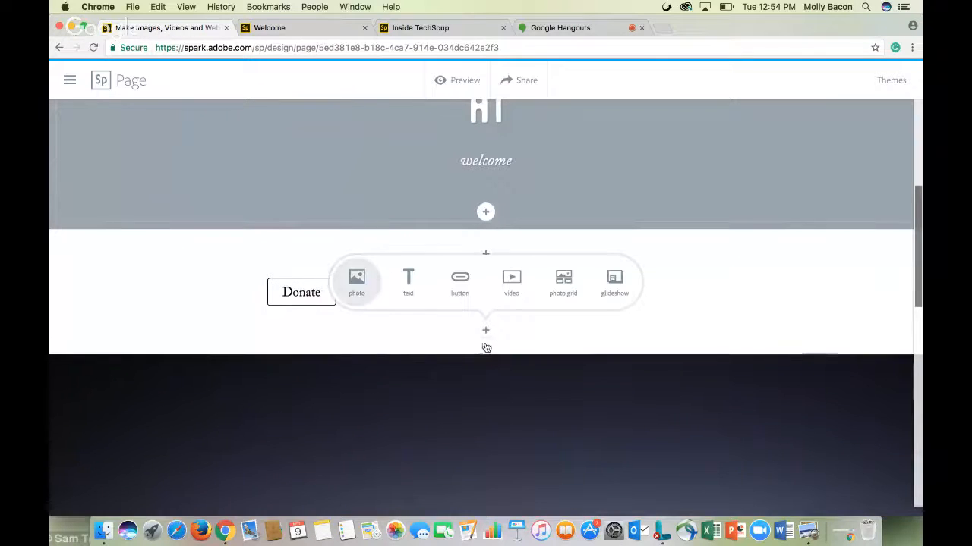
{"action": "scroll", "coordinate": [509, 359], "scroll_direction": "down", "scroll_amount": 4}
{"action": "scroll", "coordinate": [509, 359], "scroll_direction": "down", "scroll_amount": 7}
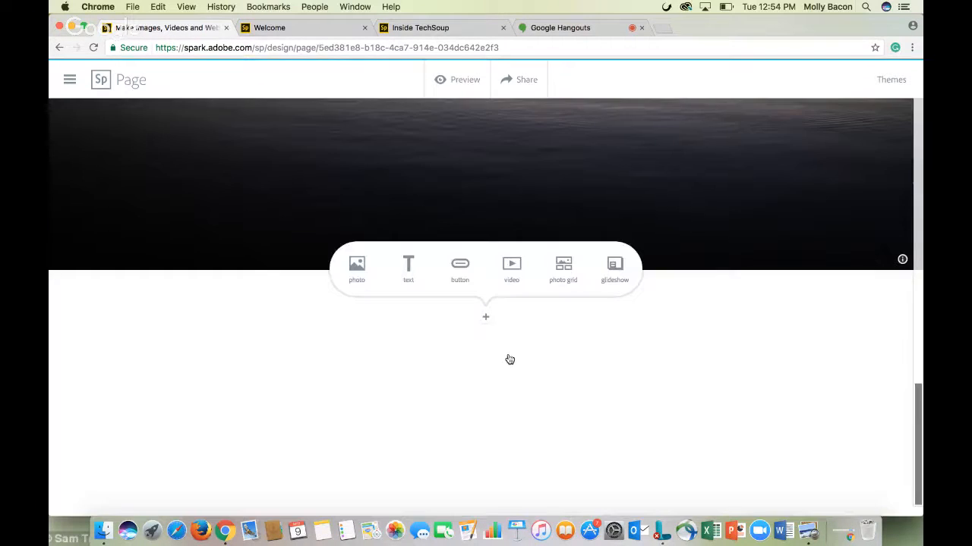
{"action": "scroll", "coordinate": [509, 359], "scroll_direction": "up", "scroll_amount": 5}
{"action": "scroll", "coordinate": [508, 356], "scroll_direction": "up", "scroll_amount": 15}
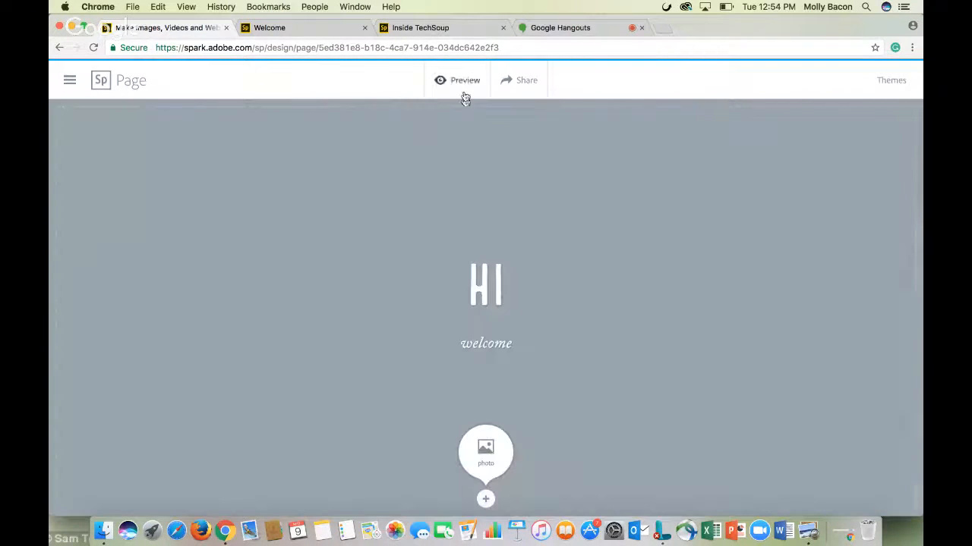
{"action": "left_click", "coordinate": [483, 450]}
{"action": "left_click", "coordinate": [813, 249]}
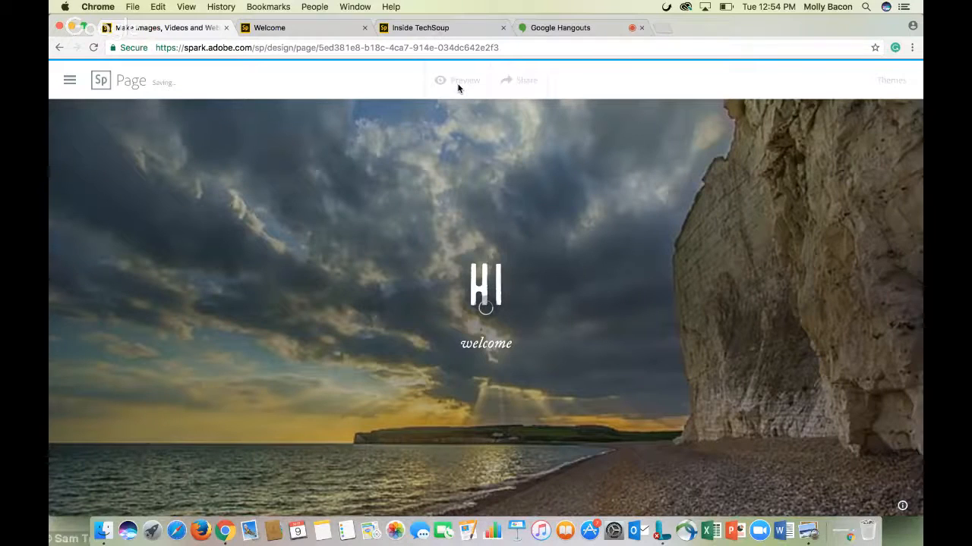
Preview the page and scroll through the title, Donate button, sunset photo and credits
{"action": "scroll", "coordinate": [471, 125], "scroll_direction": "down", "scroll_amount": 10}
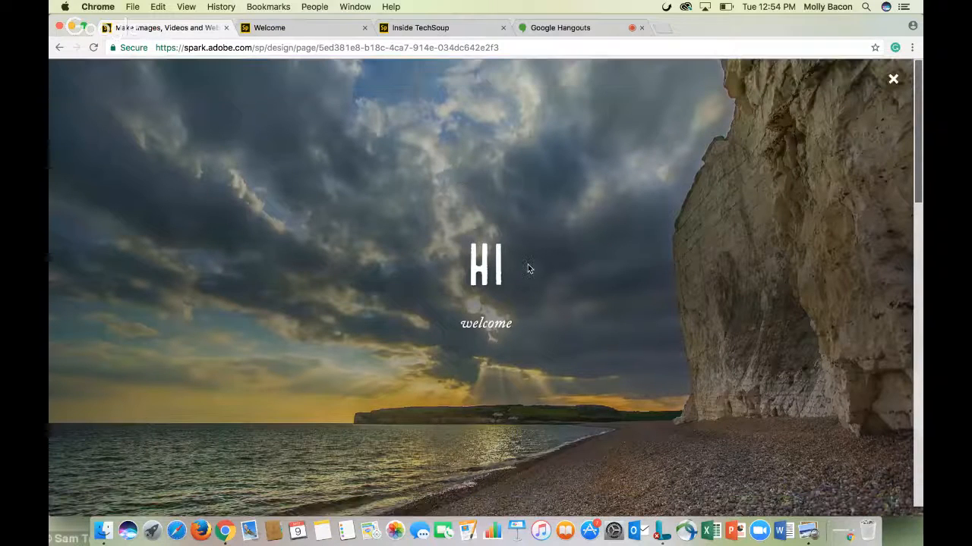
{"action": "scroll", "coordinate": [529, 268], "scroll_direction": "down", "scroll_amount": 15}
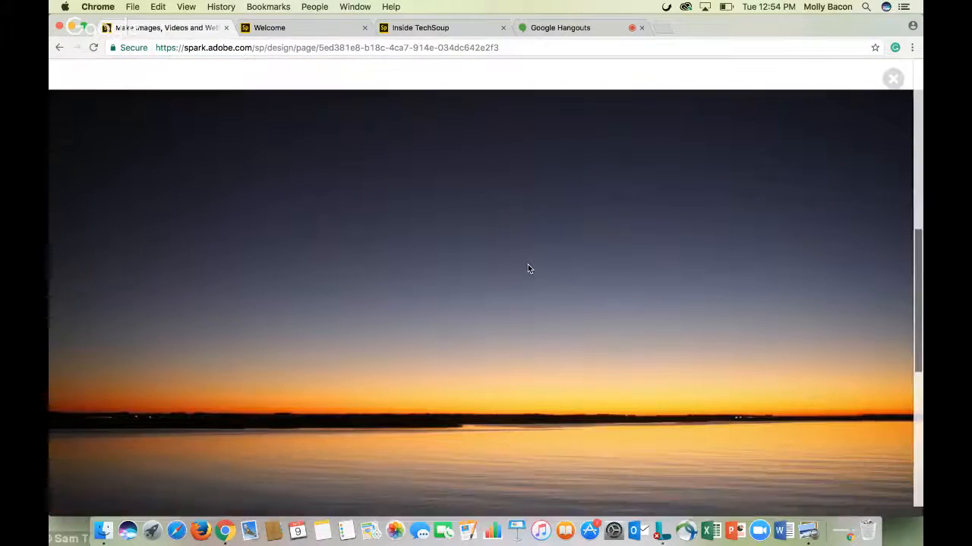
{"action": "scroll", "coordinate": [529, 269], "scroll_direction": "down", "scroll_amount": 2}
{"action": "scroll", "coordinate": [529, 269], "scroll_direction": "down", "scroll_amount": 3}
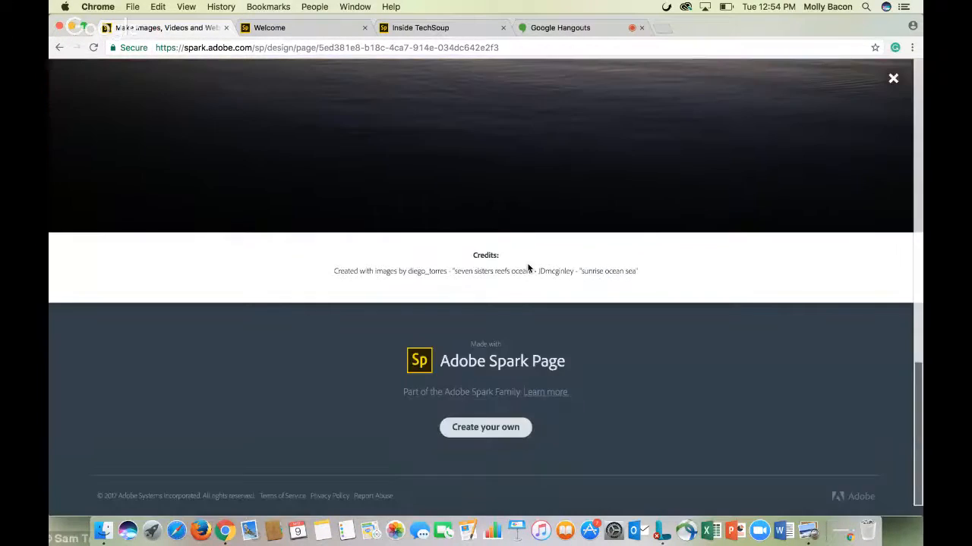
{"action": "scroll", "coordinate": [647, 341], "scroll_direction": "up", "scroll_amount": 5}
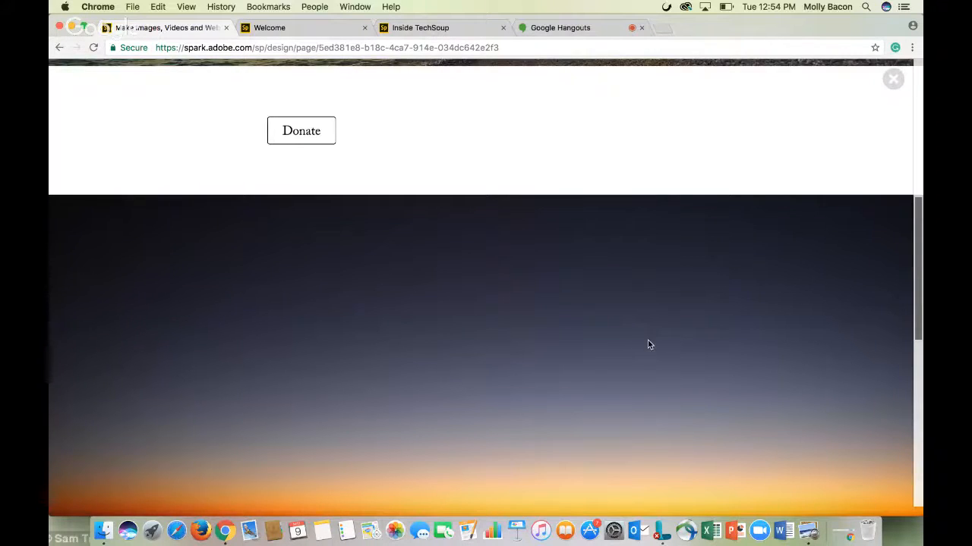
{"action": "scroll", "coordinate": [648, 341], "scroll_direction": "up", "scroll_amount": 10}
Go back in the browser and reload the Spark Page editor address
{"action": "left_click", "coordinate": [60, 48]}
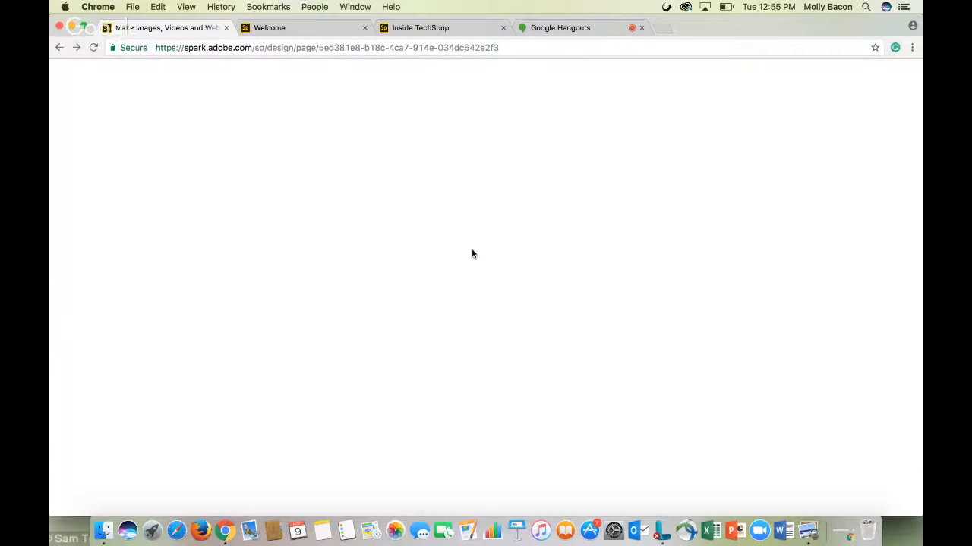
{"action": "left_click", "coordinate": [419, 49]}
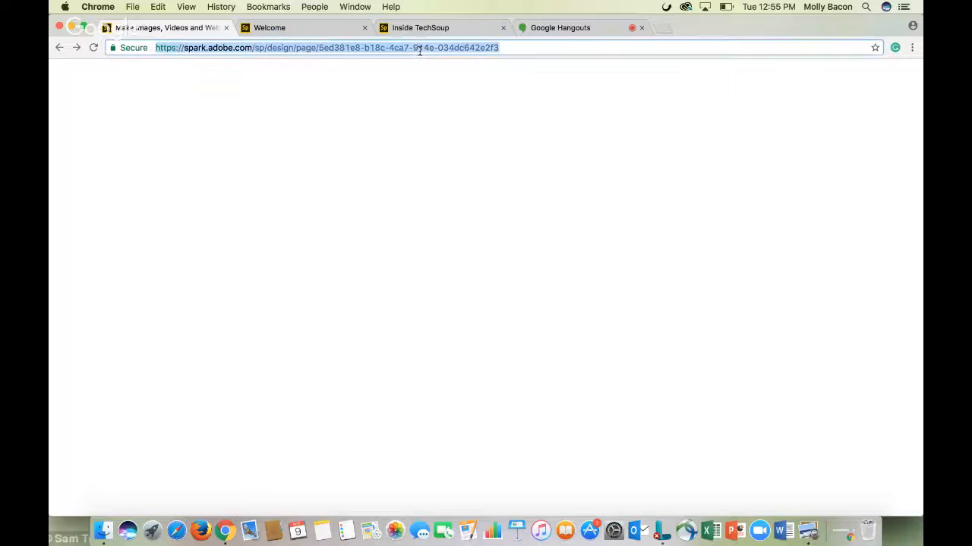
{"action": "left_click", "coordinate": [272, 31]}
{"action": "left_click", "coordinate": [179, 30]}
{"action": "key", "text": "Return"}
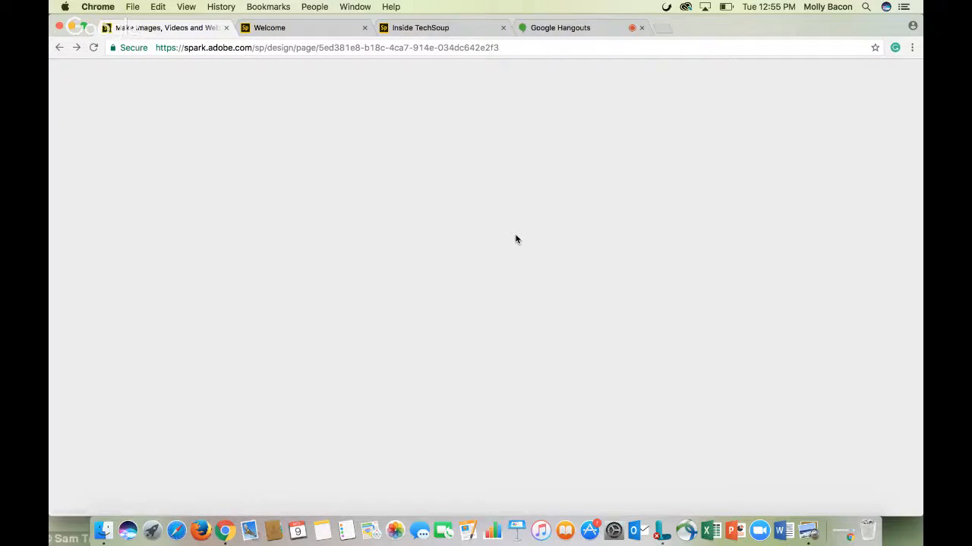